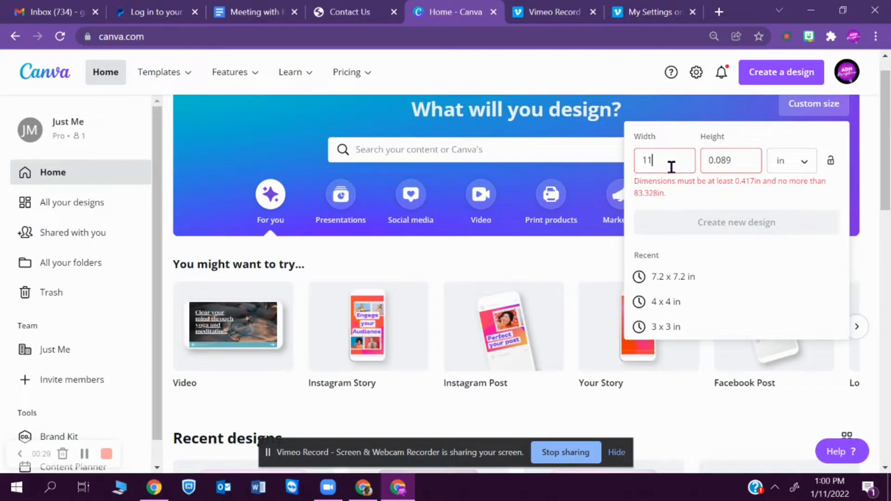
- Set the custom design height to 8.5 in and colour the square hot pink
key("BackSpace")
key("BackSpace")
key("BackSpace")
key("BackSpace")
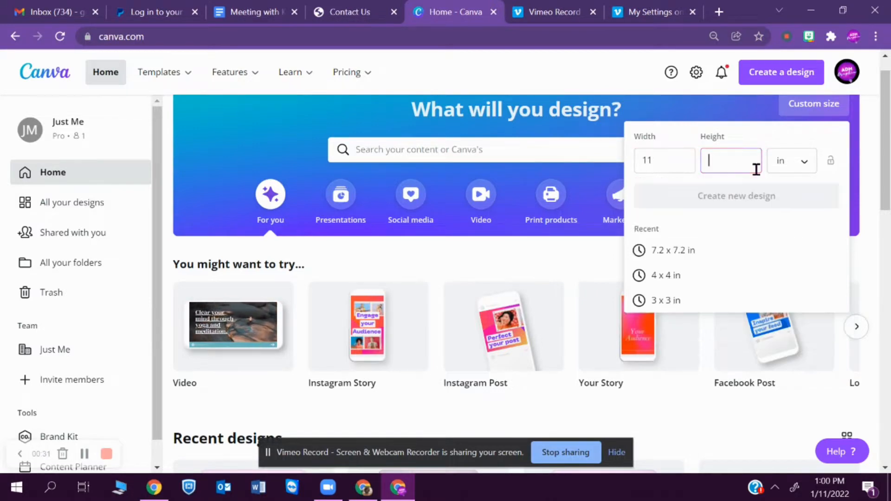
type("8")
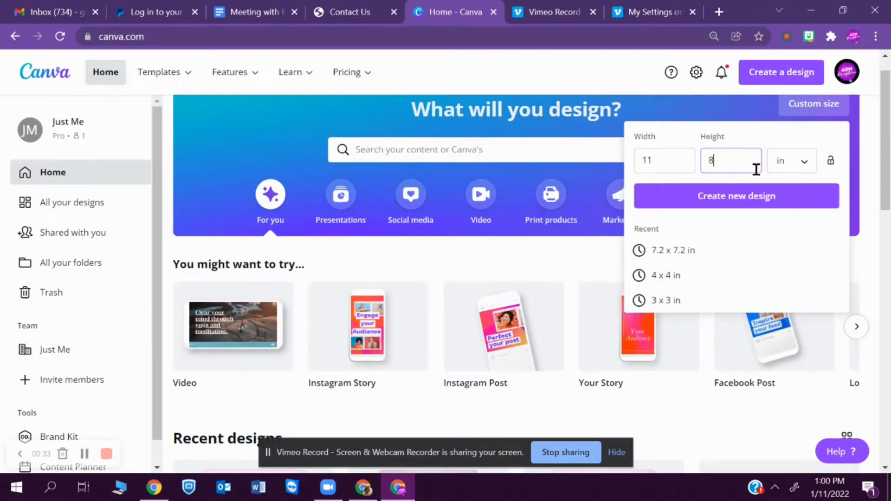
type(".")
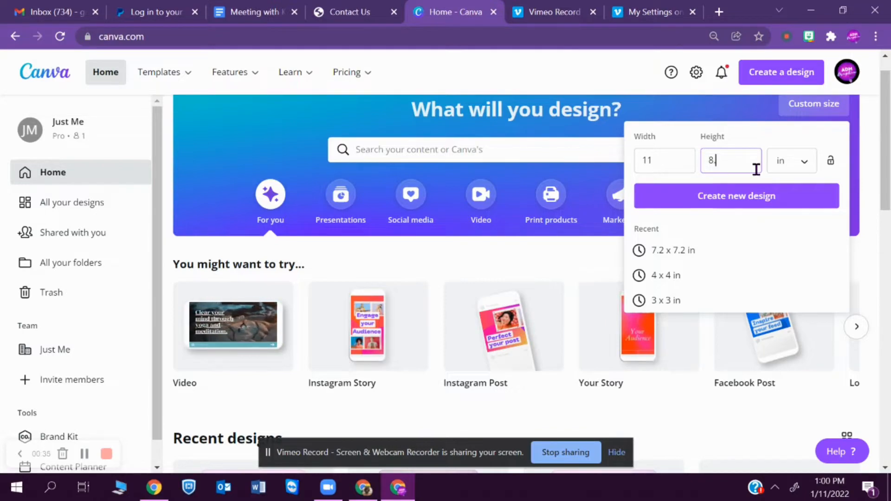
type("5")
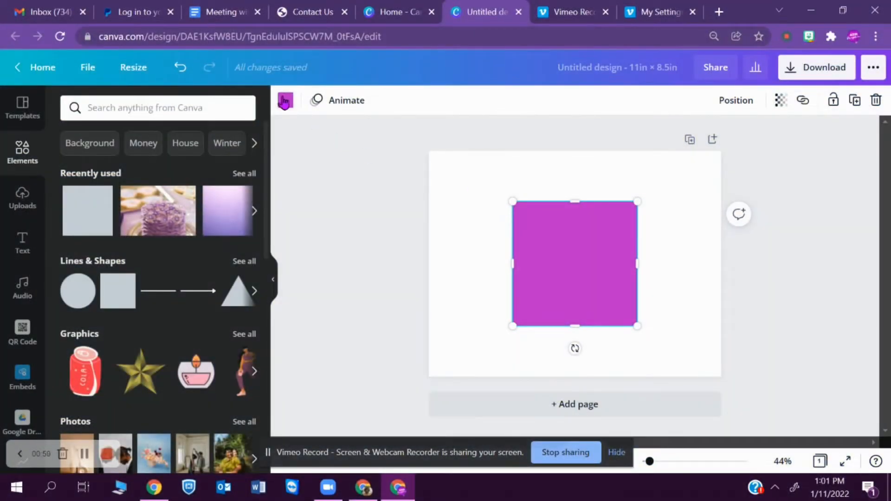
left_click(285, 100)
left_click(127, 106)
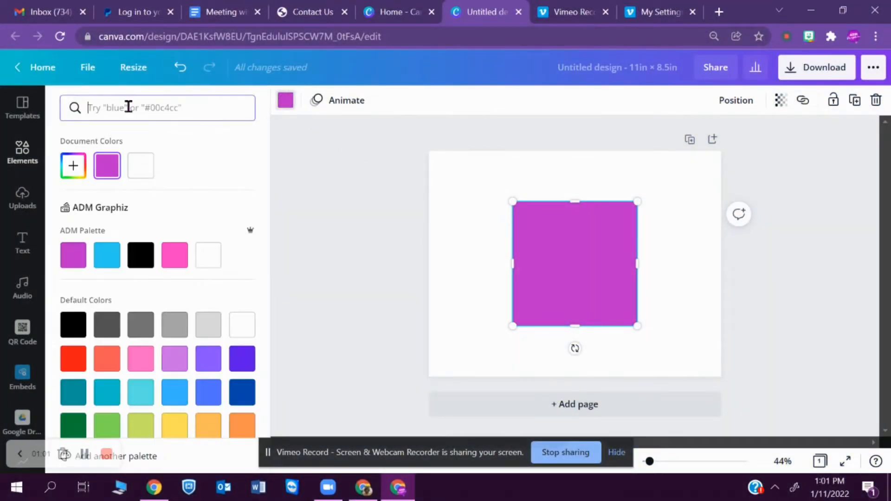
type("pink")
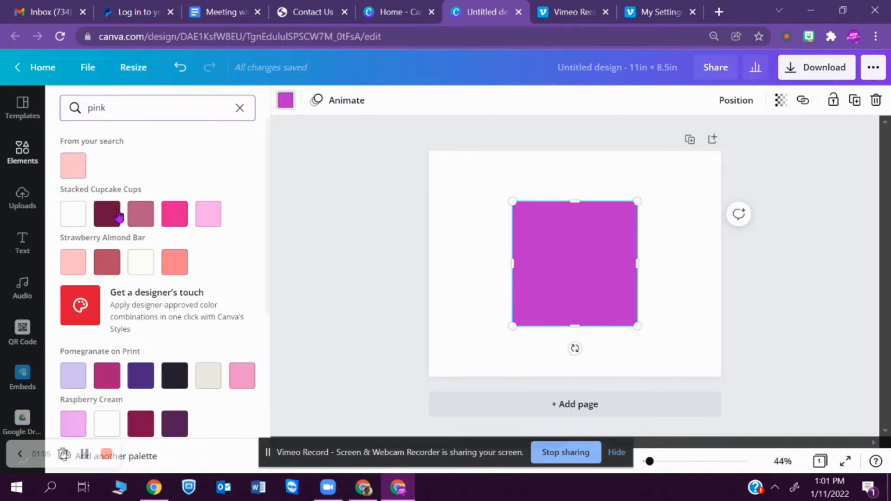
left_click(174, 214)
- Stretch the pink shape to the page bottom and widen it to about 8.2 in
left_click_drag(510, 203, 500, 228)
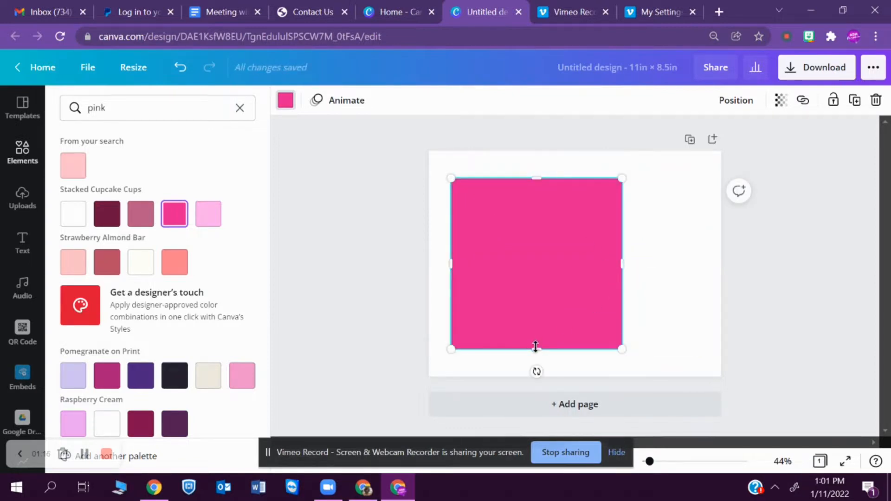
left_click_drag(533, 343, 534, 374)
left_click_drag(555, 274, 562, 256)
left_click_drag(635, 262, 688, 273)
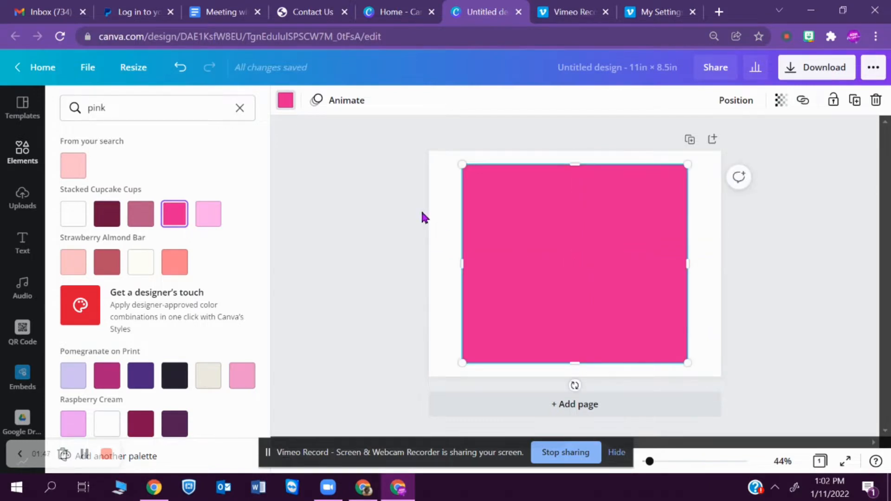
- Add a blue square and reshape it into a tall rectangle centred on the pink one
left_click(23, 153)
left_click(118, 321)
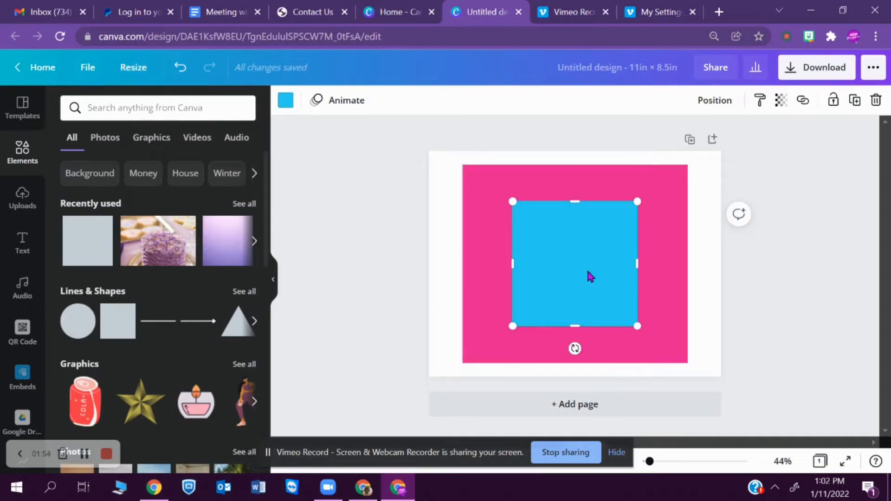
left_click_drag(636, 263, 617, 264)
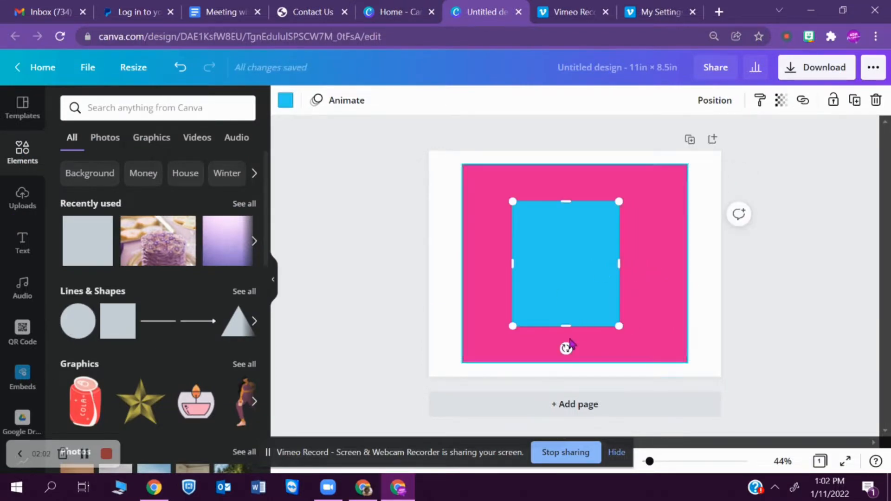
left_click_drag(566, 327, 566, 362)
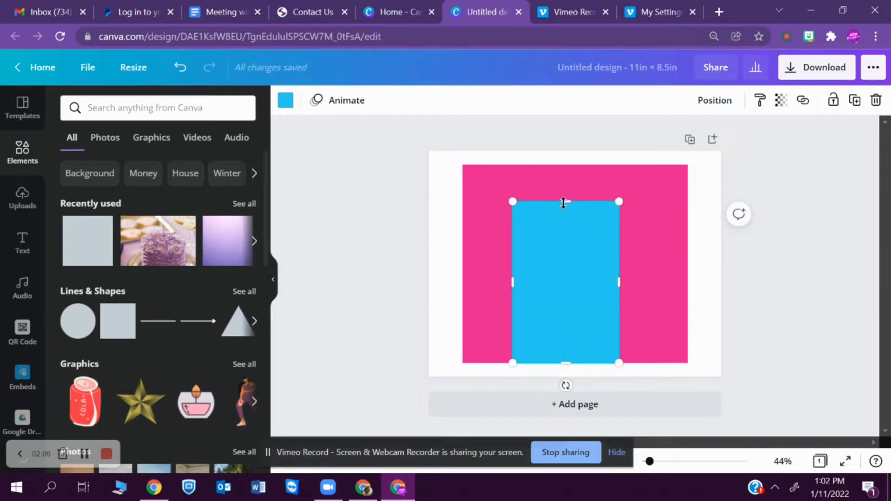
left_click_drag(563, 202, 565, 221)
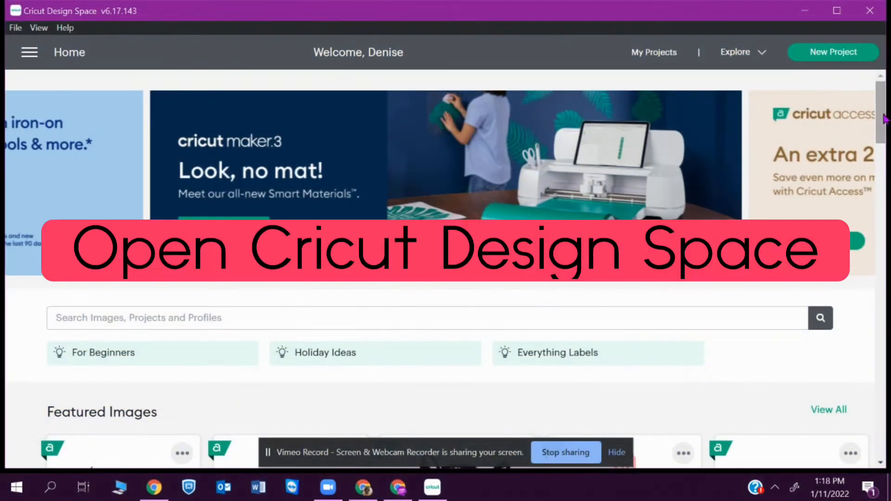
- Start a new blank project in Cricut Design Space
scroll(883, 119, "down", 10)
left_click(87, 192)
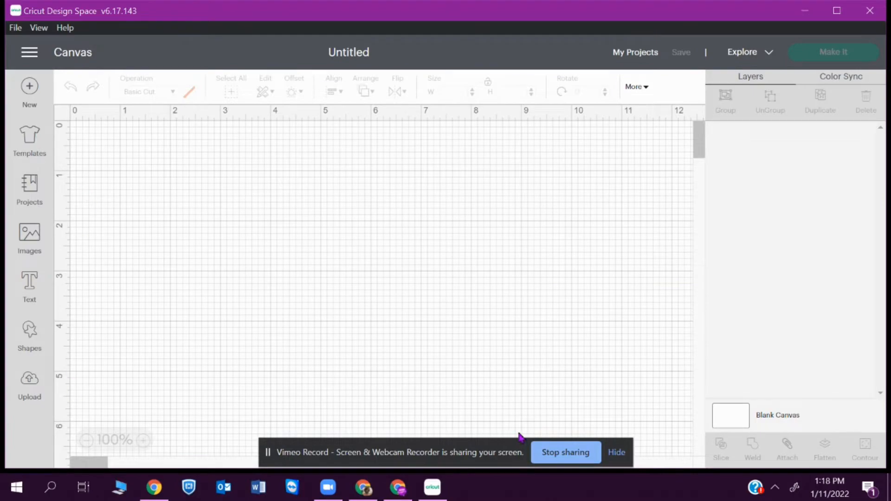
left_click(619, 454)
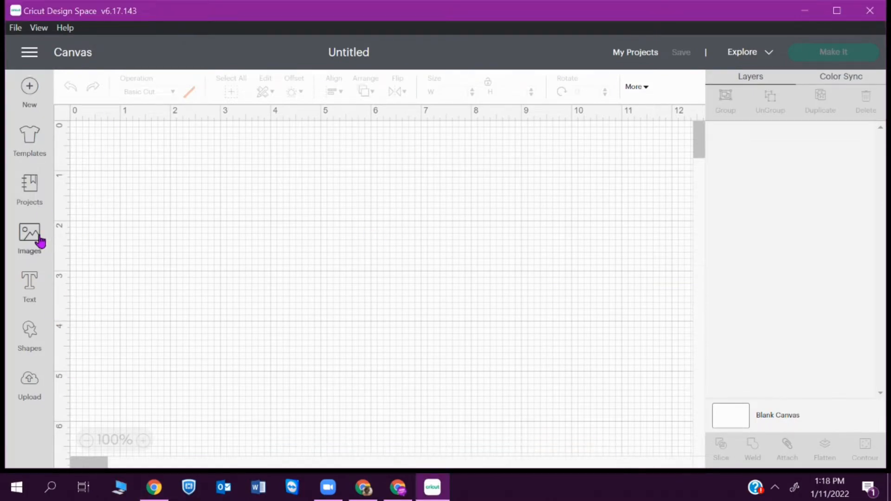
- Browse for and open the red-roses frame image to upload
left_click(40, 241)
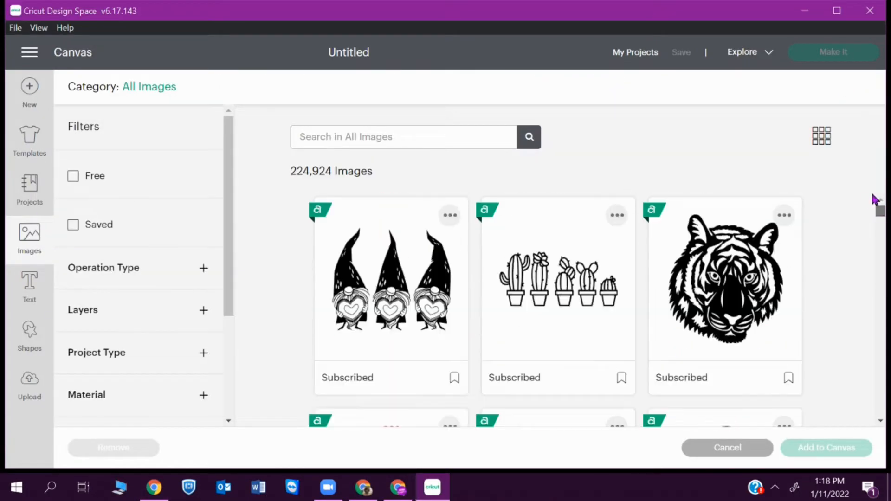
left_click(22, 411)
left_click(259, 273)
left_click(469, 251)
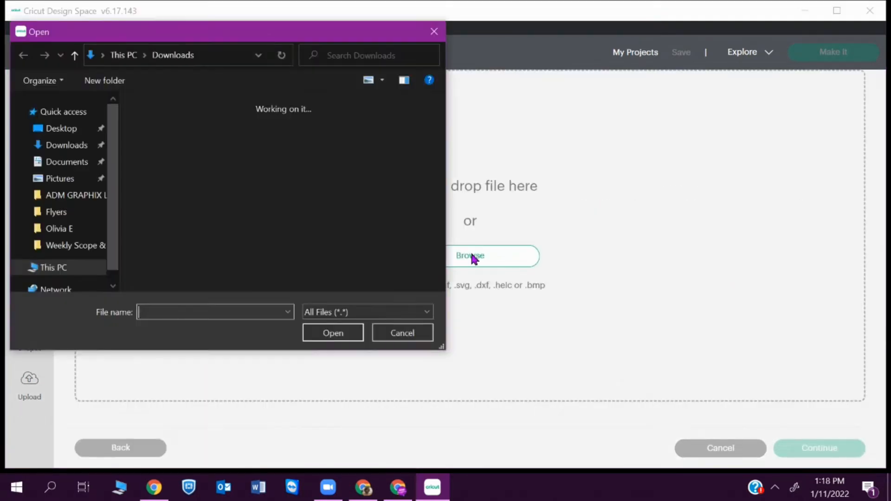
left_click(167, 155)
left_click(326, 333)
- Upload the roses image as Complex, Print Then Cut, and place it on the canvas
left_click(635, 408)
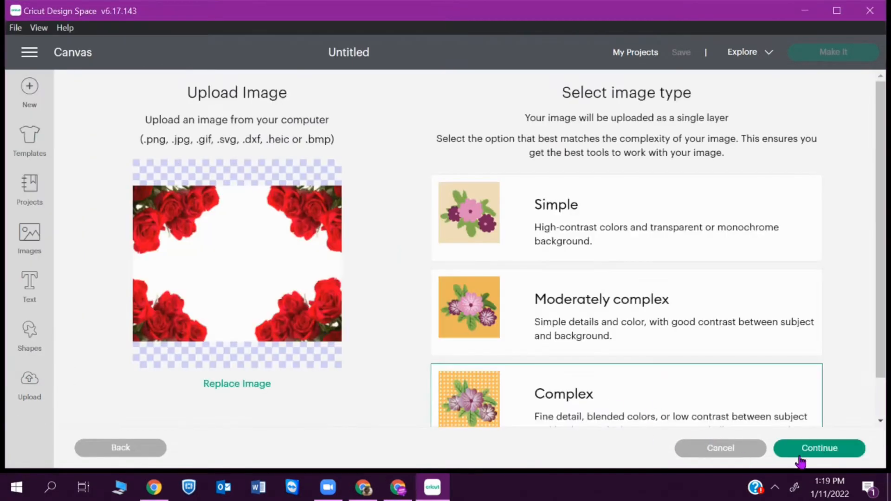
left_click(819, 447)
left_click(819, 447)
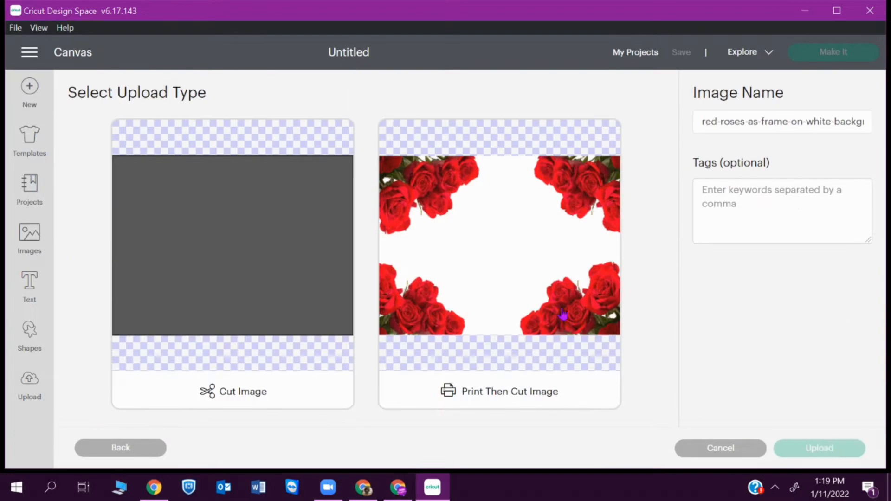
left_click(563, 315)
left_click(835, 447)
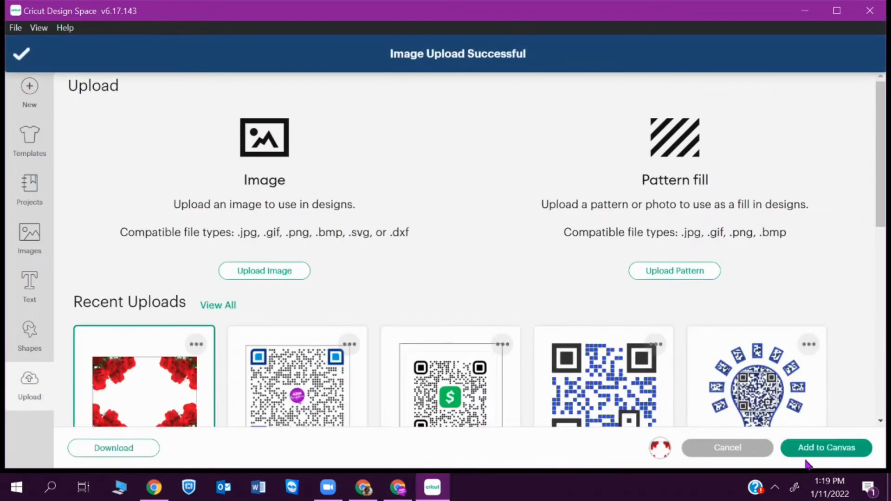
left_click(807, 451)
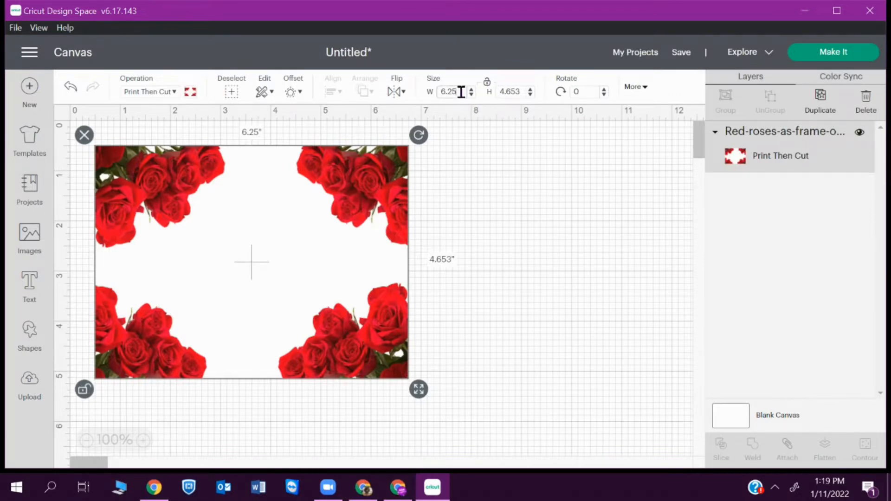
- Resize the roses frame to 8 × 7.5 in and zoom the canvas to 75%
key("Return")
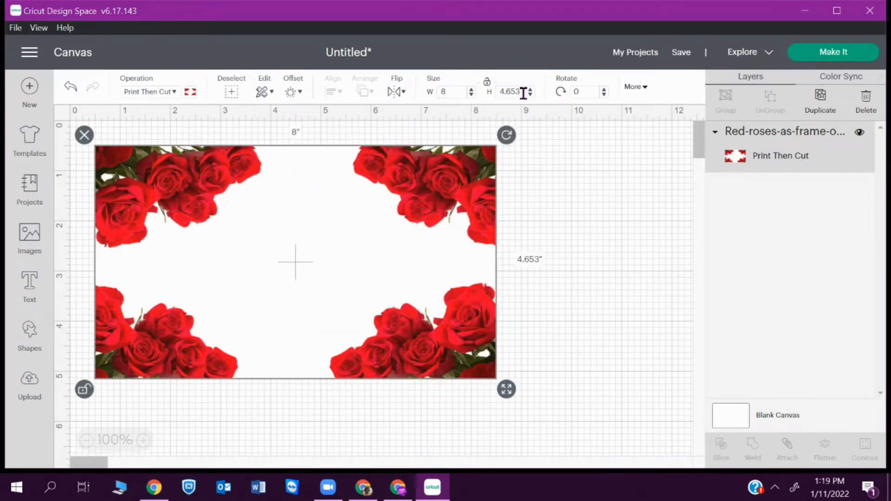
key("Return")
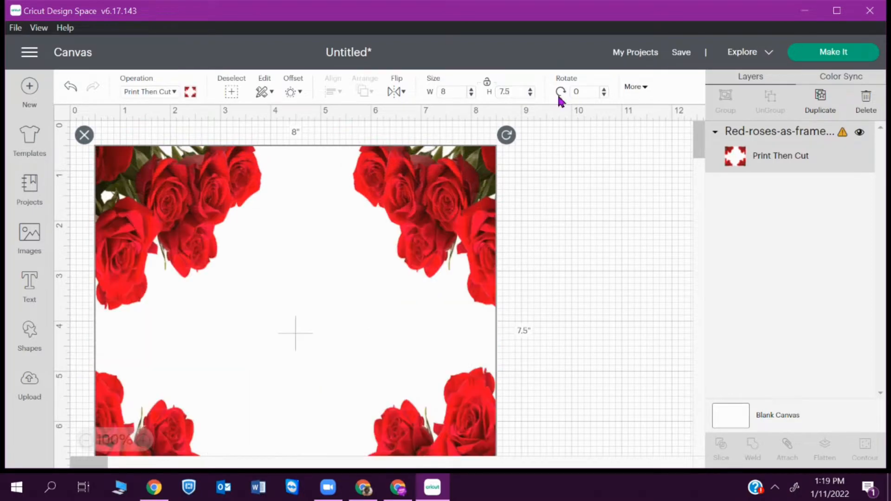
scroll(694, 146, "down", 4)
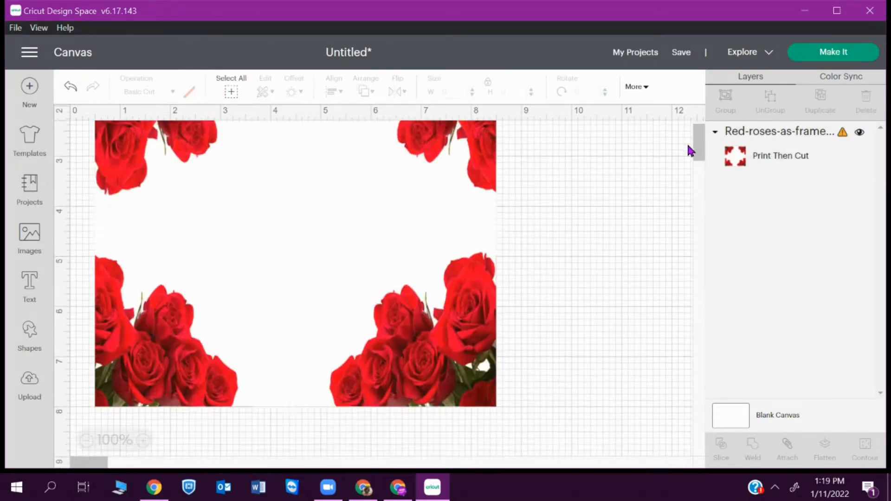
left_click_drag(399, 179, 478, 292)
left_click(86, 440)
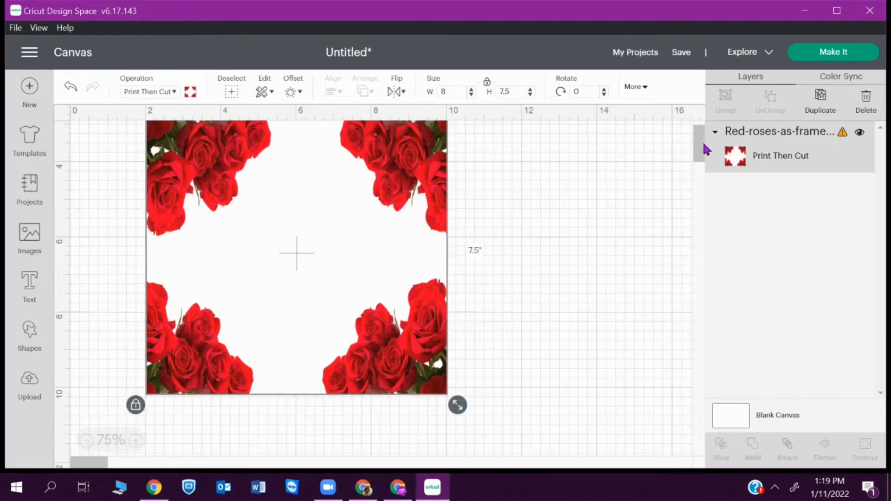
left_click_drag(703, 145, 703, 148)
left_click_drag(359, 224, 431, 382)
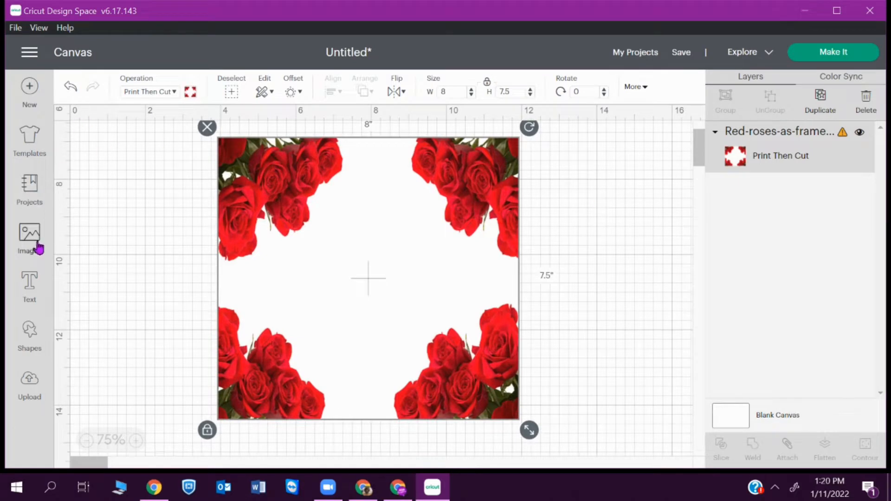
- Add a square, unlock its proportions, and make it 4 × 7.5 in over the frame
left_click(29, 336)
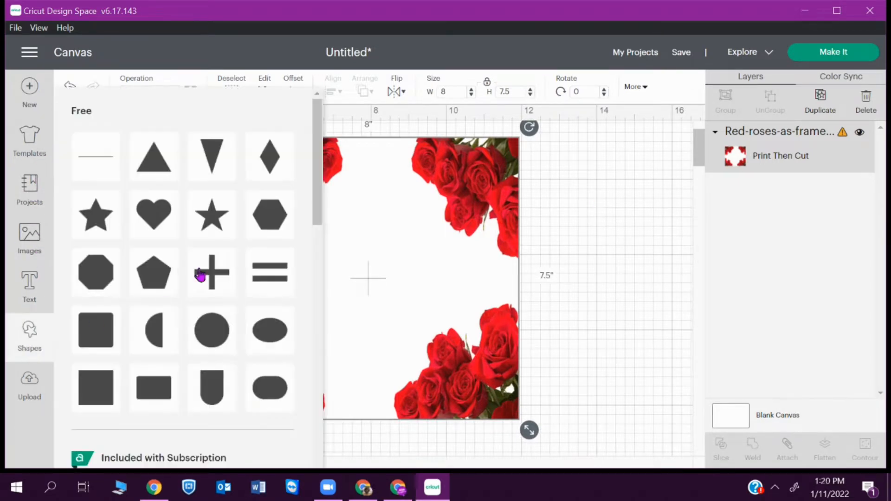
left_click(93, 388)
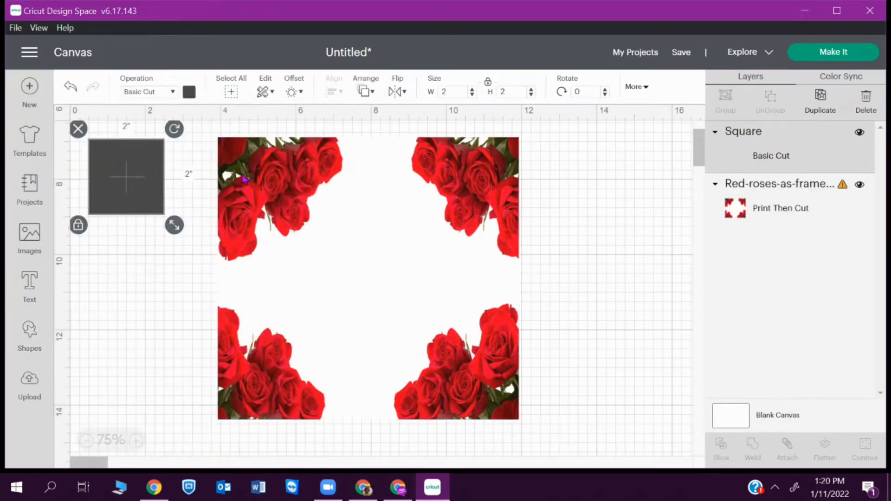
left_click_drag(164, 216, 424, 248)
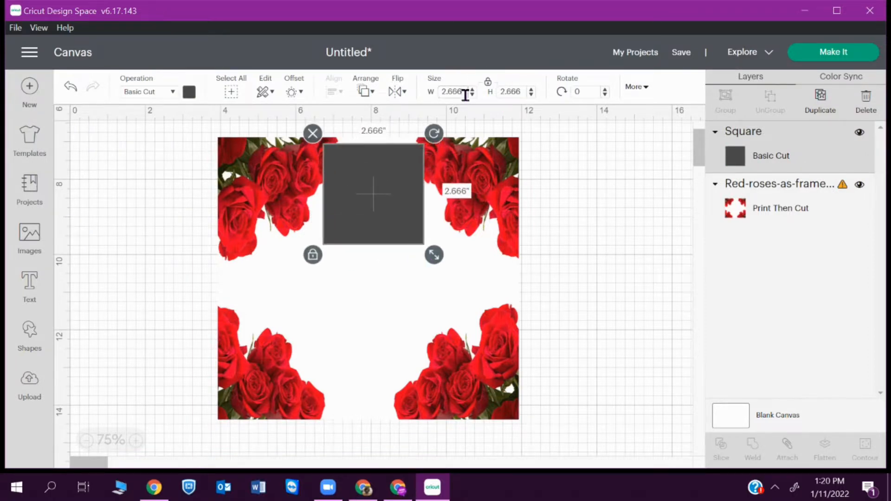
key("Return")
left_click(487, 83)
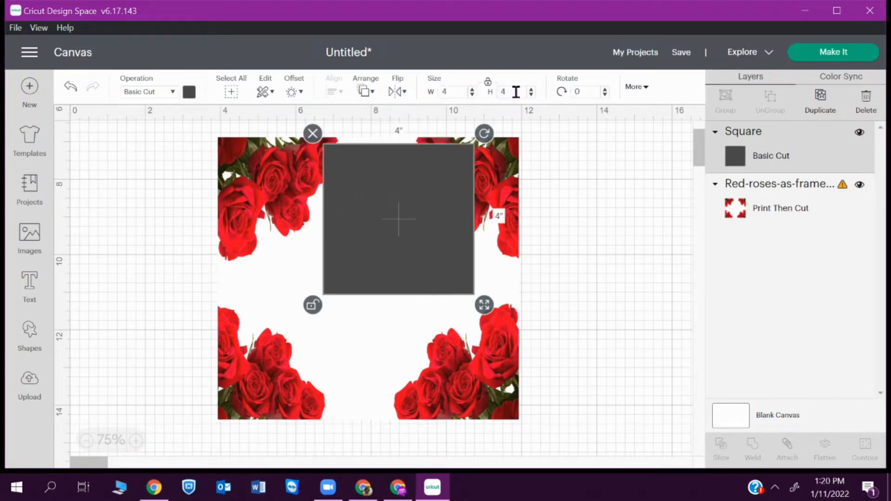
key("Return")
left_click_drag(431, 239, 397, 239)
- Select the rectangle and roses frame and centre them on each other
left_click_drag(145, 145, 682, 340)
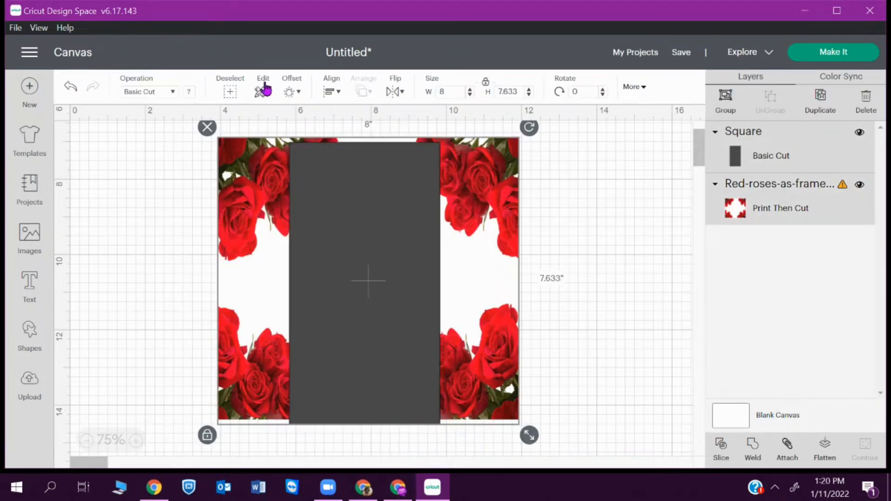
left_click(332, 93)
left_click(408, 147)
left_click(332, 92)
left_click(362, 237)
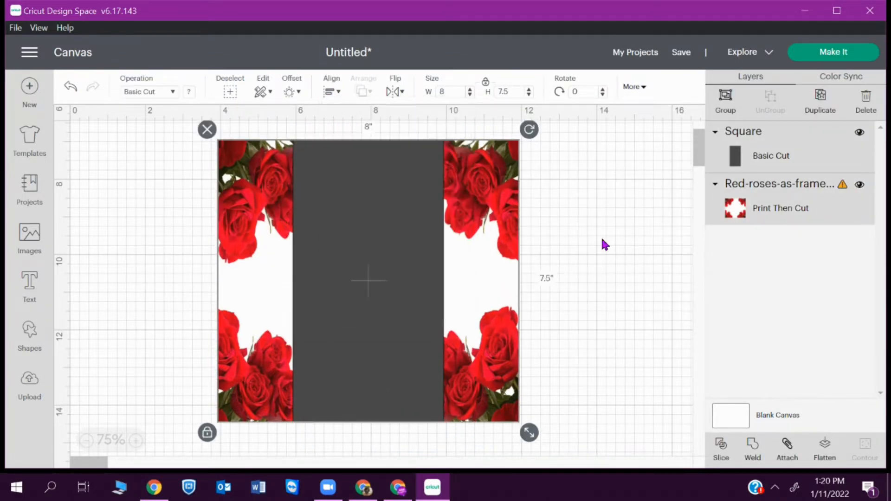
left_click(622, 224)
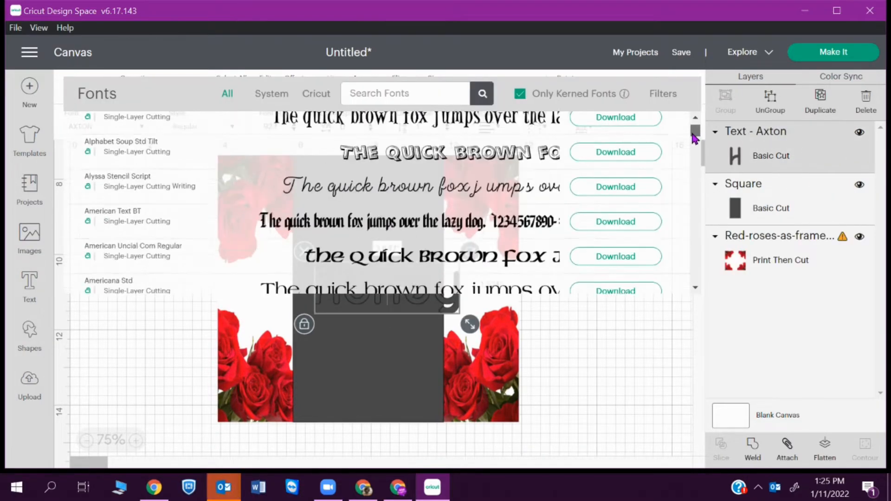
- Set Honey in BFC BlueberryPancake and colour it a slightly darker red
scroll(696, 287, "down", 2)
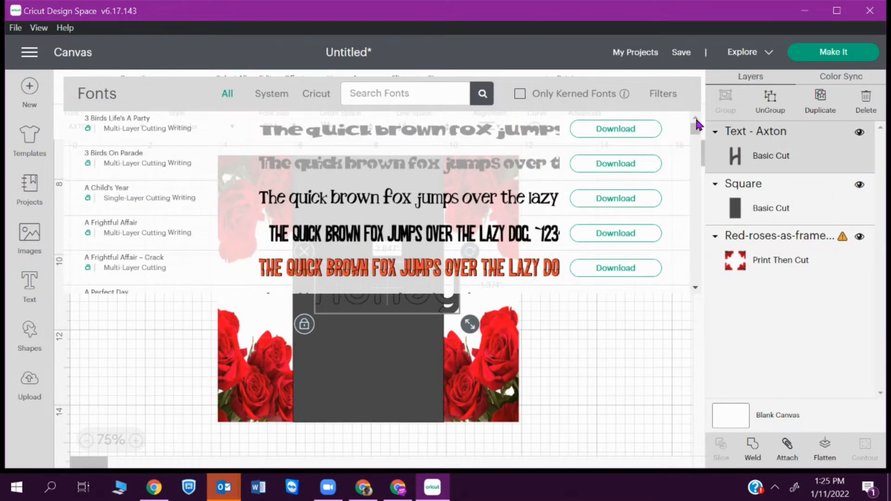
scroll(698, 293, "down", 3)
scroll(696, 292, "down", 10)
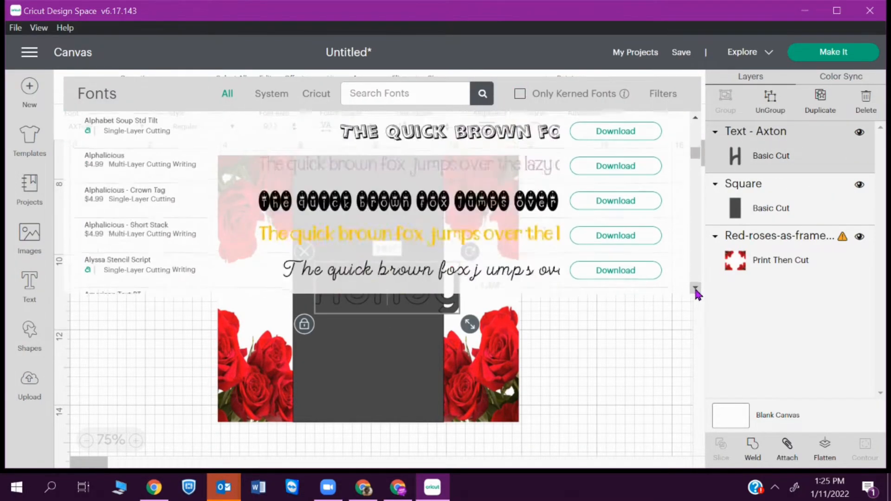
left_click(695, 288)
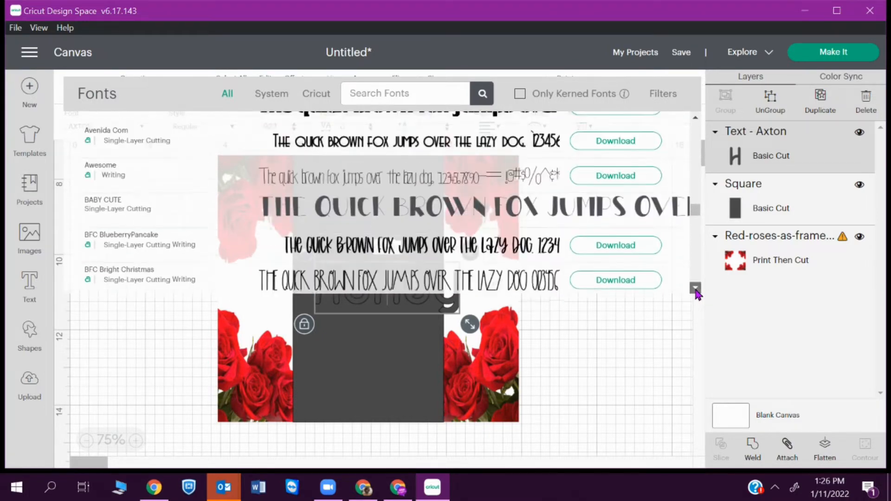
left_click(503, 139)
left_click(139, 129)
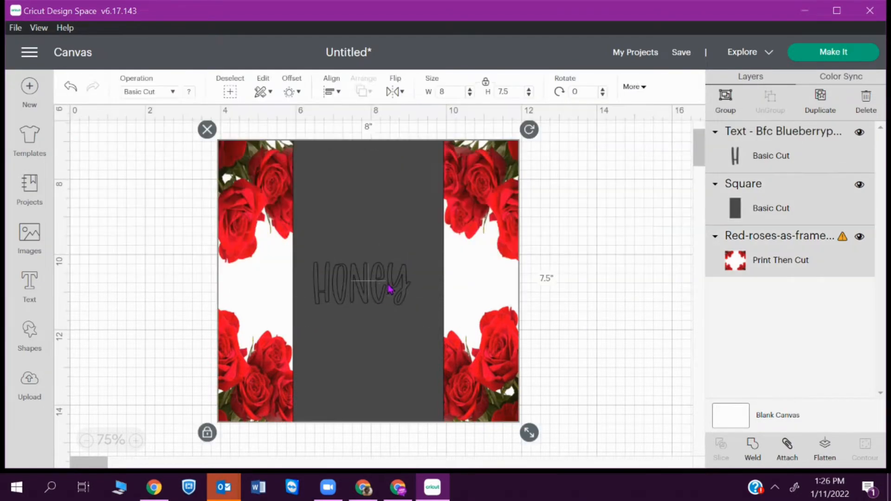
left_click(189, 92)
left_click(239, 150)
left_click(308, 245)
mouse_move(288, 263)
left_mouse_down()
mouse_move(314, 275)
mouse_move(290, 270)
left_mouse_up()
left_click(92, 185)
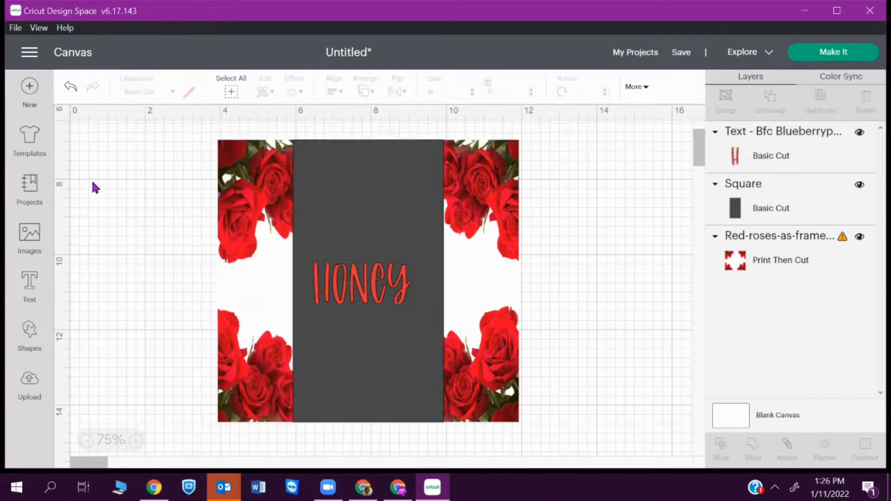
left_click(374, 280)
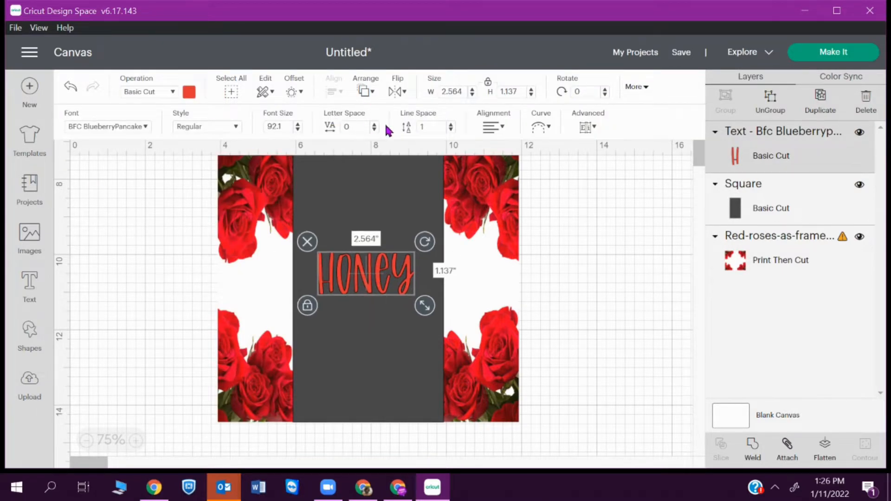
- Add 'BUN' text in BFC Fir Tree, about 3.355 in wide, just beneath Honey
left_click(213, 130)
left_click(235, 132)
left_click(30, 285)
type("BUN")
left_click_drag(140, 177, 426, 367)
mouse_move(381, 341)
left_mouse_down()
mouse_move(363, 338)
mouse_move(377, 325)
left_mouse_up()
left_click(145, 127)
left_click(694, 289)
left_click(473, 197)
left_click_drag(453, 351, 427, 354)
mouse_move(362, 322)
left_mouse_down()
mouse_move(369, 330)
mouse_move(372, 310)
mouse_move(370, 317)
left_mouse_up()
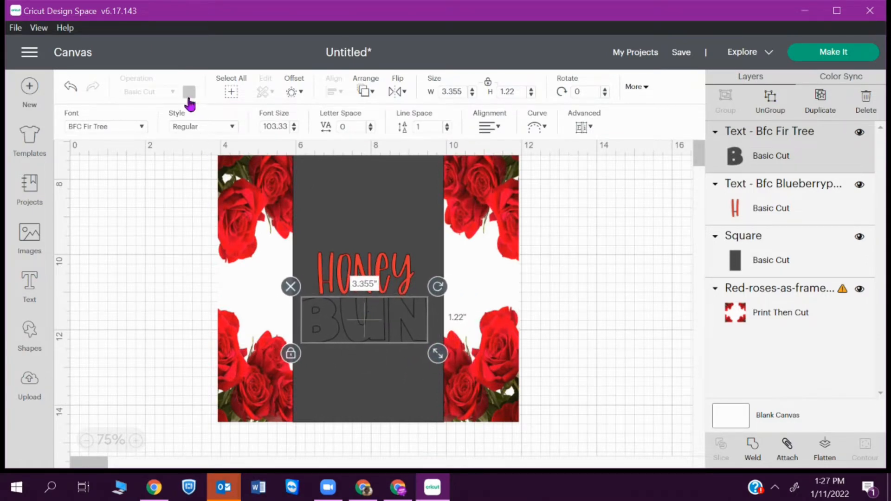
- Centre Honey horizontally over BUN and make BUN red
left_click_drag(144, 214, 408, 355)
left_click(786, 210)
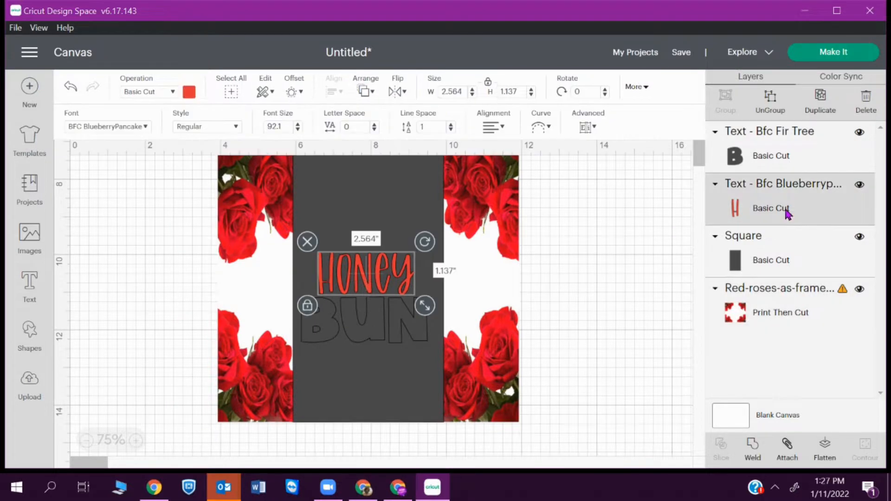
left_click(777, 162, "shift")
left_click(334, 91)
left_click(427, 145)
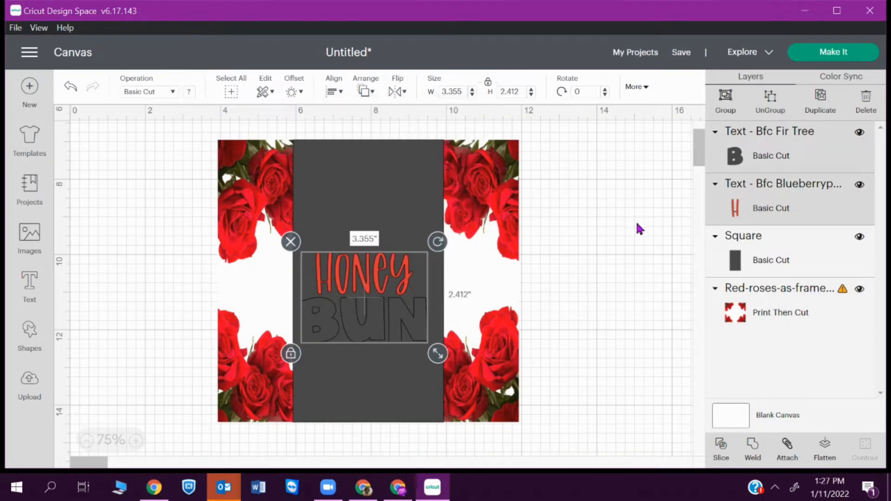
left_click(191, 95)
left_click(238, 151)
left_click(620, 252)
- Nudge Honey clear of BUN and recentre the two words on each other
left_click_drag(387, 272, 389, 280)
double_click(389, 279)
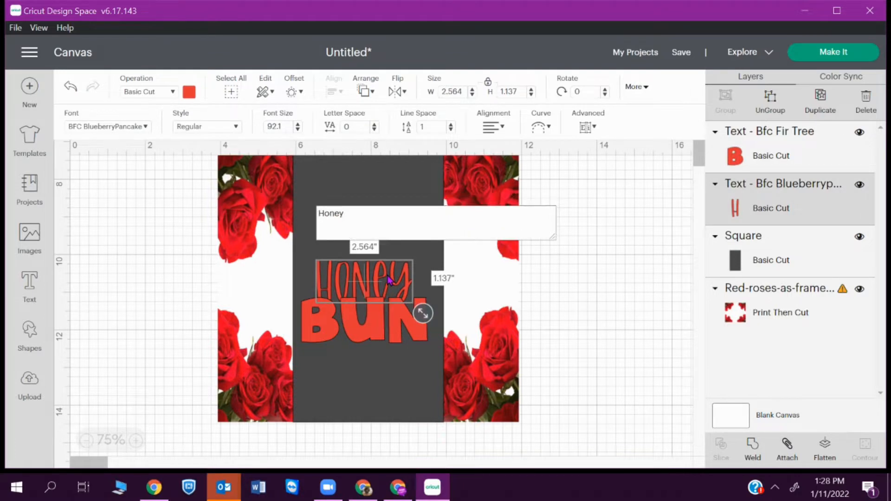
left_click(572, 273)
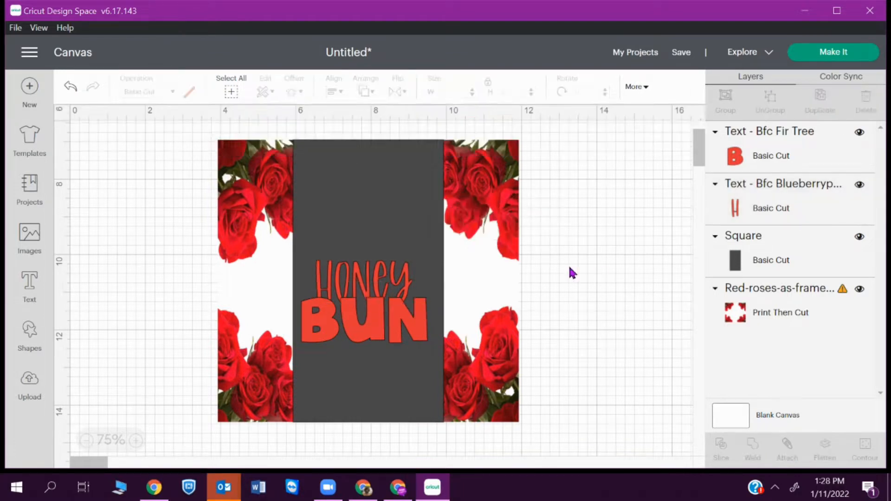
left_click(389, 284)
key("Up")
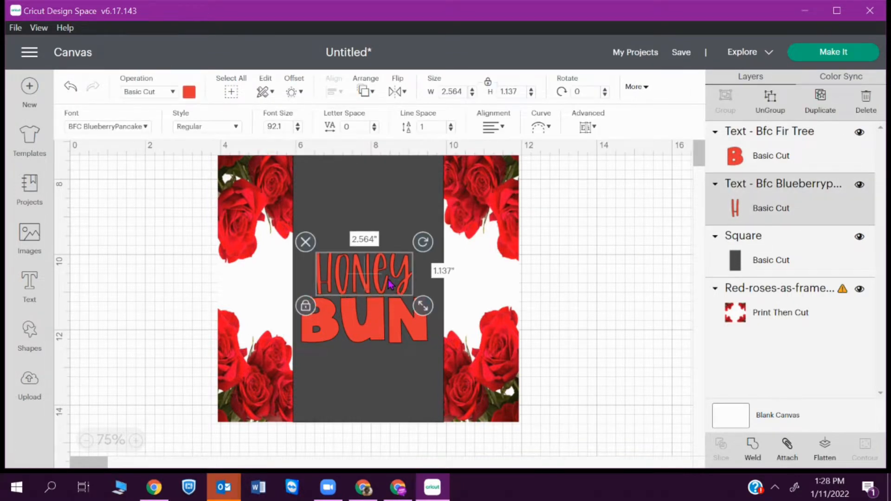
left_click(503, 275)
left_click(804, 216)
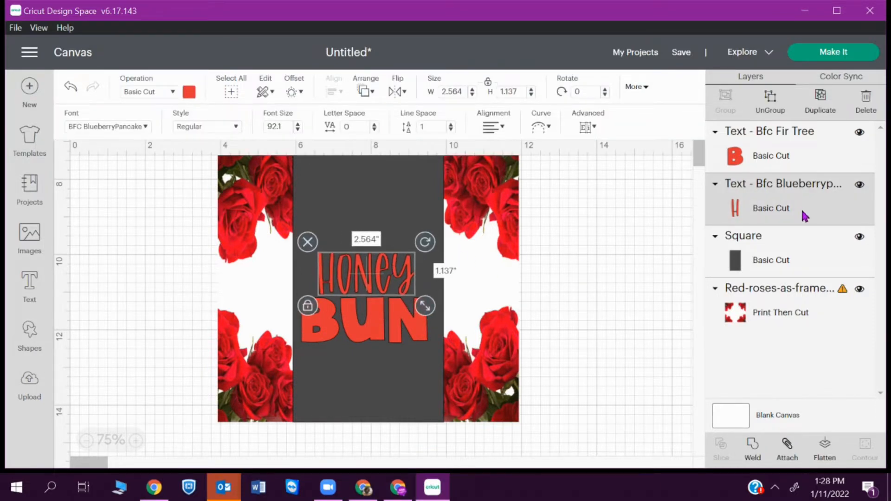
left_click(784, 166, "shift")
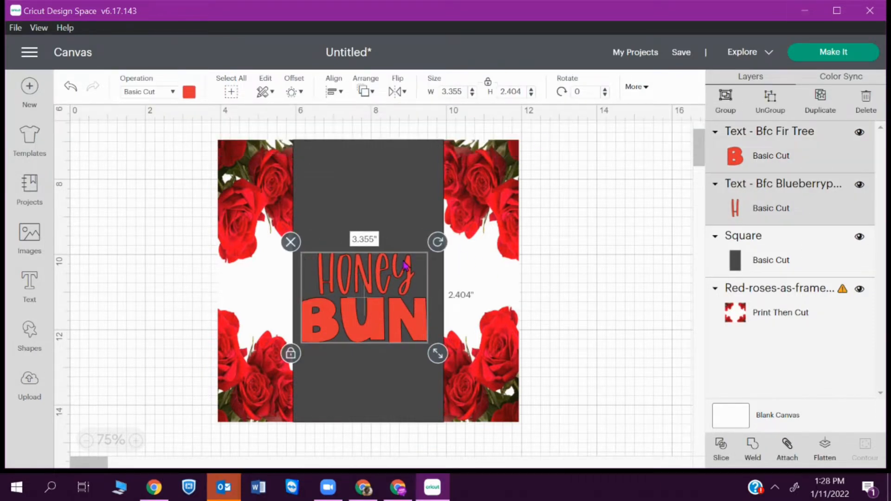
left_click(331, 91)
left_click(383, 235)
left_click(620, 254)
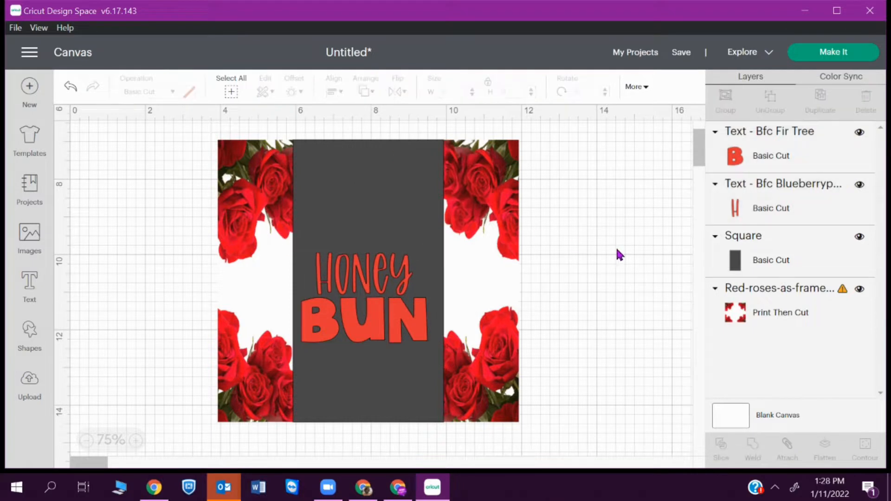
- Enlarge Honey to about 3.9 in and try the DTC Black Widow font, then revert
left_click(398, 268)
left_click_drag(420, 303, 471, 324)
right_click(443, 321)
left_click_drag(394, 276, 376, 265)
key("ctrl+z")
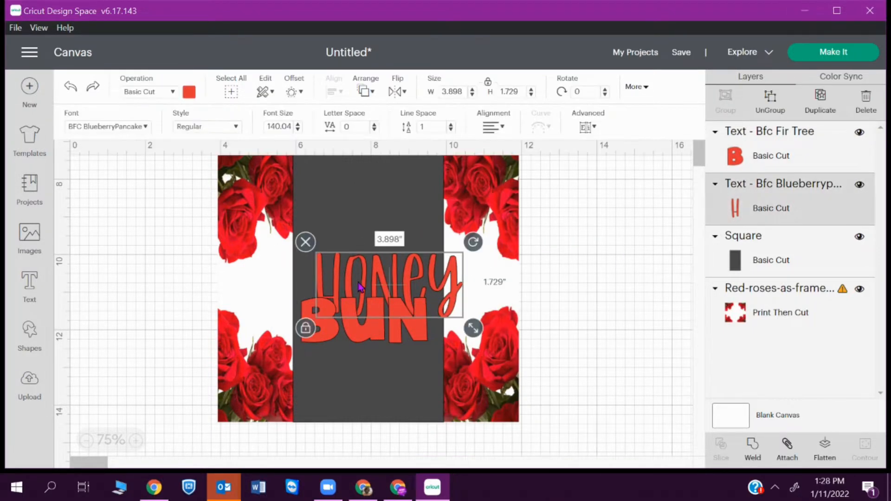
left_click(91, 91)
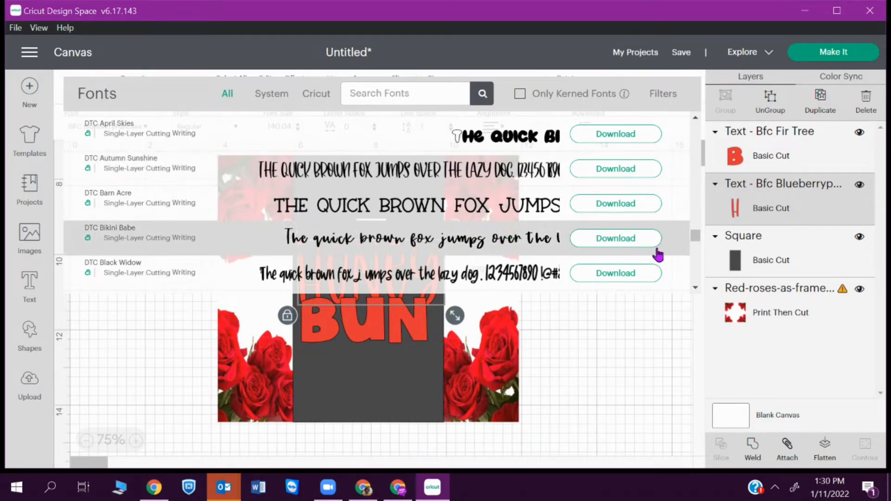
left_click(541, 278)
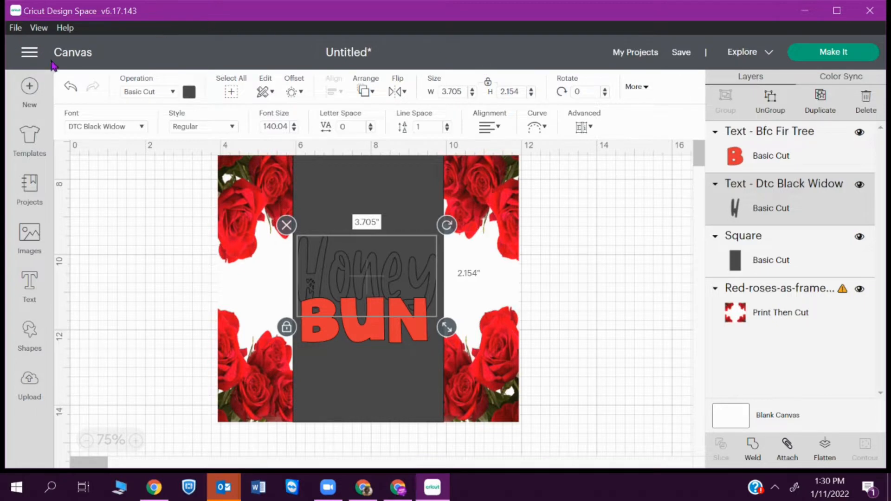
left_click(70, 87)
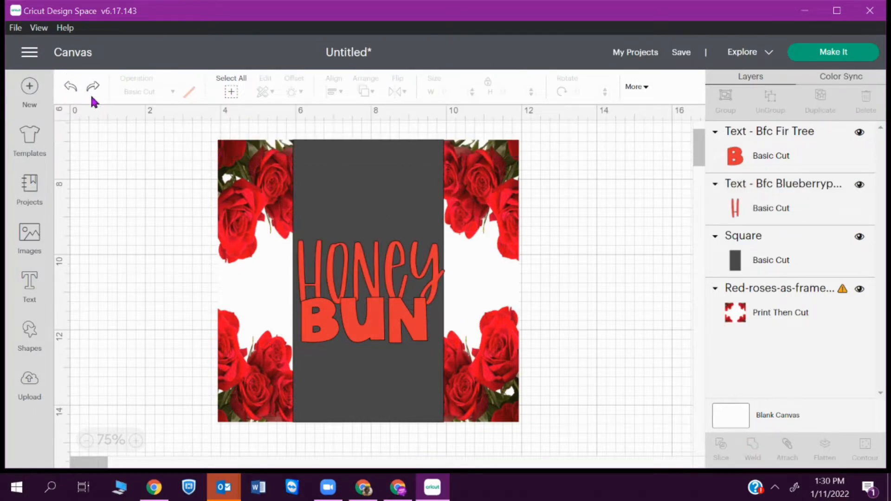
- Resize Honey to 3.343 × 1.483 in and position it above BUN
left_click(432, 263)
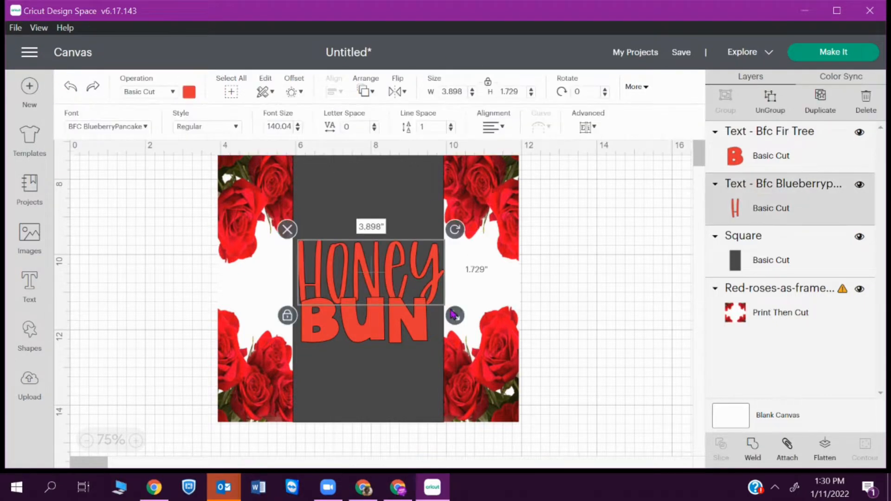
left_click_drag(454, 315, 433, 305)
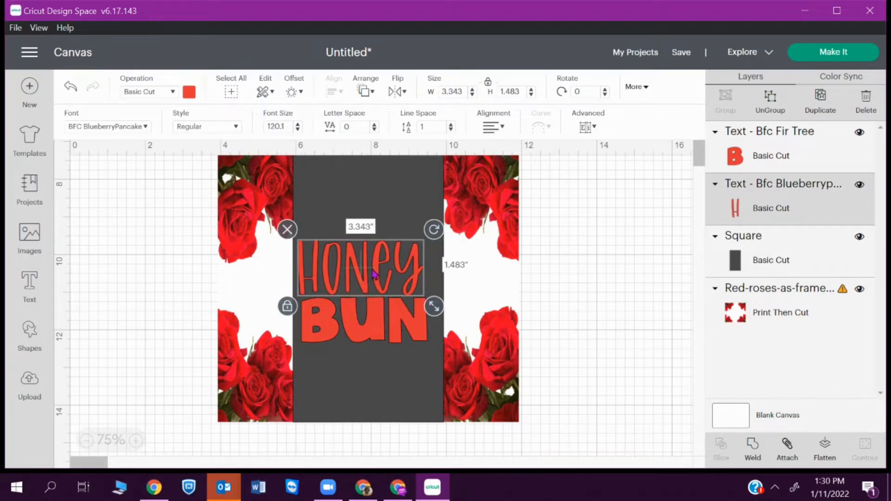
left_click_drag(372, 274, 379, 280)
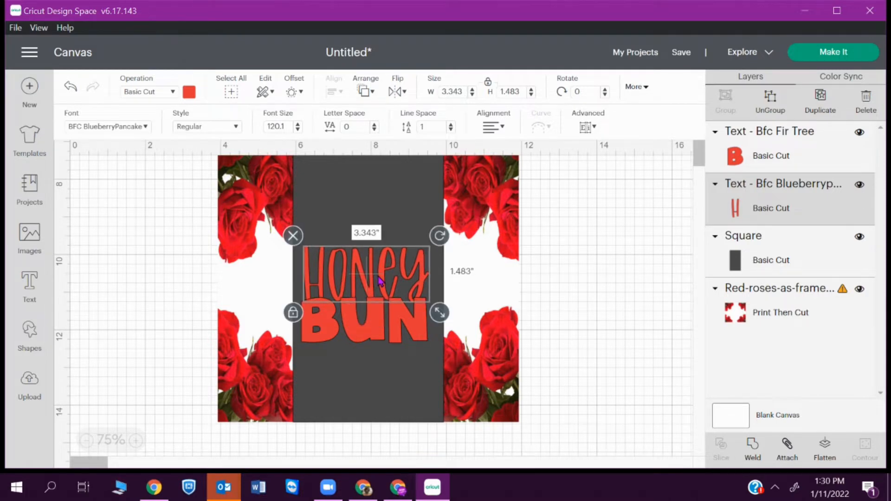
left_click_drag(379, 280, 381, 276)
right_click(380, 277)
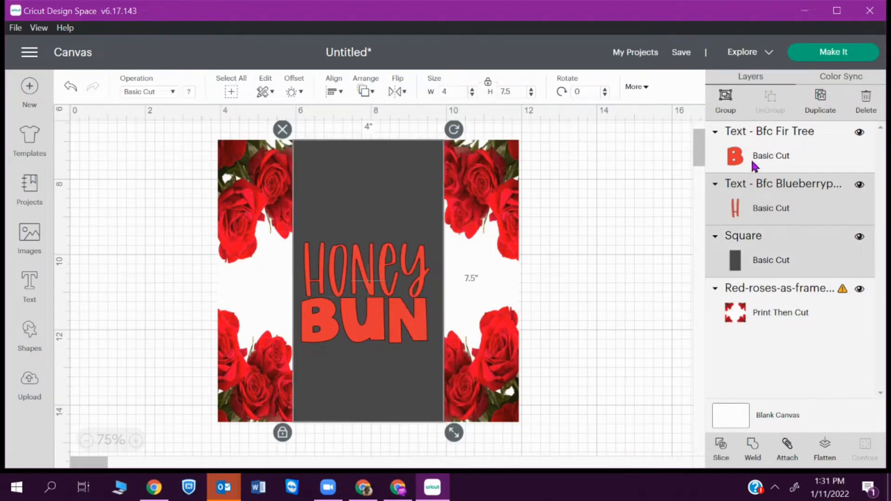
- Centre both texts horizontally on the dark panel
left_click(754, 167, "ctrl")
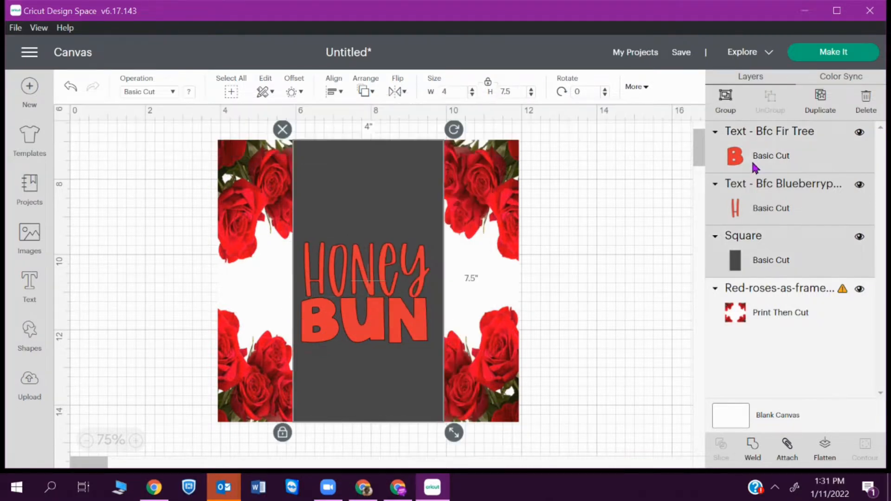
left_click(332, 92)
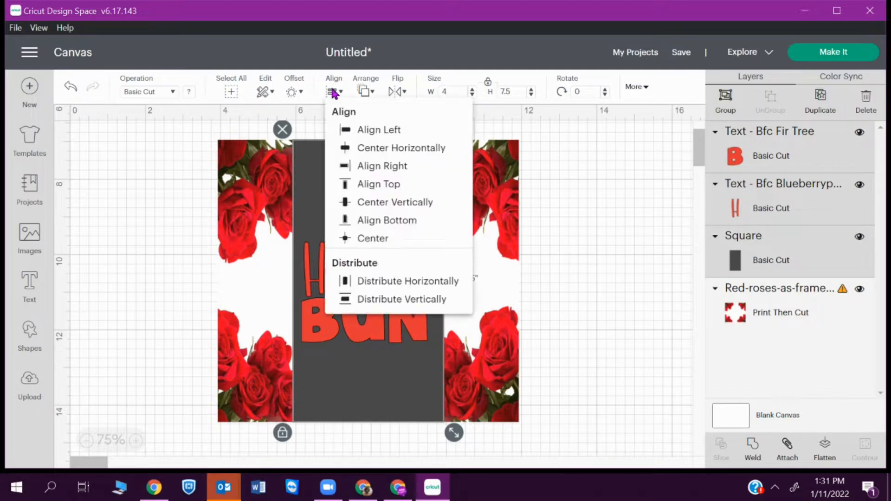
left_click(421, 153)
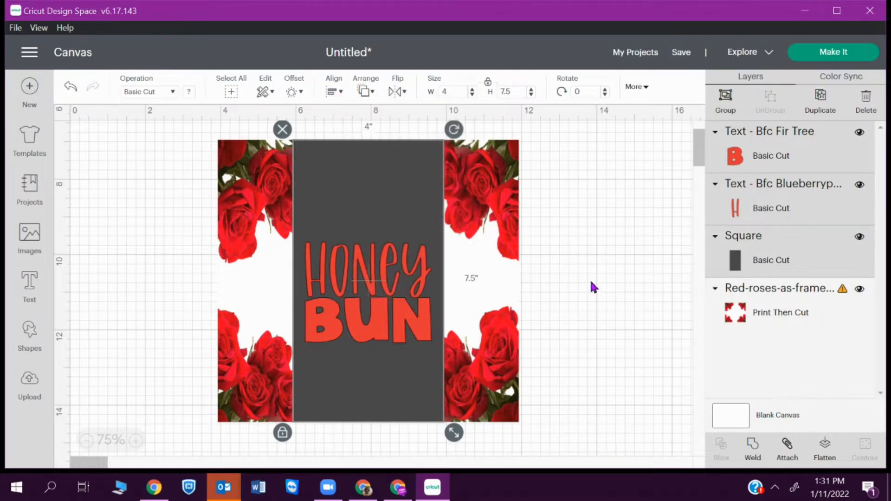
left_click(628, 299)
- Add black 0.06 in offset outlines behind Honey and BUN
left_click(803, 215)
left_click(794, 151, "ctrl")
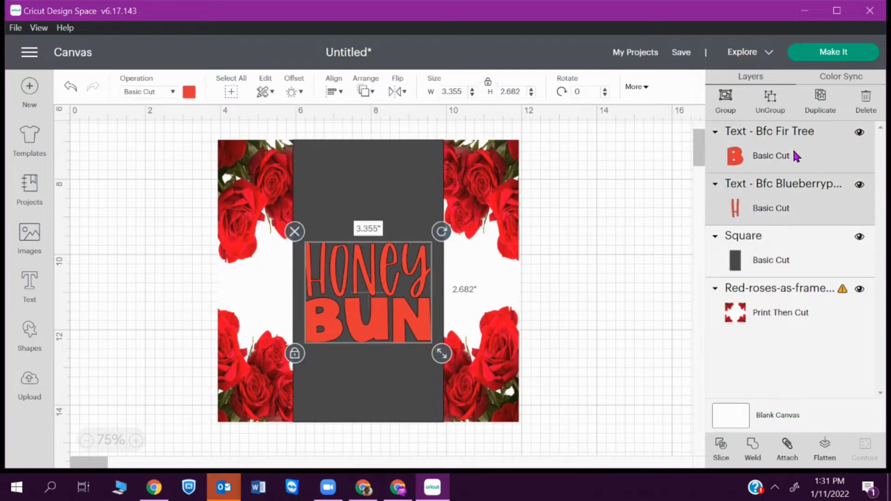
left_click(297, 92)
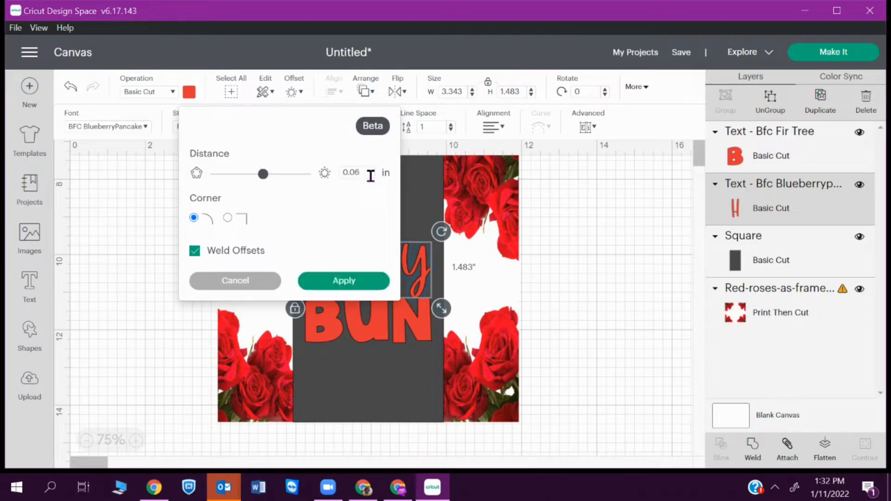
left_click(324, 282)
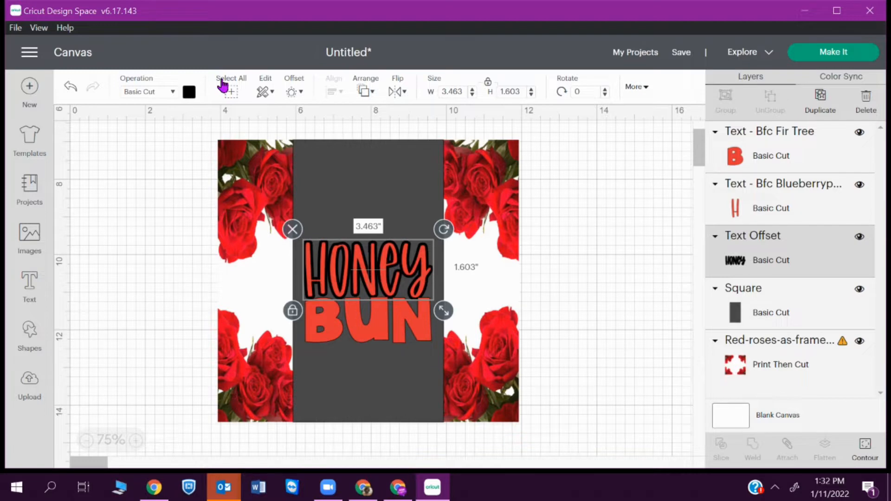
left_click(377, 333)
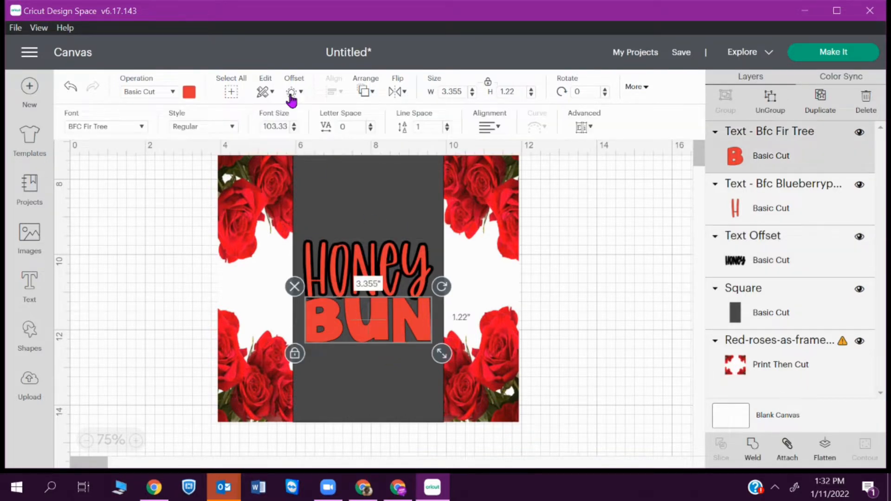
left_click(291, 94)
left_click(325, 281)
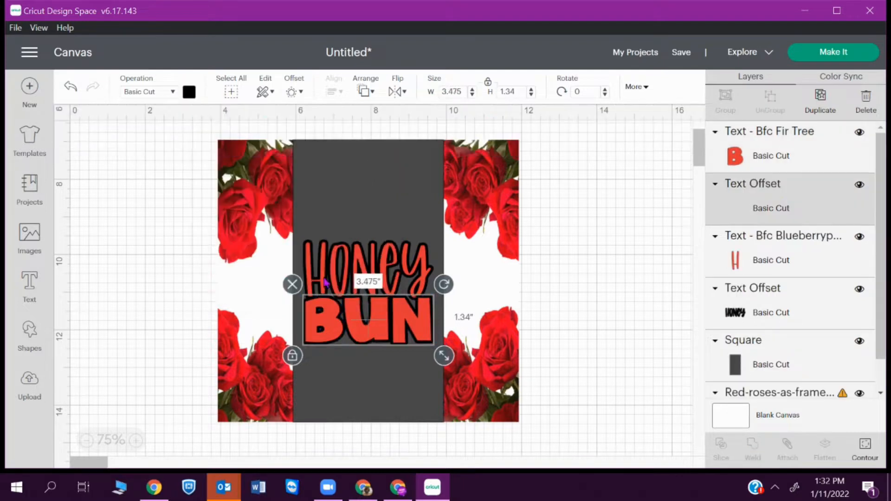
left_click(661, 267)
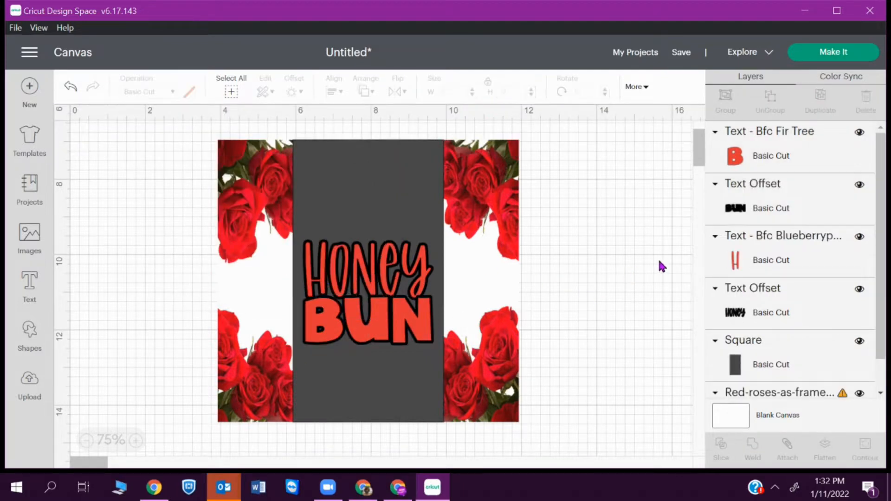
- Reorder the layers so the HONEY text sits just above its black outline
left_click(381, 276)
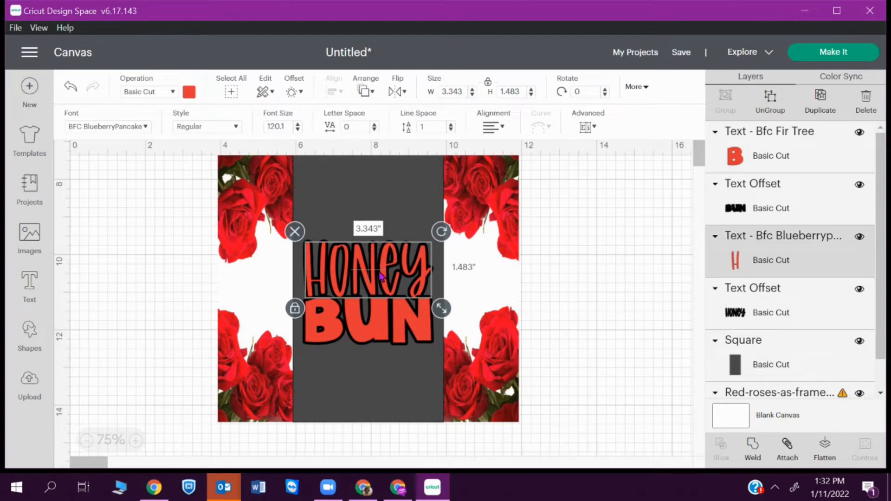
key("ctrl+bracketleft")
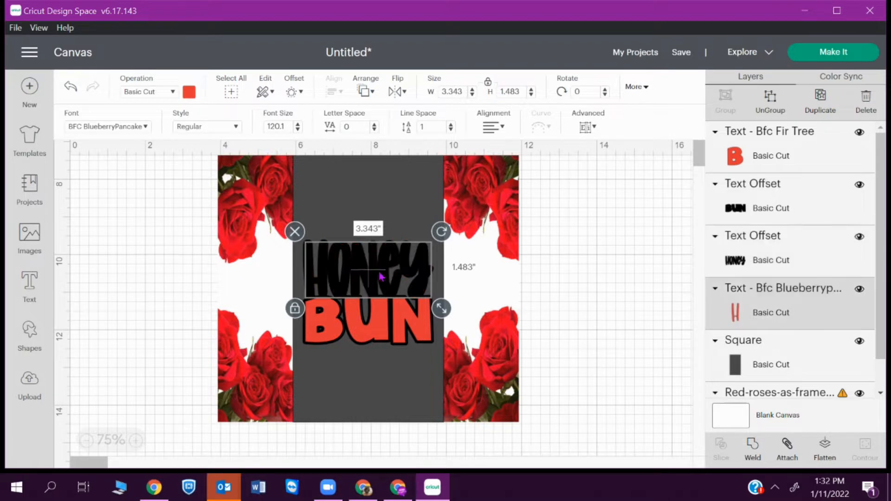
key("ctrl+bracketleft")
key("ctrl+bracketright")
key("ctrl+bracketright")
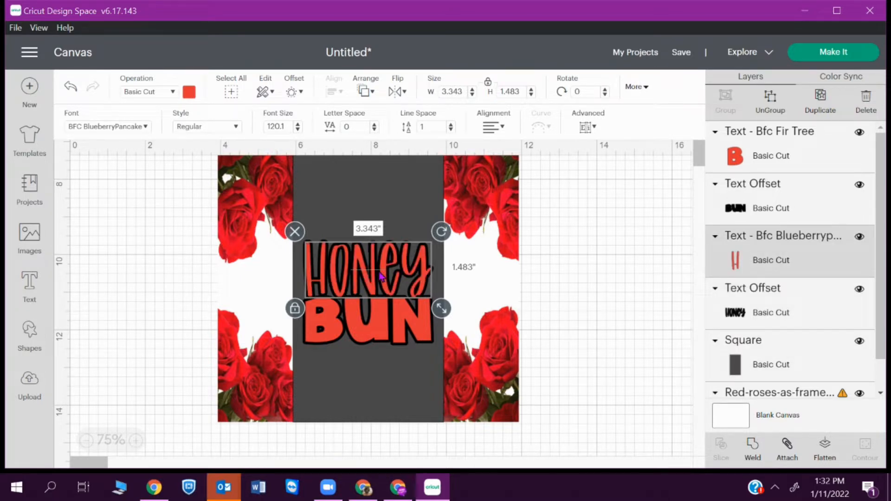
- Group the HONEY text with its offset outline layer, measuring 3.463 × 1.603 in
left_click(795, 218)
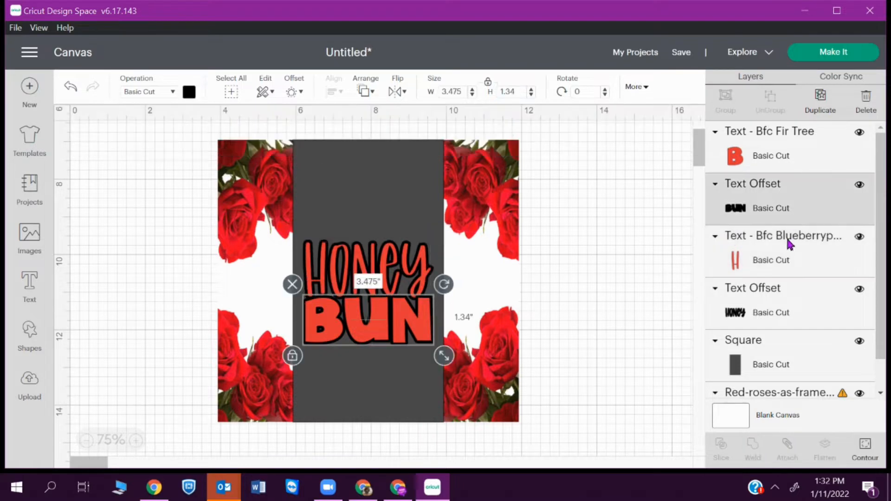
left_click(788, 256)
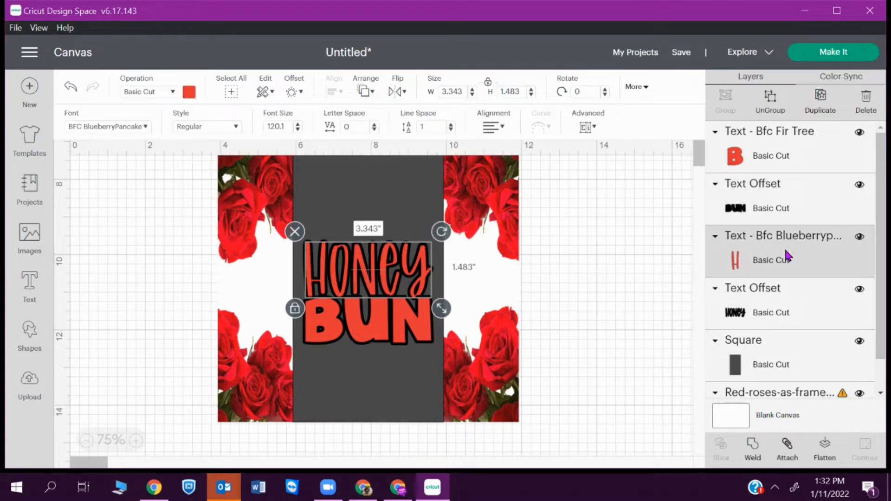
left_click(782, 314, "shift")
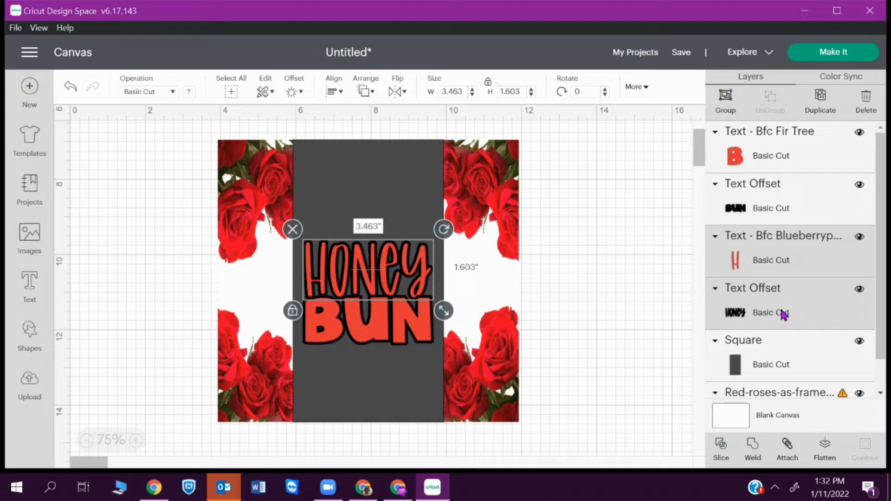
left_click(729, 100)
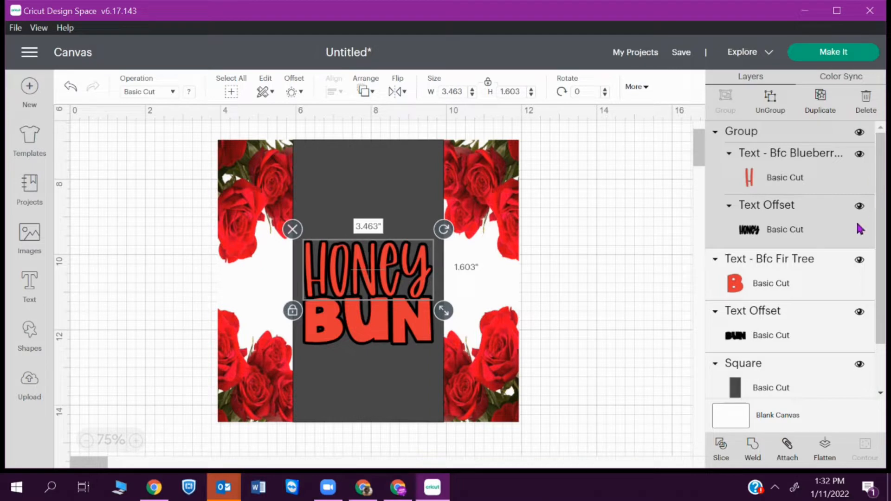
- Apply a 0.07 in offset to the HONEY group, enlarging it to 3.603 × 1.743 in
right_click(390, 288)
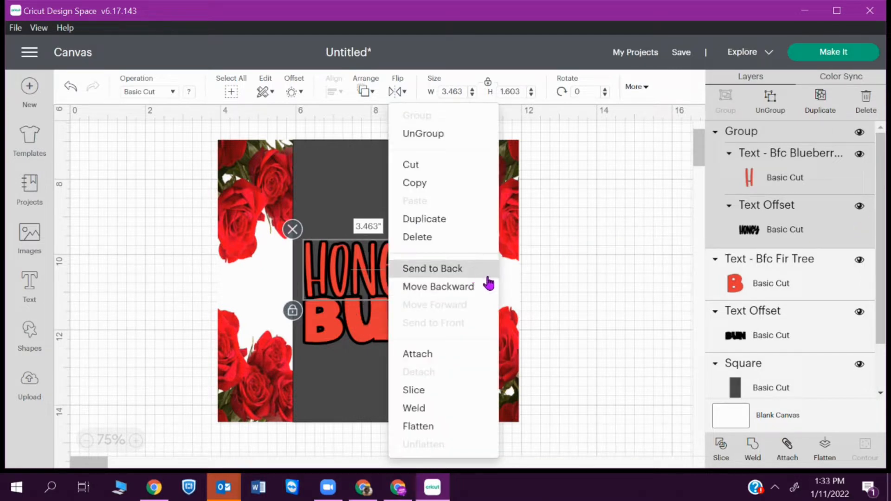
left_click(698, 273)
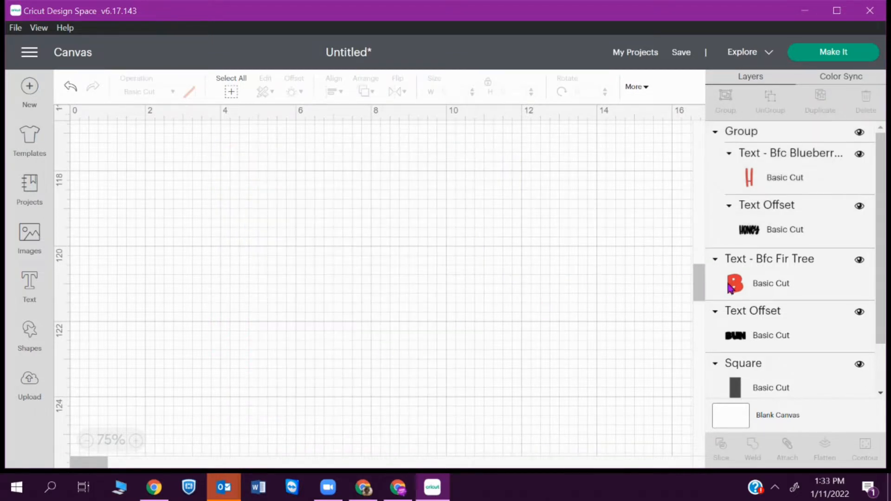
left_click(793, 204)
left_click(293, 93)
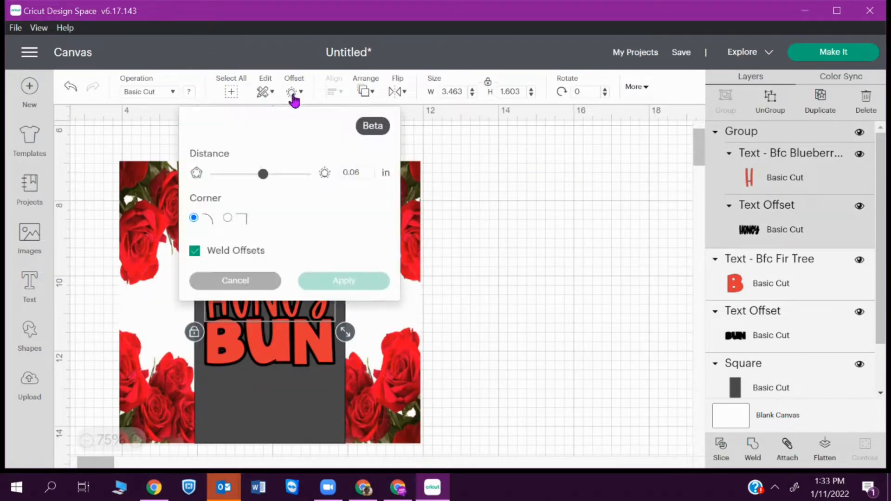
left_click(364, 177)
key("BackSpace")
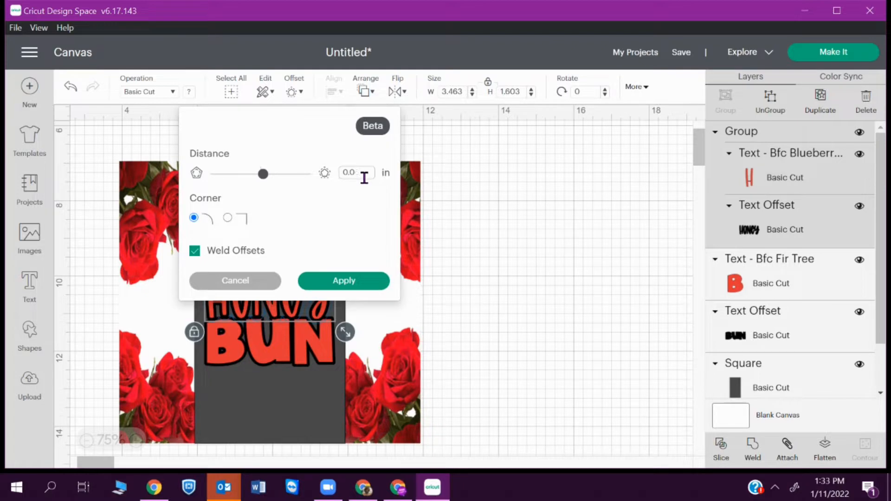
type("7")
left_click(323, 282)
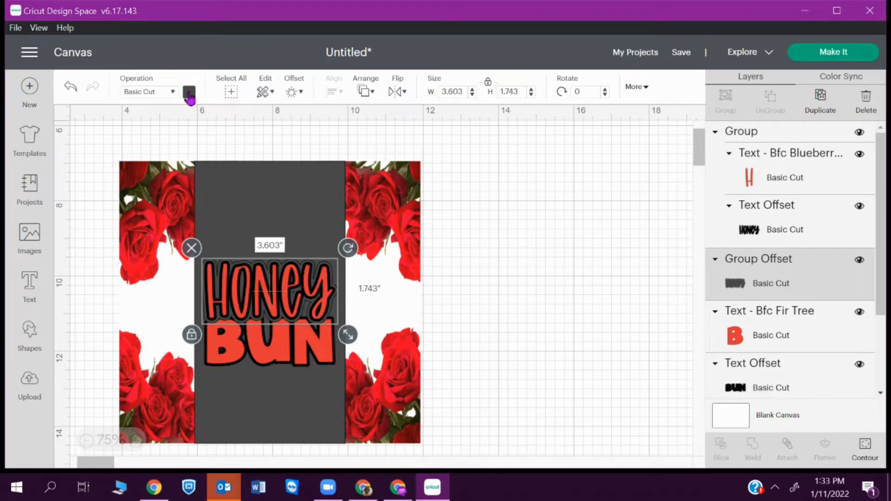
- Make the HONEY outline dark green and add a 0.07 in offset around BUN
left_click(189, 92)
left_click(274, 205)
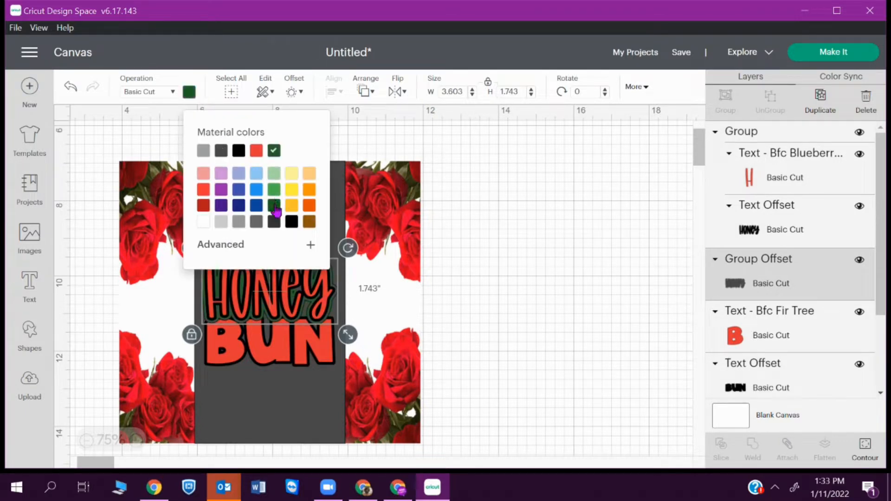
left_click(293, 347)
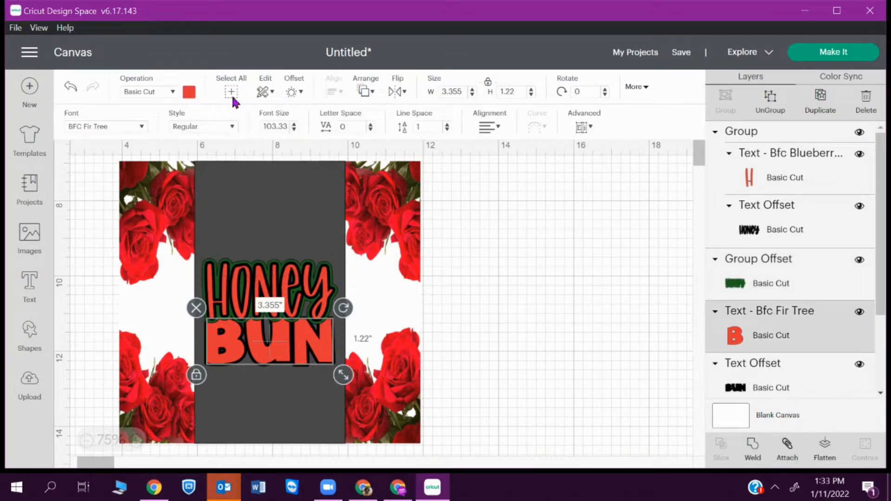
left_click(294, 94)
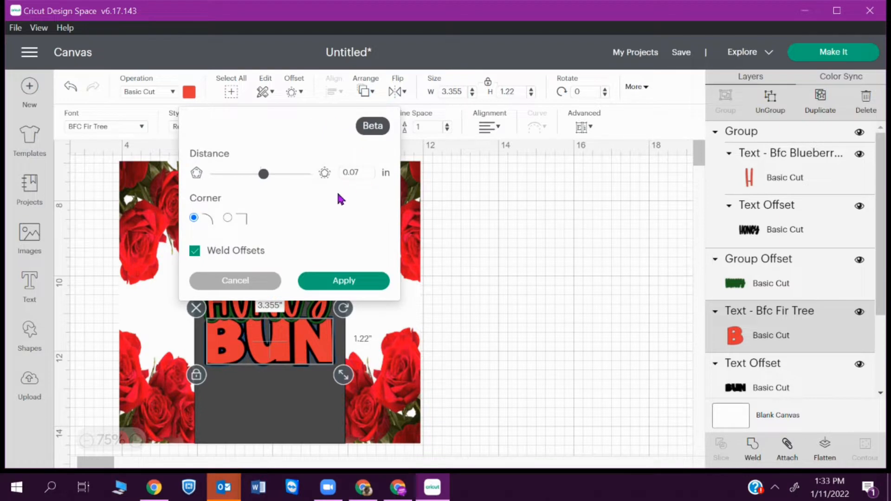
left_click(343, 281)
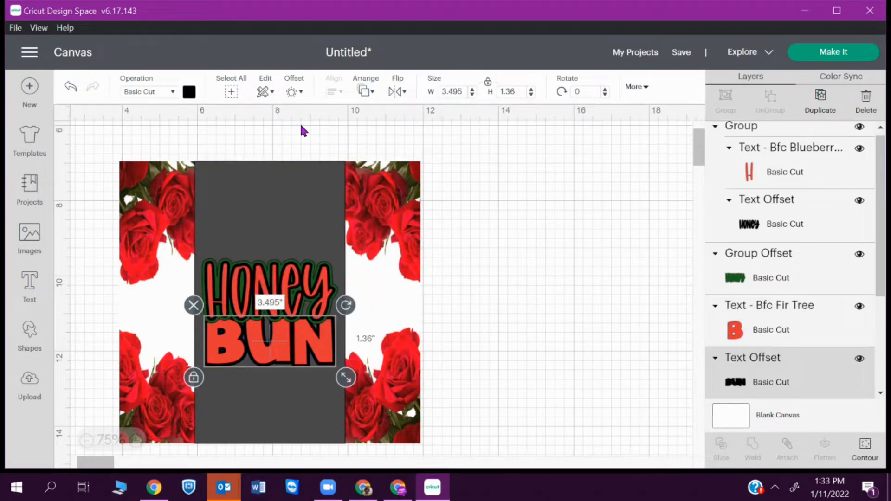
- Try dark green on BUN's new outline, then undo it so the outline stays black
left_click(190, 93)
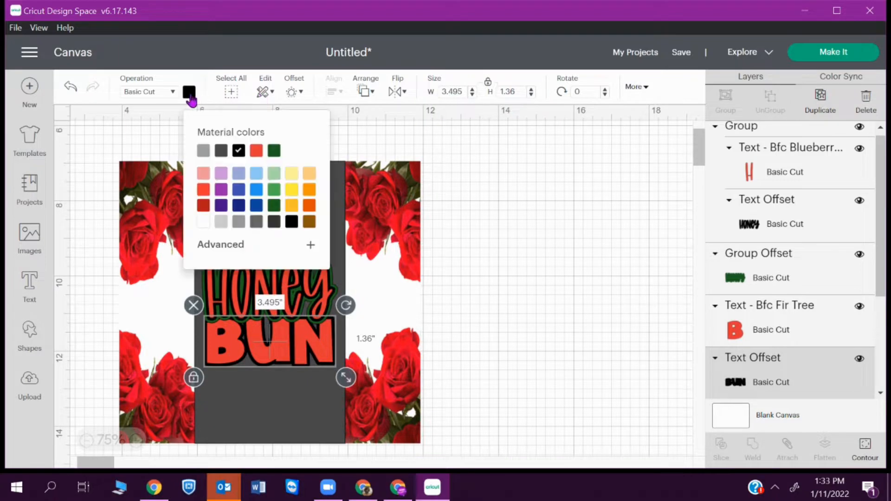
left_click(255, 151)
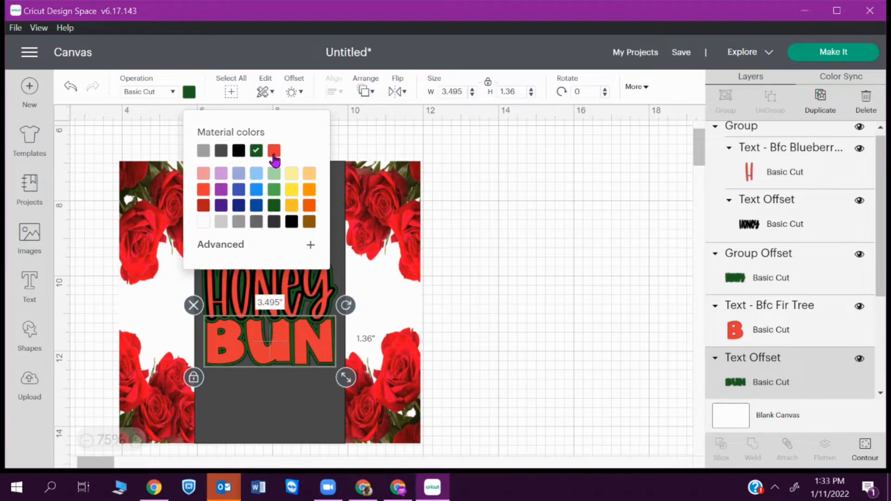
key("ctrl+z")
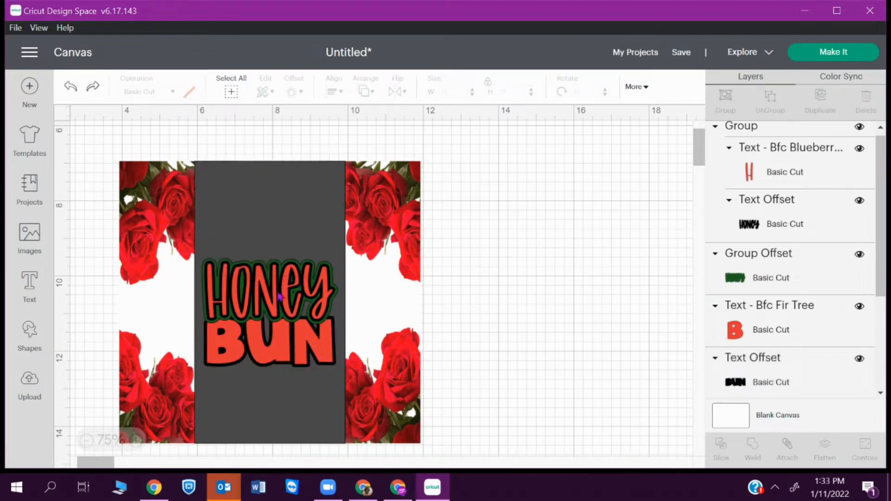
left_click(278, 358)
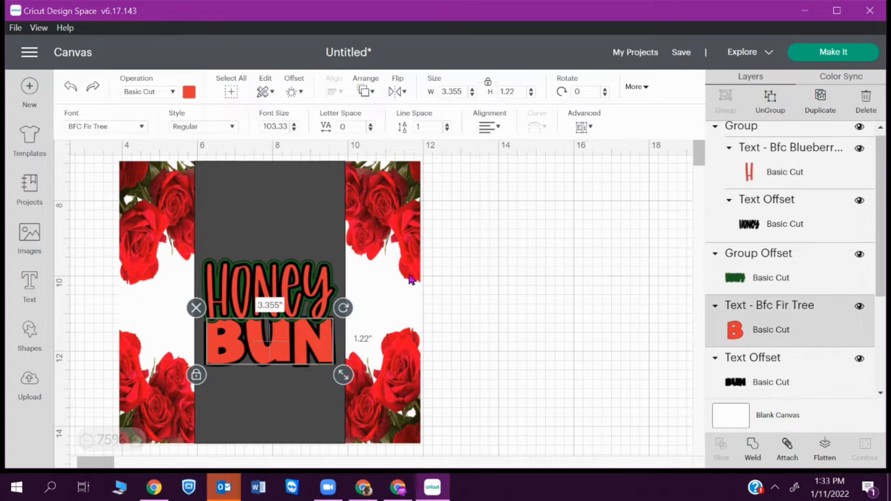
- Apply a second offset around BUN with a distance of 0.11 in
left_click(292, 93)
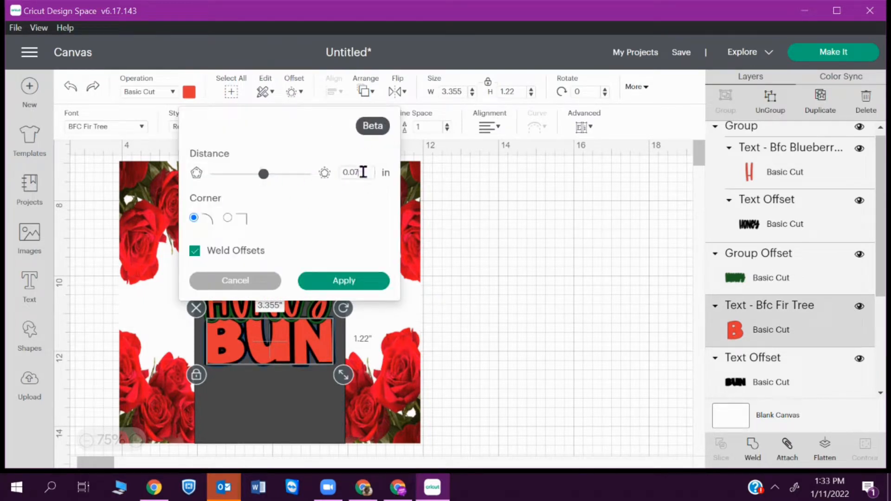
key("BackSpace")
type("8")
key("Return")
key("BackSpace")
type("9")
key("BackSpace")
key("BackSpace")
type("1")
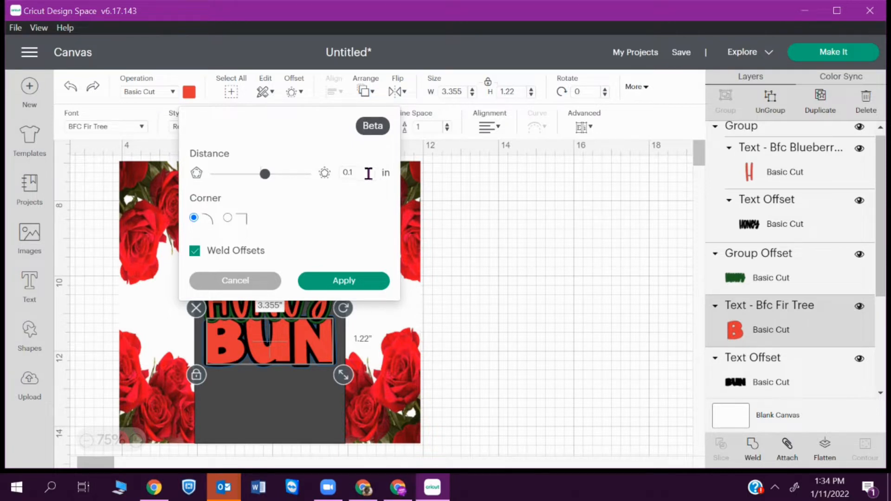
type("1")
left_click(332, 285)
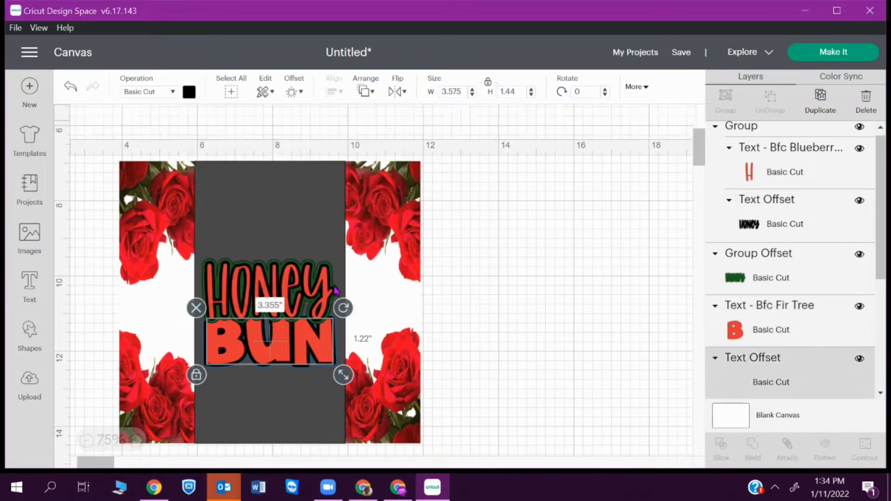
- Try dark green on the 0.11 in outline, then undo so it stays black
left_click(189, 93)
left_click(275, 150)
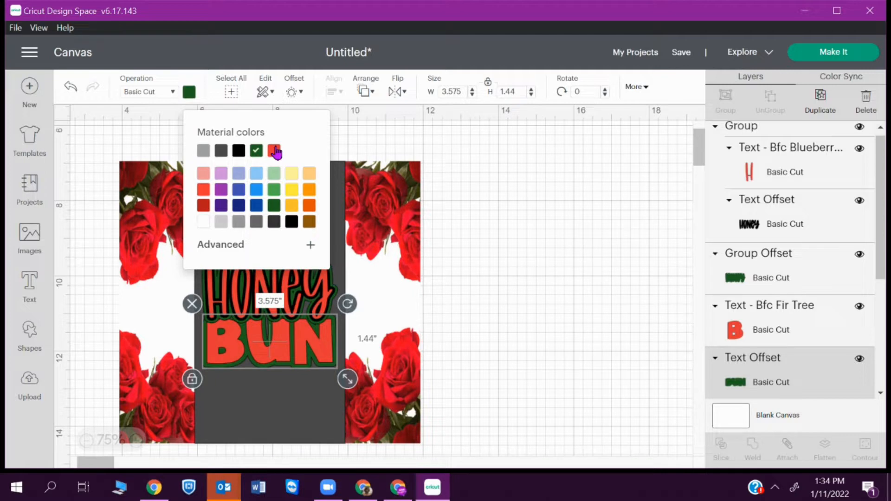
left_click_drag(881, 190, 871, 218)
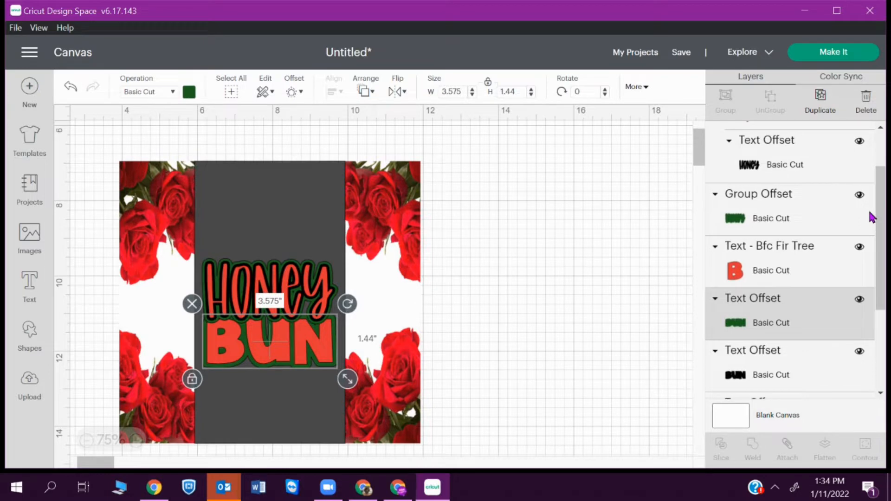
key("ctrl+z")
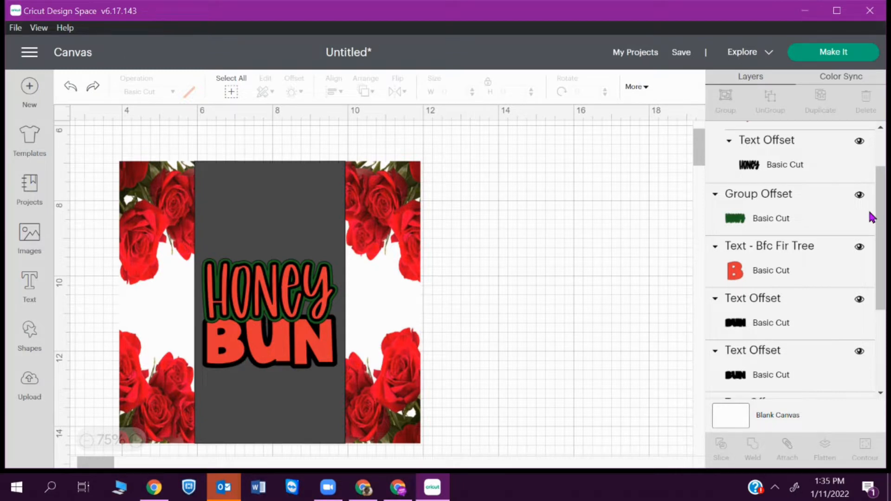
- Add a wider offset of about 0.2 in around BUN and colour it dark green
left_click(304, 355)
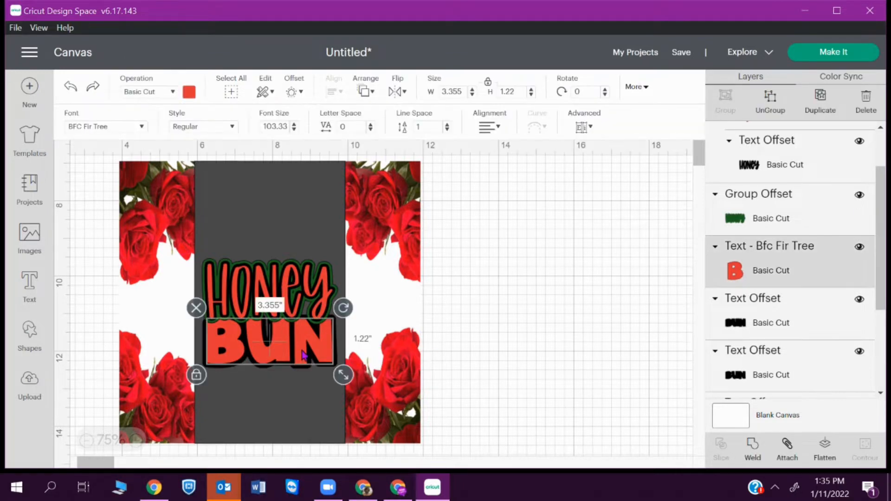
left_click(291, 92)
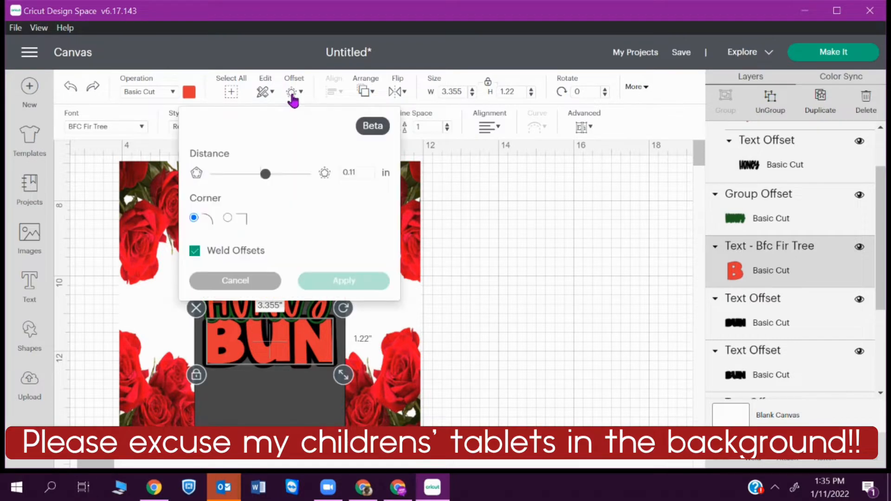
left_click_drag(266, 174, 271, 181)
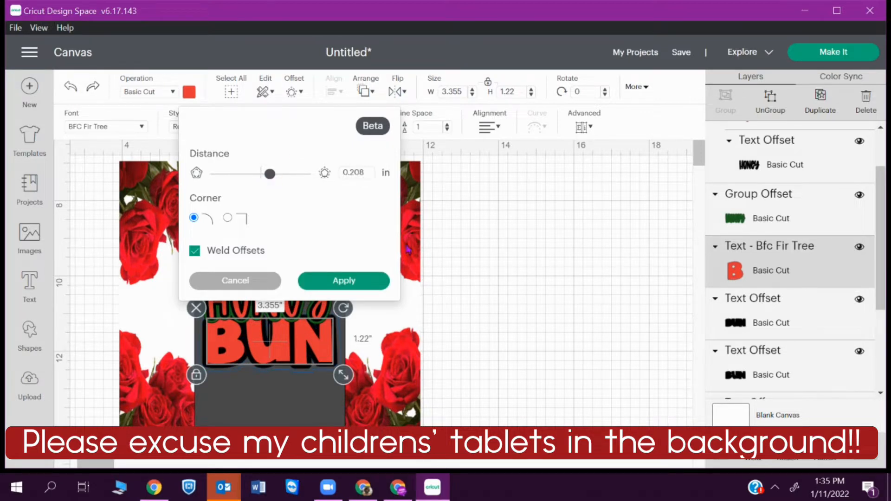
left_click(370, 281)
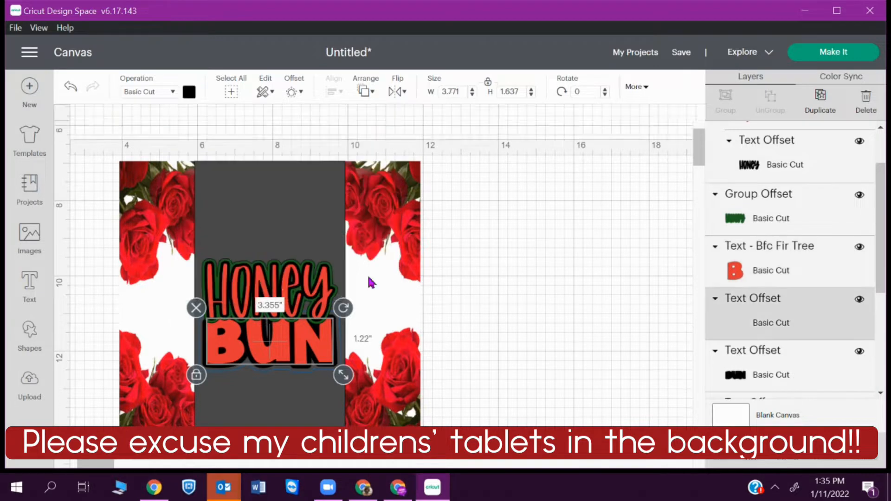
left_click(189, 91)
left_click(273, 152)
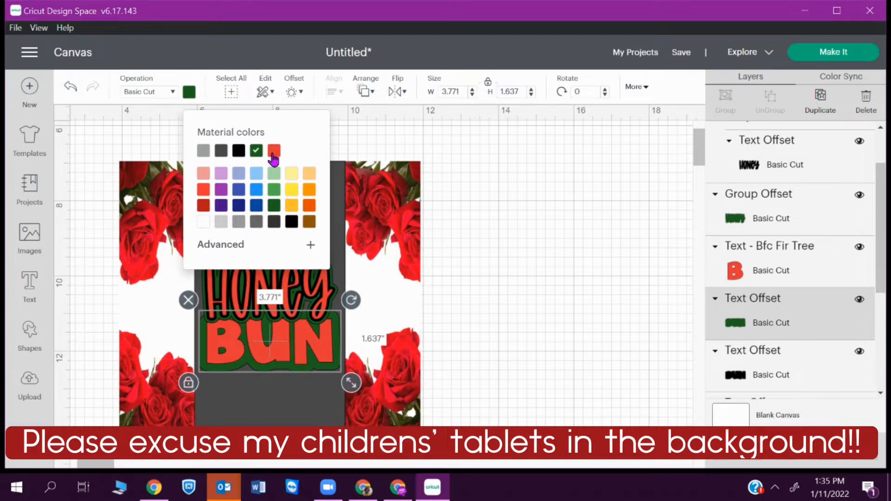
- Move the black BUN outline layer above the green outline
left_click(776, 364)
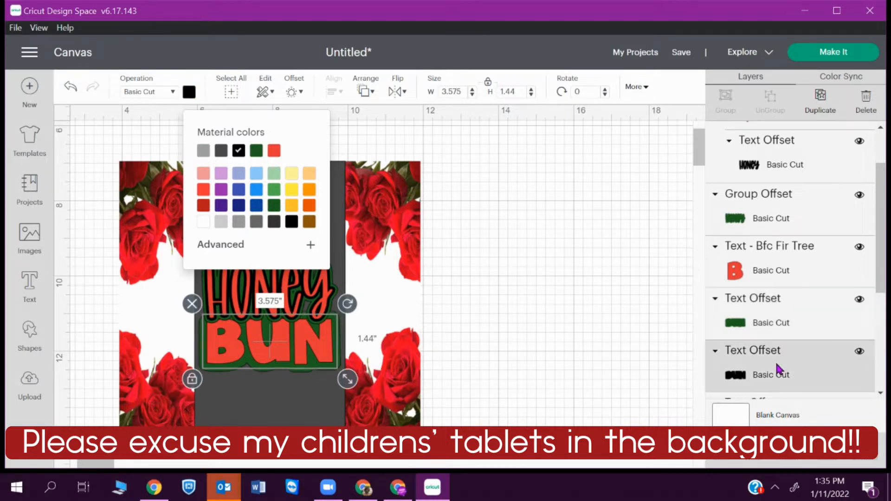
key("ctrl+bracketright")
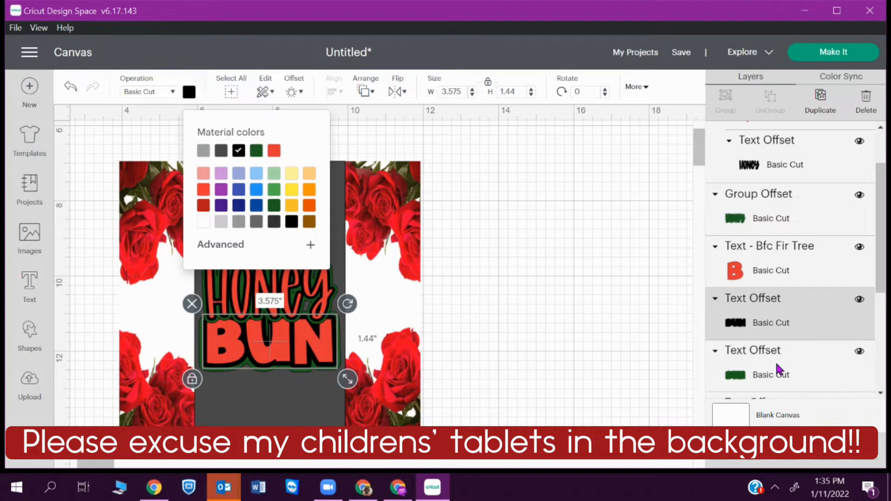
left_click(628, 360)
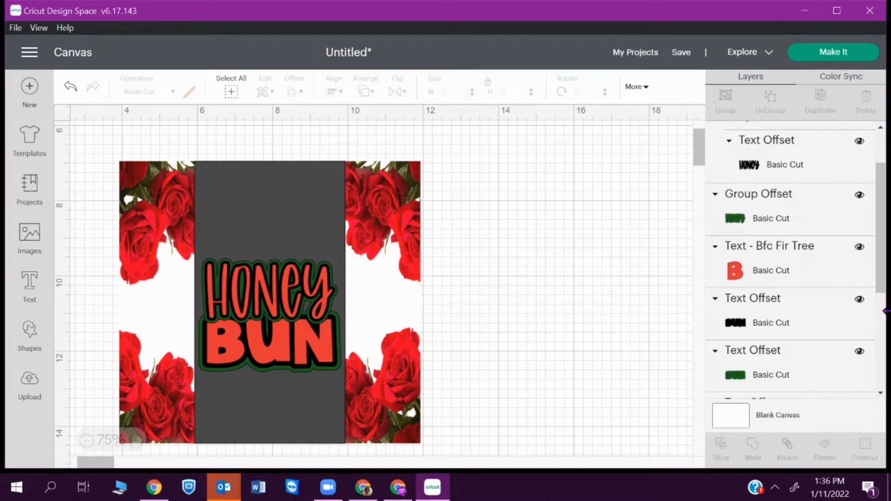
- Group the BUN text layer with its black and green outline layers
scroll(885, 219, "up", 1)
scroll(885, 220, "up", 2)
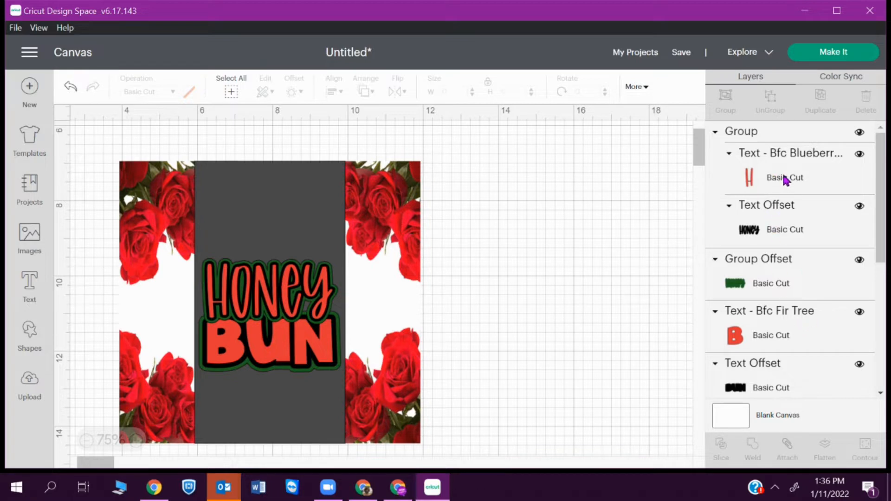
left_click_drag(881, 170, 882, 207)
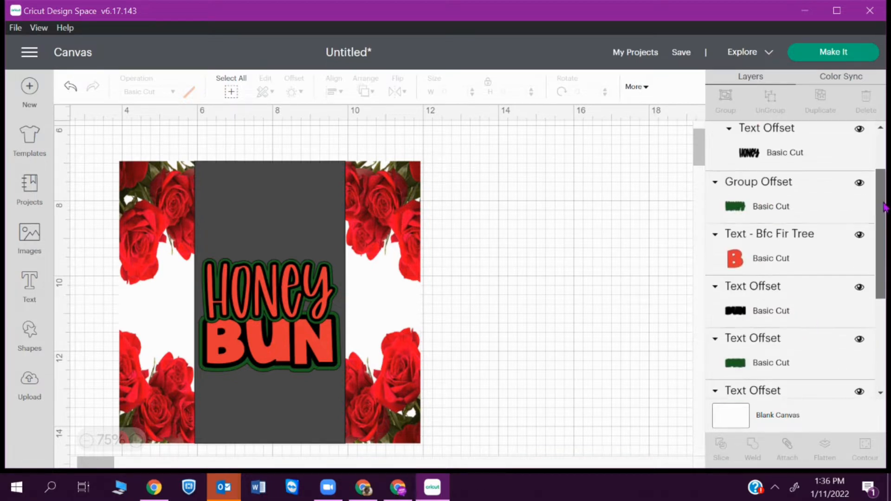
left_click(763, 254)
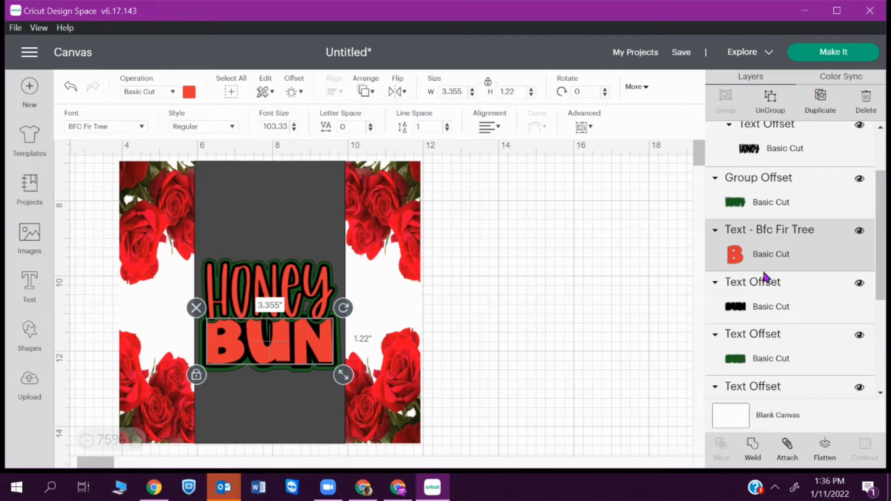
left_click(765, 306, "shift")
left_click(761, 358, "shift")
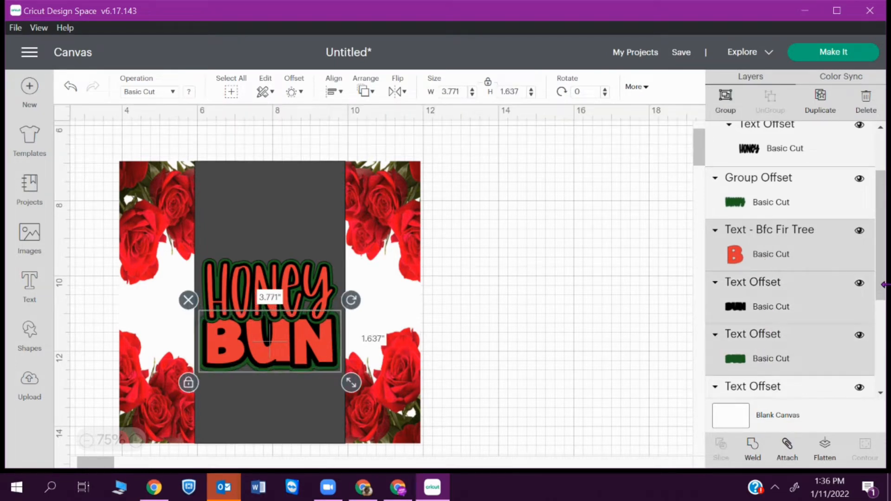
scroll(885, 264, "down", 2)
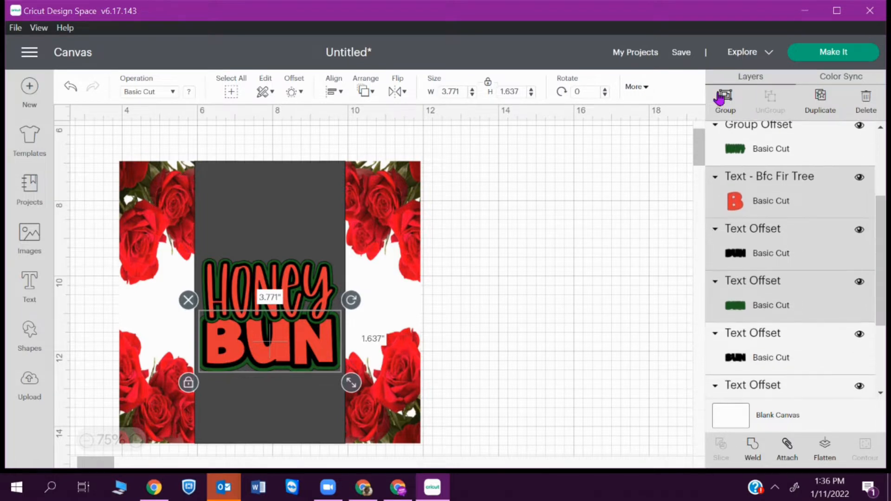
left_click(725, 102)
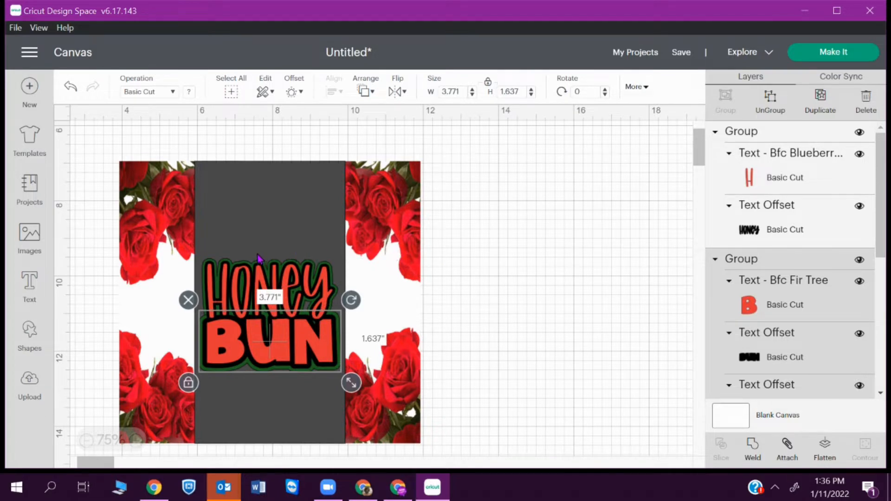
- Select the HONEY and BUN groups together
left_click(306, 272)
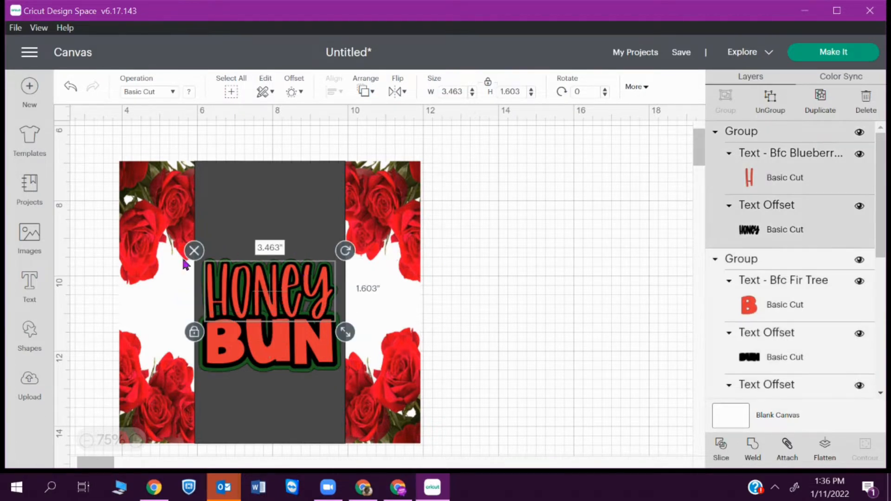
left_click(575, 213)
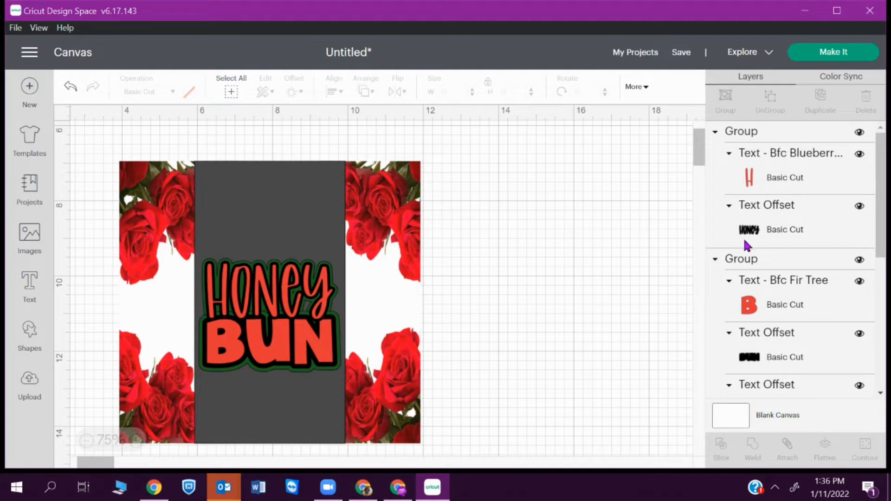
left_click(221, 276)
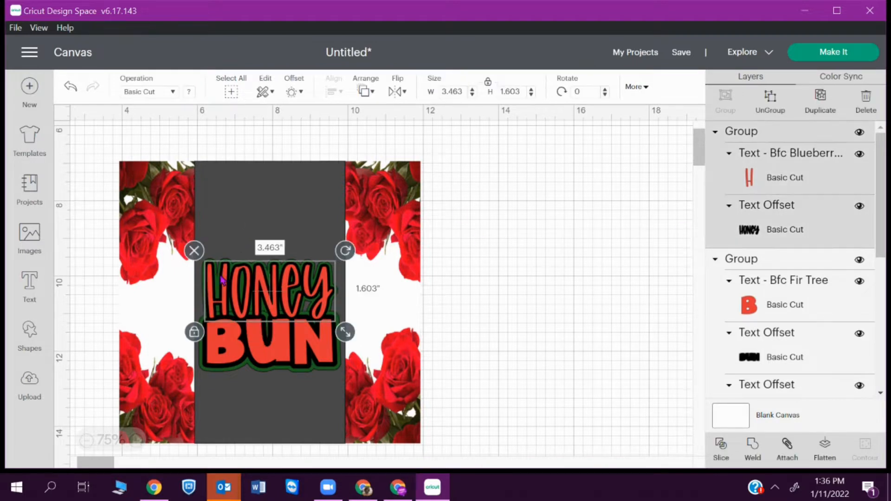
left_click(230, 355)
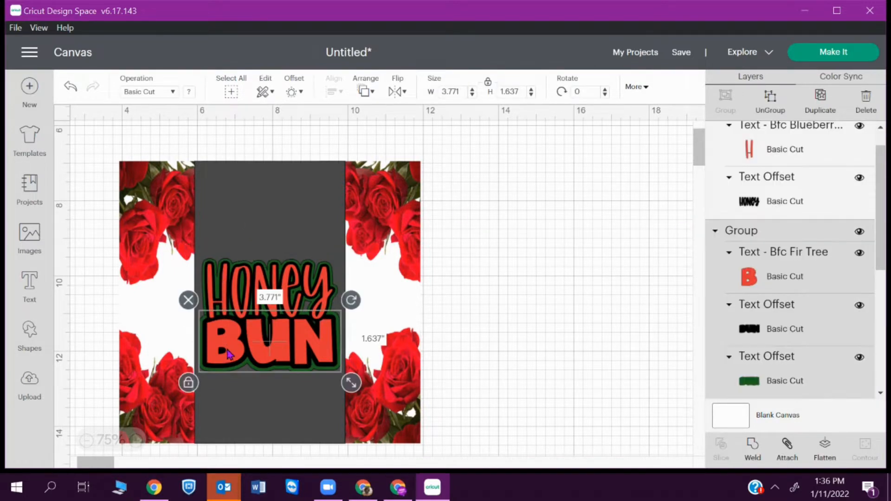
left_click(234, 286)
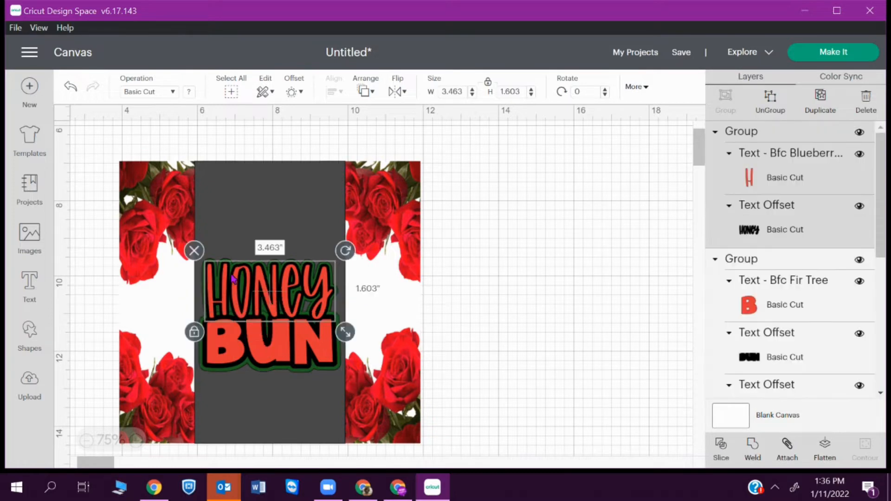
left_click(235, 341, "shift")
- Add a 0.236 in offset around both HONEY and BUN groups and make it white
left_click(294, 92)
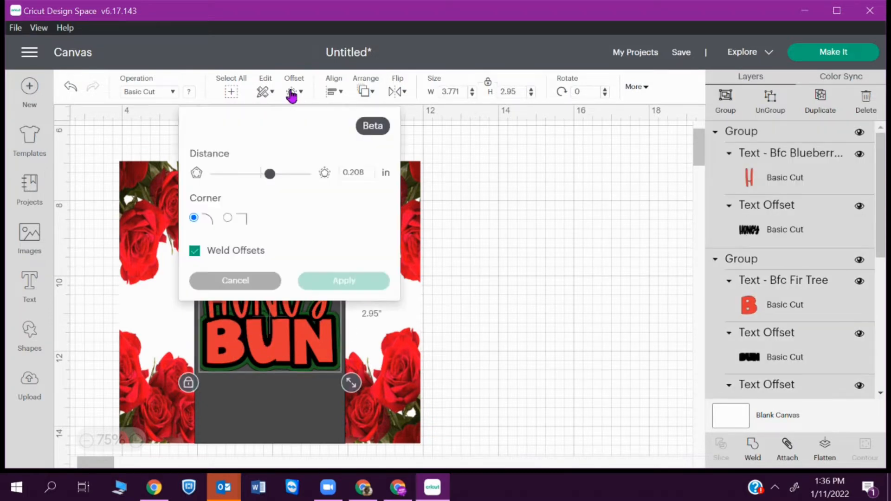
left_click_drag(269, 175, 272, 184)
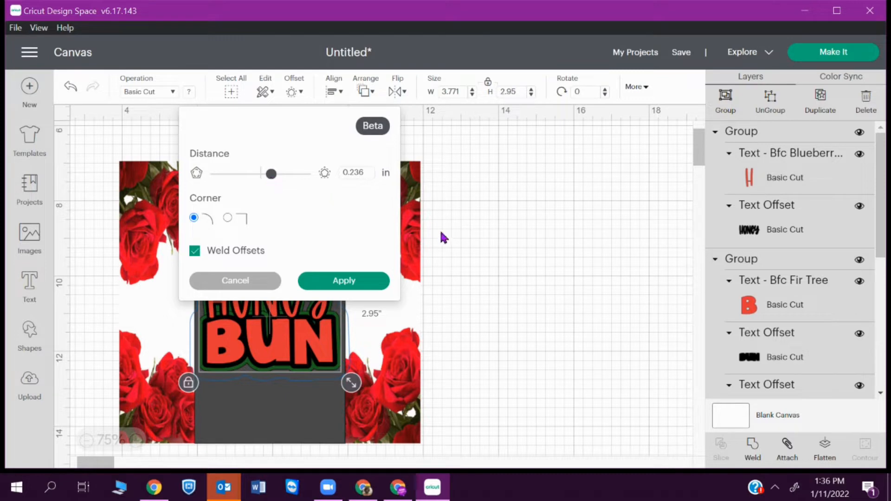
left_click(342, 280)
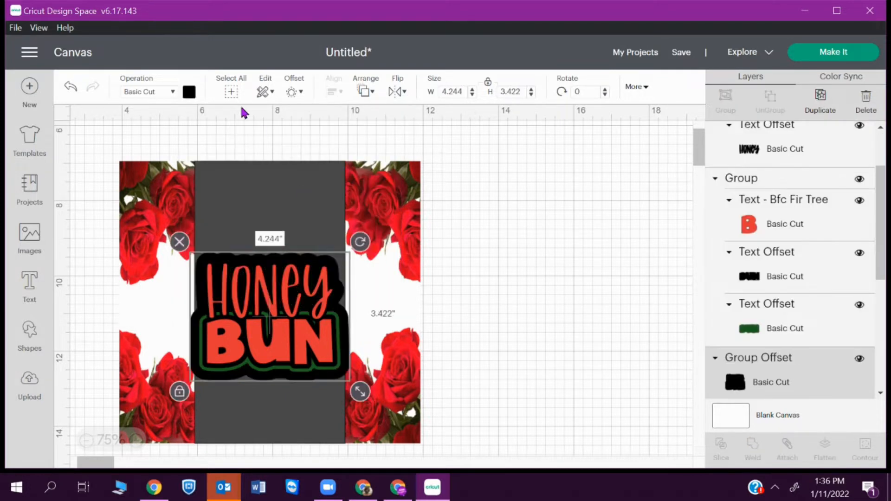
left_click(190, 92)
left_click(204, 224)
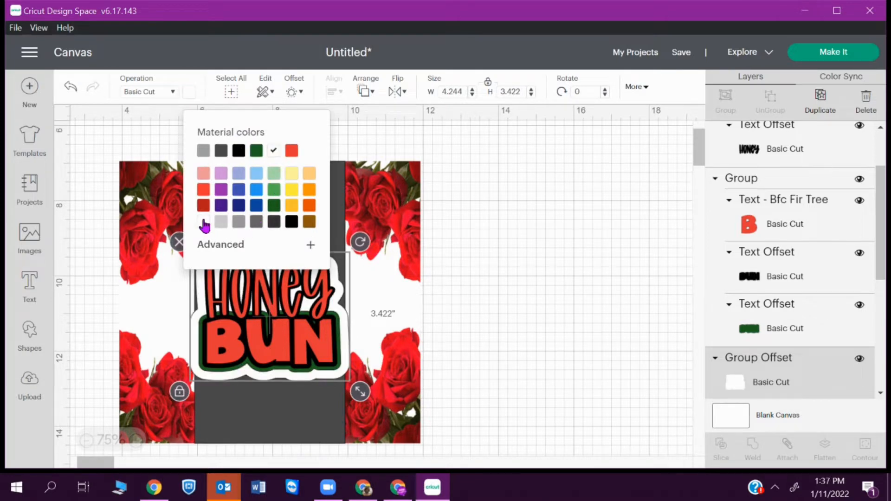
left_click_drag(880, 242, 884, 315)
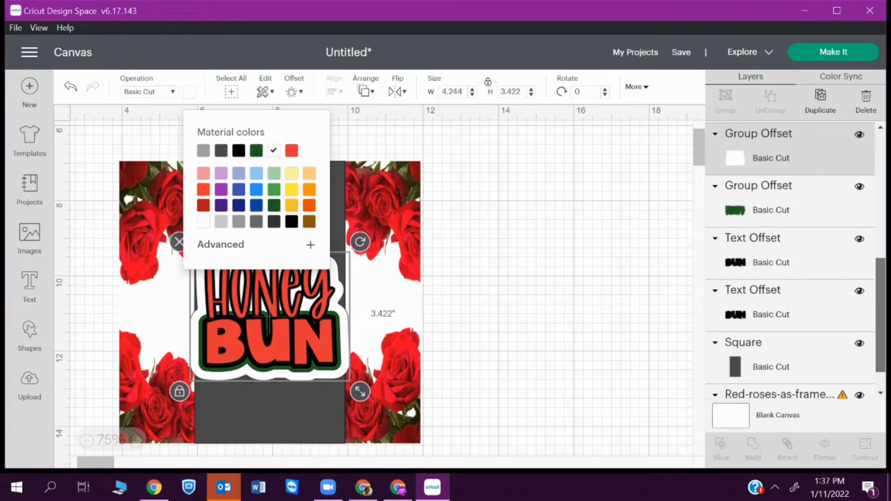
- Raise the green HONEY outline layer above the white backing offset
left_click(786, 212)
key("ctrl+bracketleft")
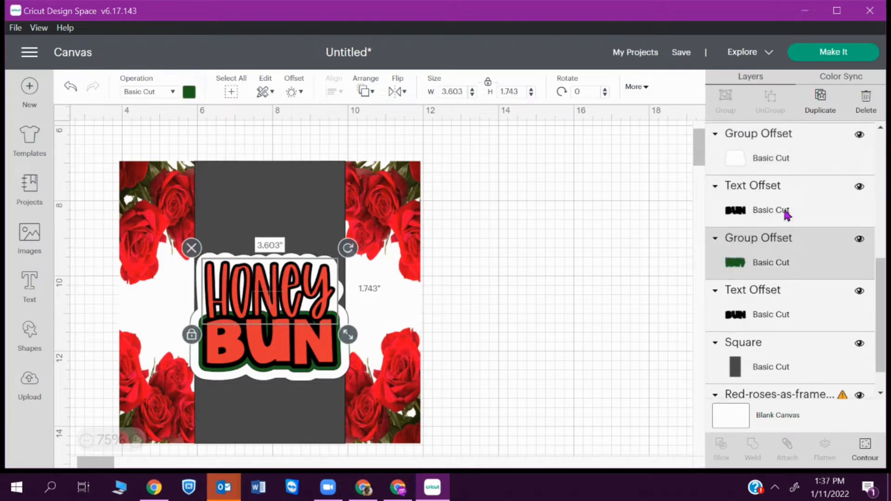
key("ctrl+bracketleft")
key("ctrl+bracketleft")
key("ctrl+bracketleft")
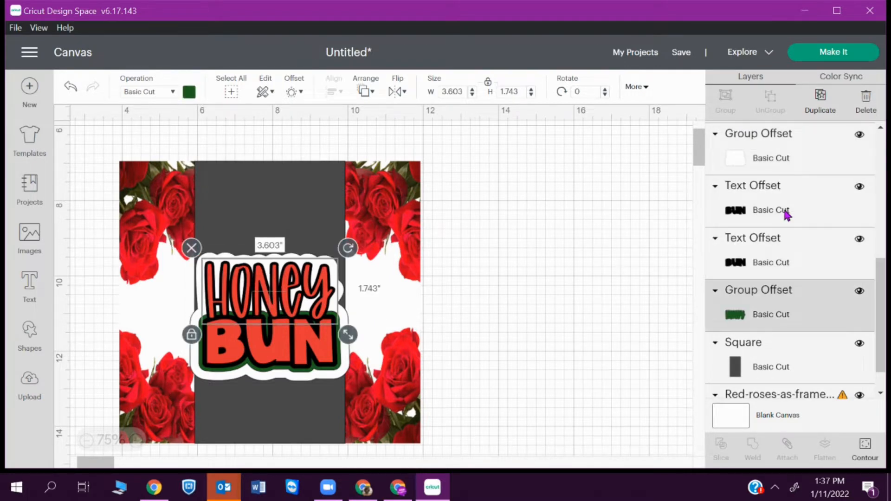
key("ctrl+bracketright")
key("ctrl+bracketright")
key("ctrl+bracketright")
key("ctrl+bracketright")
key("ctrl+bracketright")
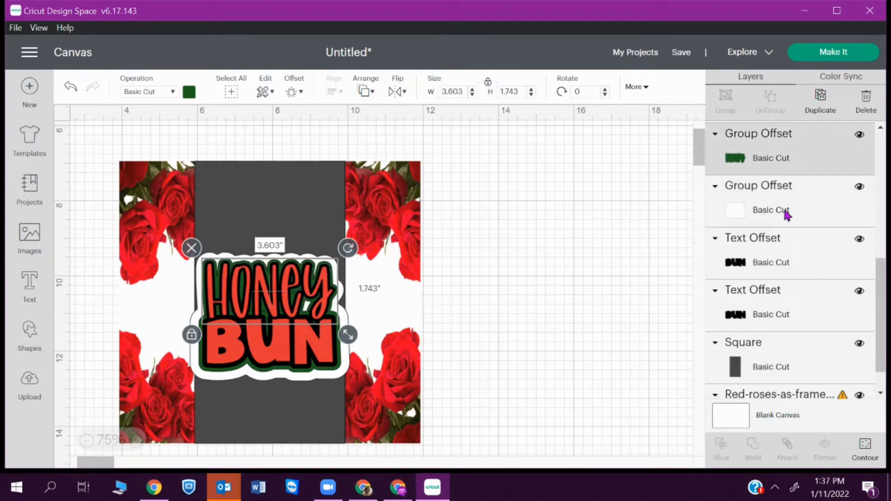
left_click(654, 311)
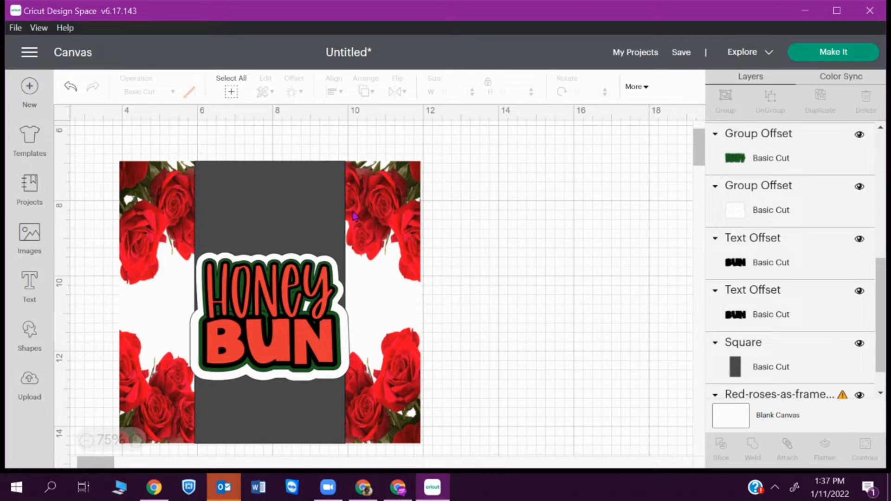
- Add 'Will you be my' text, shrink it, and place it at the top of the dark panel
left_click(37, 296)
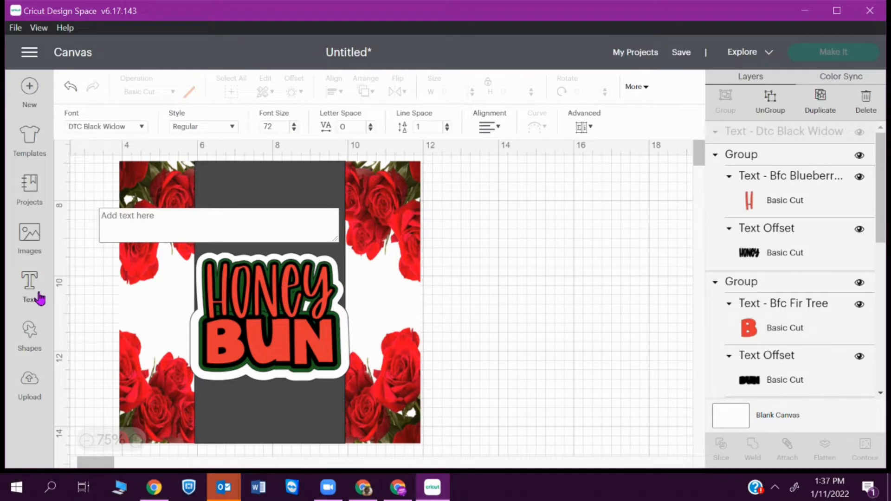
type("w")
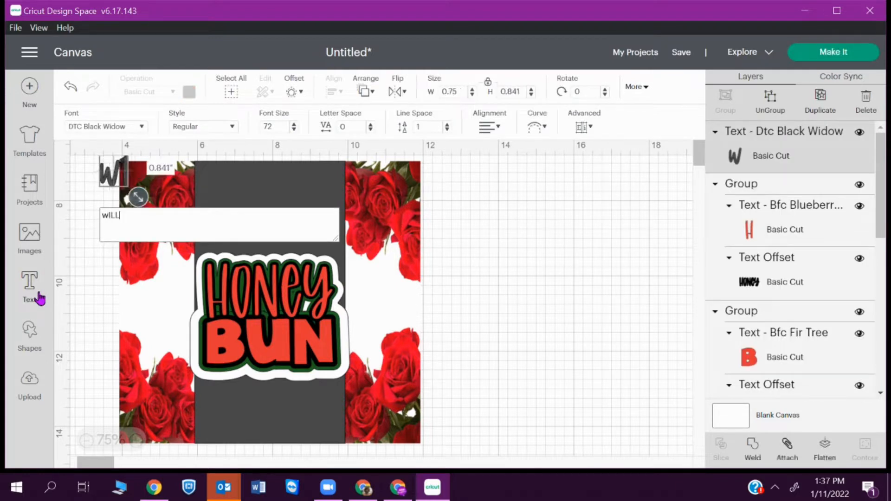
key("BackSpace")
type("W")
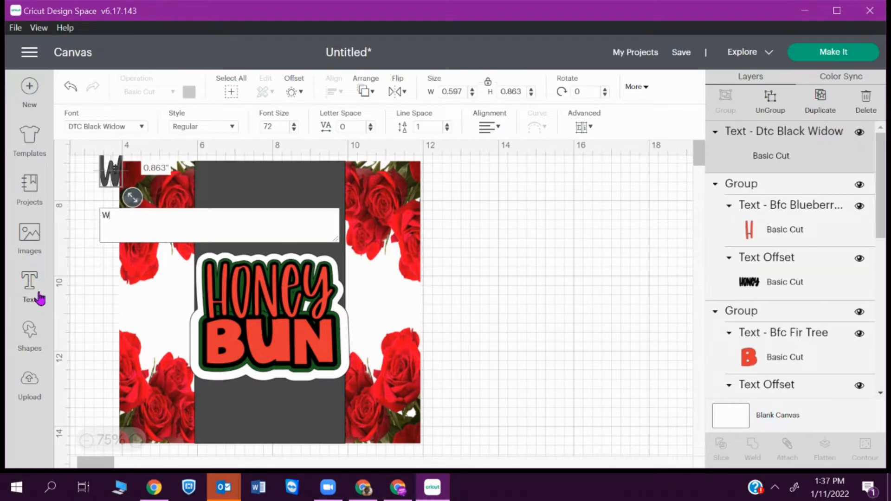
type("ill you")
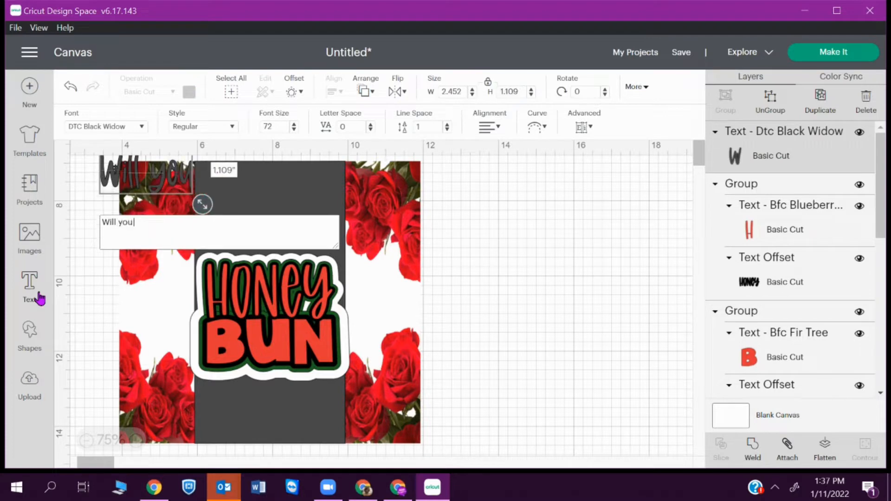
type(" be my")
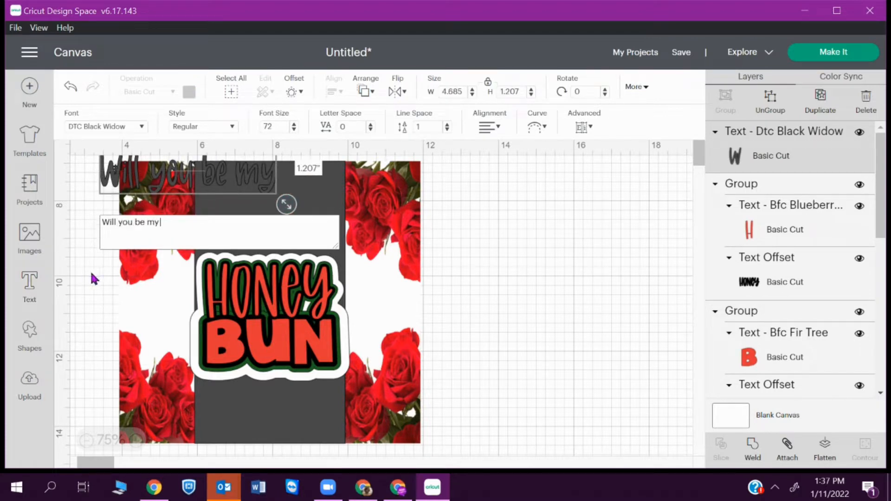
left_click_drag(240, 184, 327, 221)
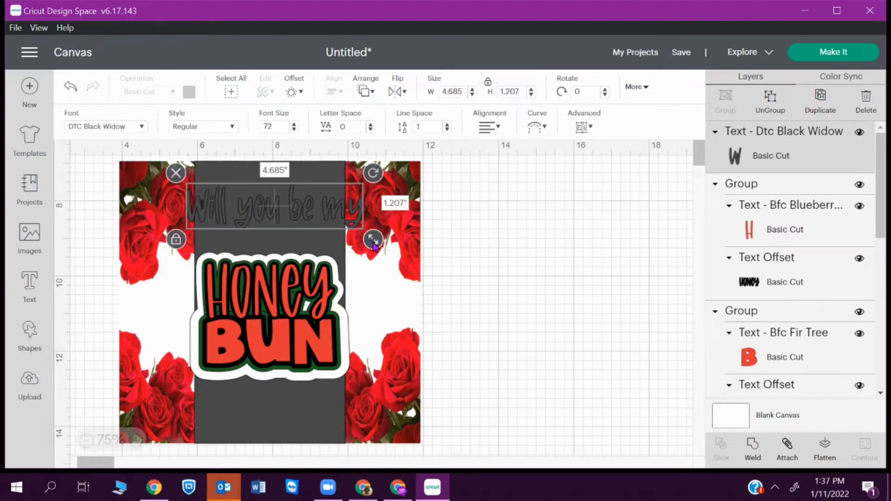
left_click_drag(373, 239, 288, 222)
left_click_drag(242, 201, 277, 195)
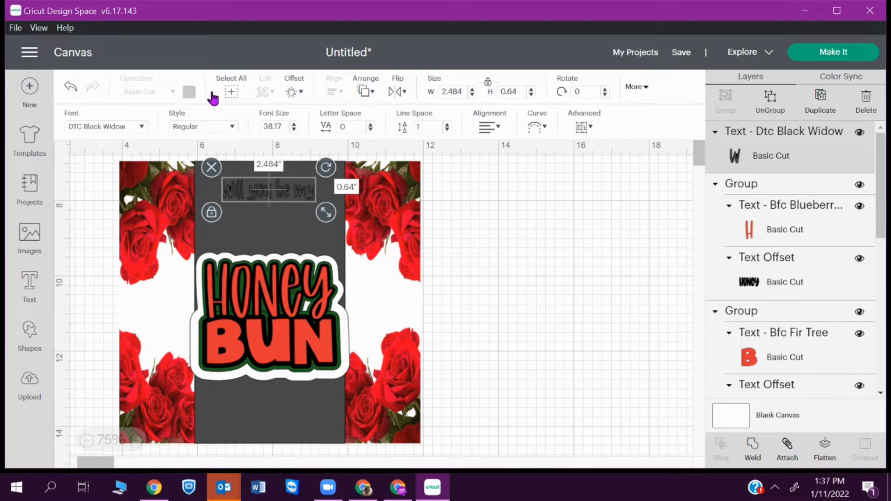
- Turn 'Will you be my' red, shift it slightly lower, and add a new text box
left_click(459, 206)
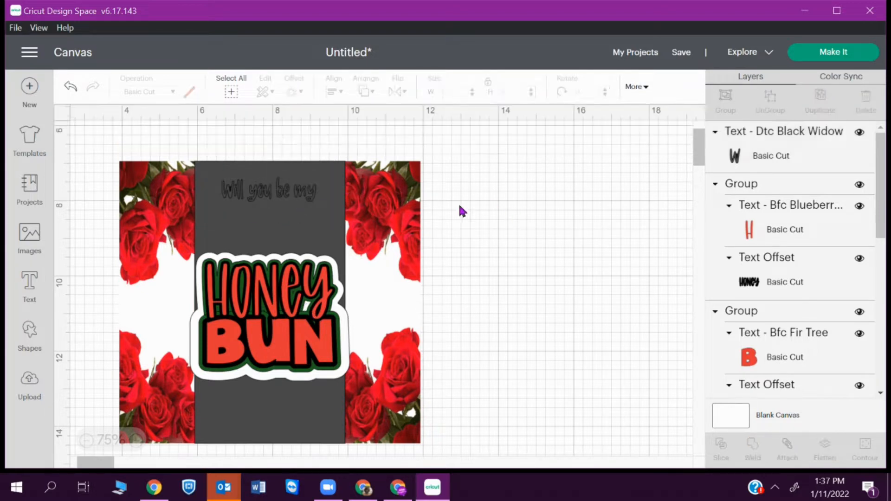
left_click(274, 193)
left_click(189, 92)
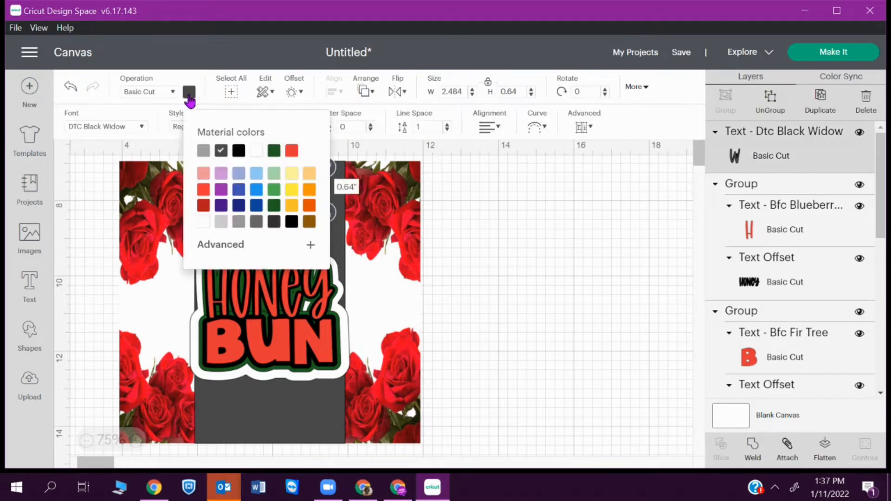
left_click(293, 151)
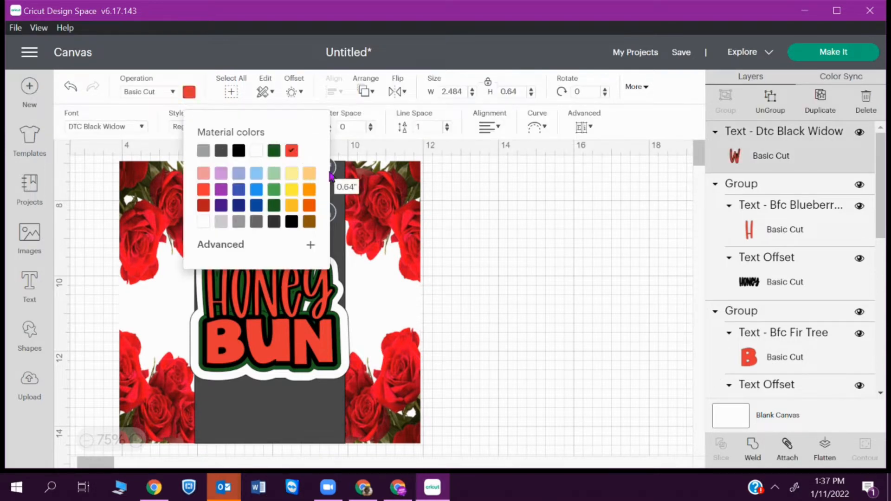
left_click(528, 251)
left_click_drag(284, 199, 279, 218)
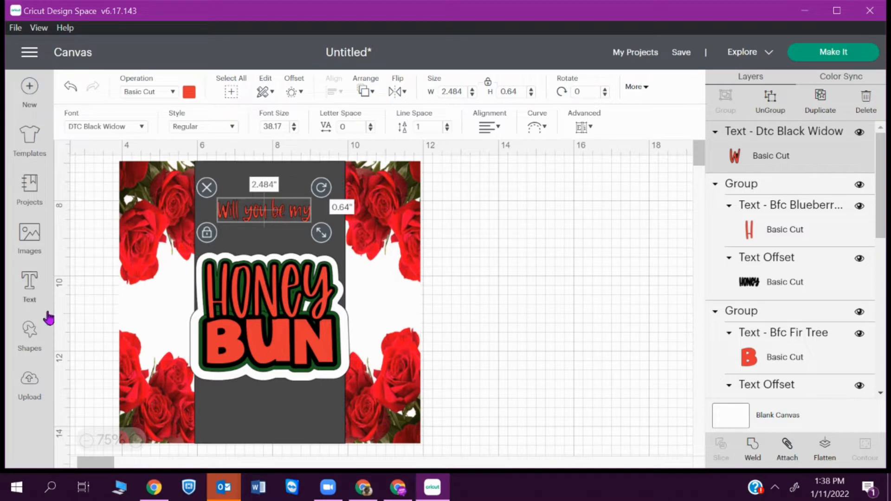
left_click(29, 291)
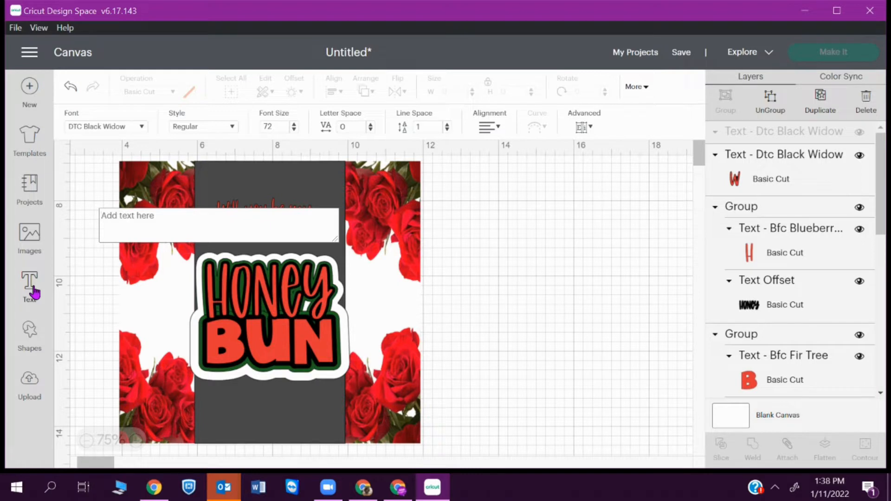
- Type a question mark, place it below the HONEY BUN sticker, and make it red
type("?")
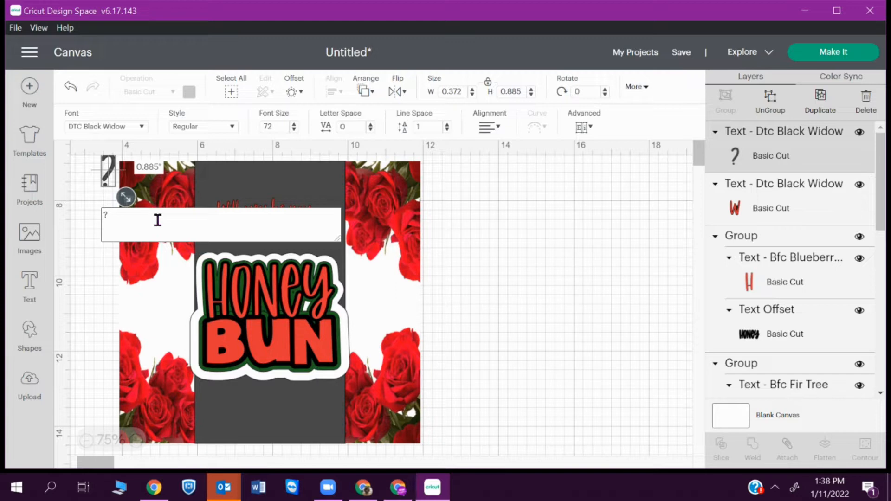
left_click_drag(108, 187, 272, 429)
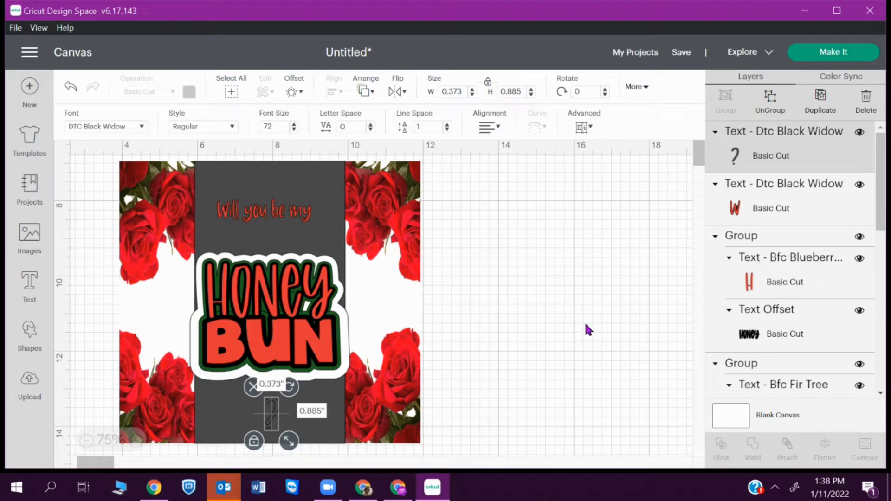
left_click(272, 422)
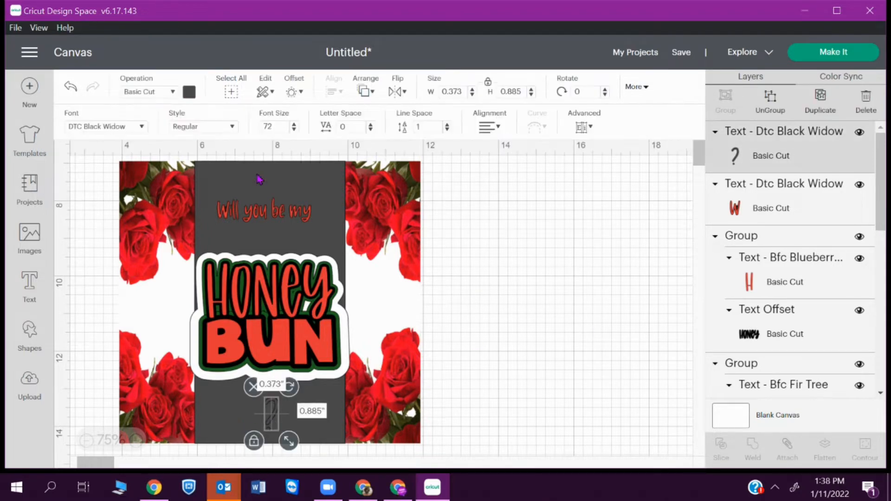
left_click(189, 92)
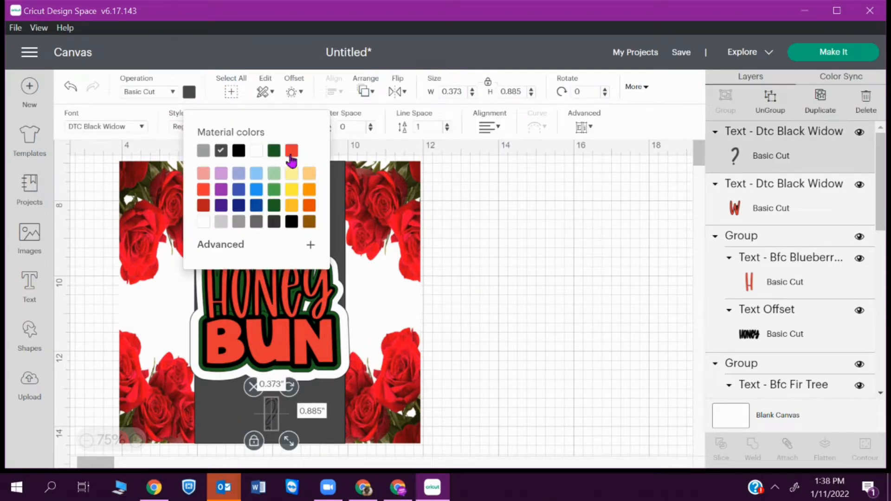
left_click(291, 153)
- Check the HONEY BUN group and BUN's font, then reselect the question mark
mouse_move(700, 161)
left_mouse_down()
mouse_move(703, 176)
mouse_move(697, 149)
left_mouse_up()
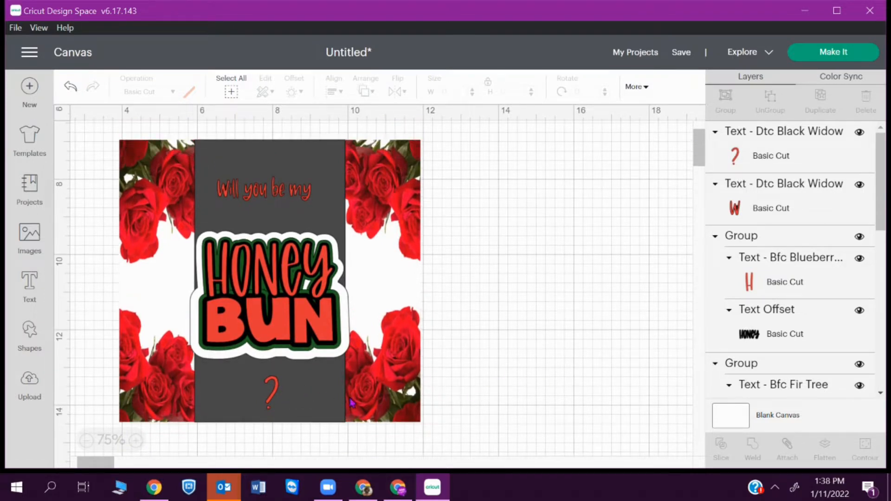
left_click(274, 393)
left_click(275, 395)
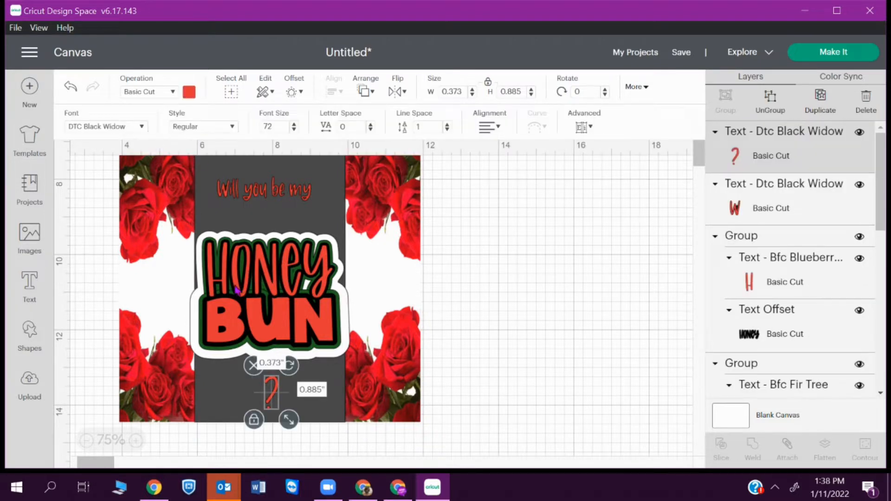
left_click(236, 319)
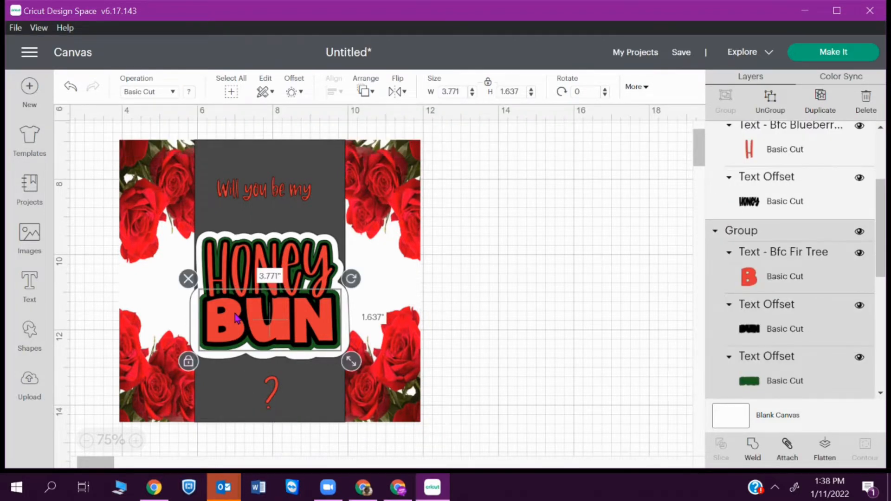
left_click(785, 273)
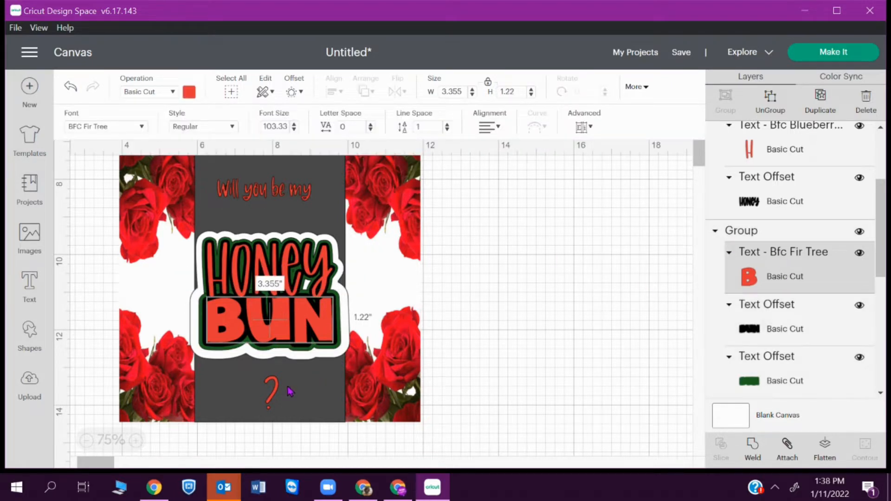
left_click(271, 392)
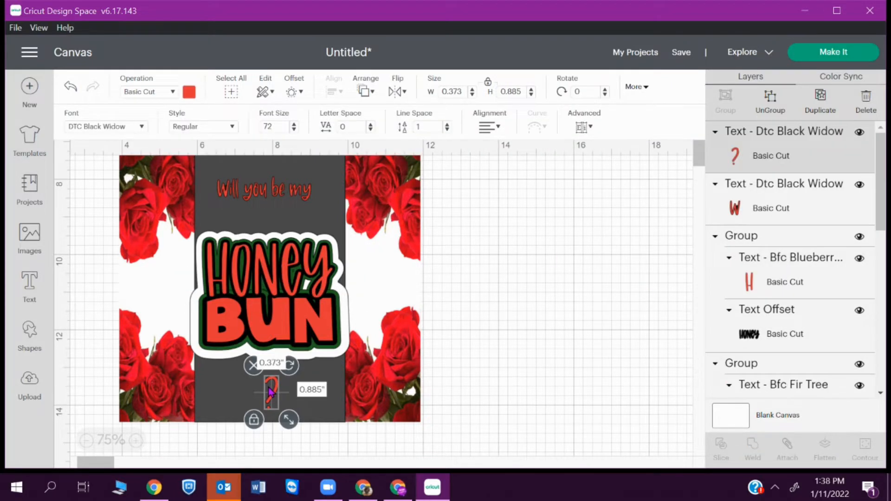
- Set the question mark in BFC Fir Tree, keep it red, and tilt it slightly clockwise
left_click(111, 127)
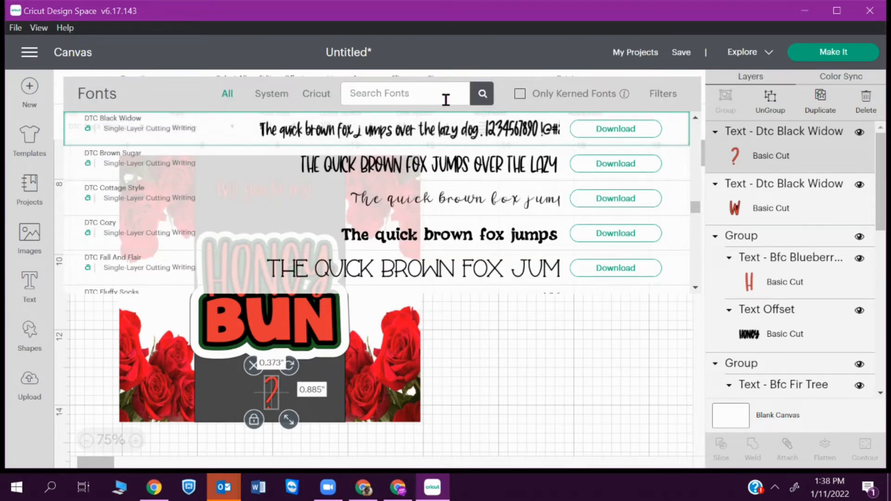
type("bfc")
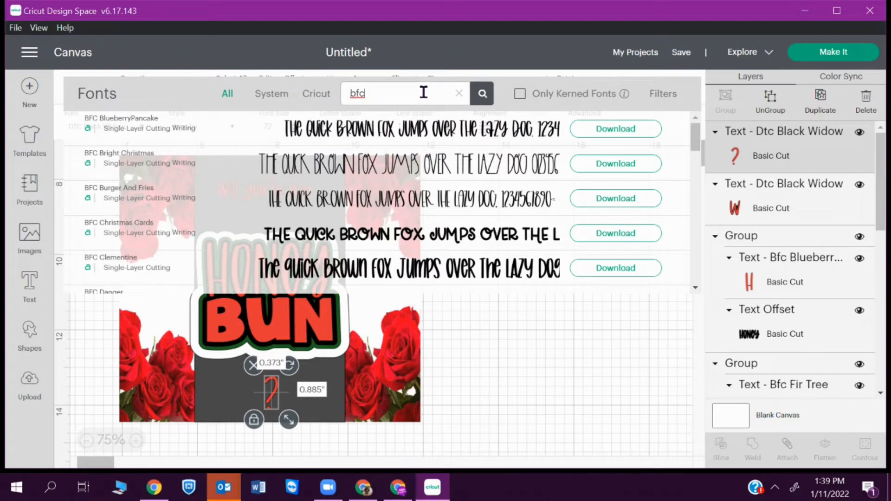
type("fir")
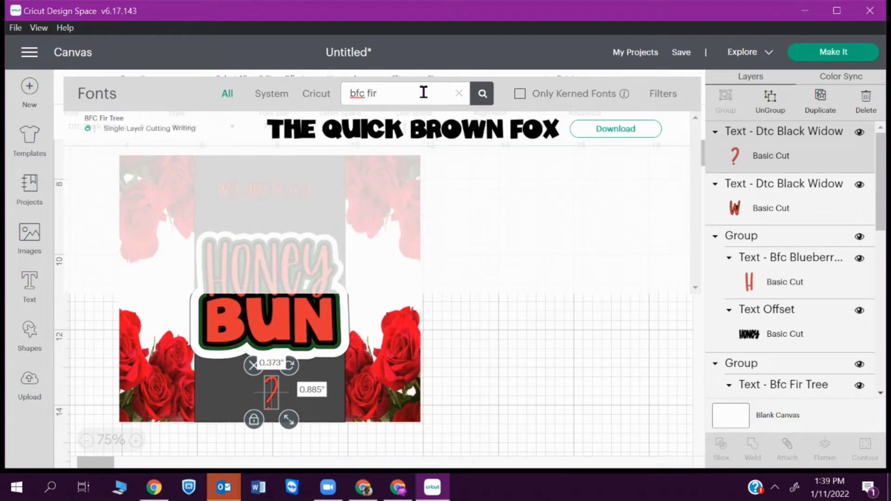
left_click(415, 145)
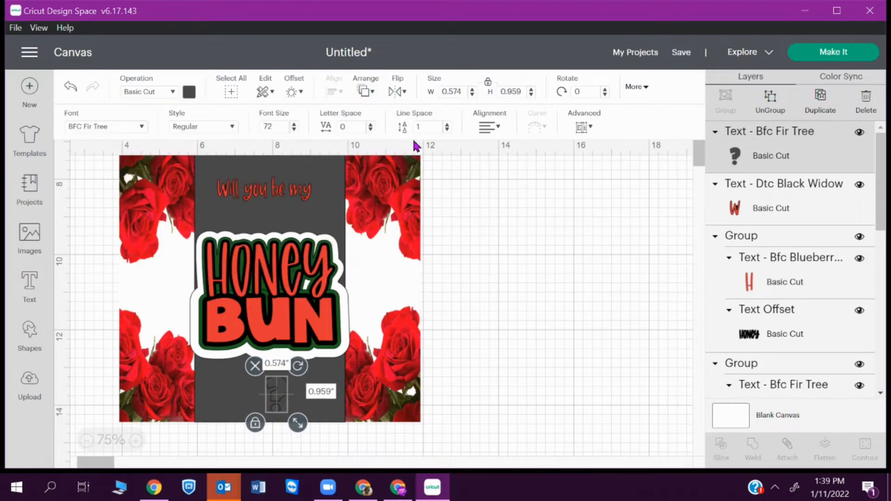
left_click(189, 92)
left_click(291, 155)
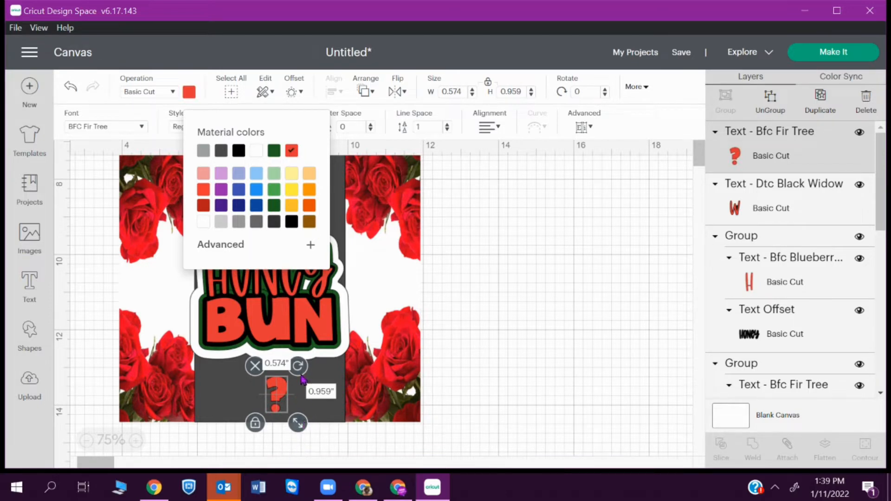
left_click_drag(301, 375, 263, 394)
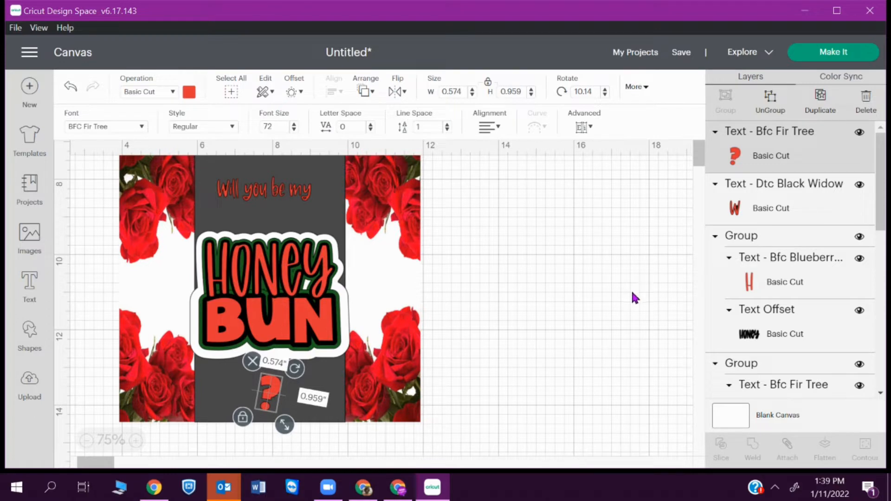
left_click_drag(294, 195, 293, 200)
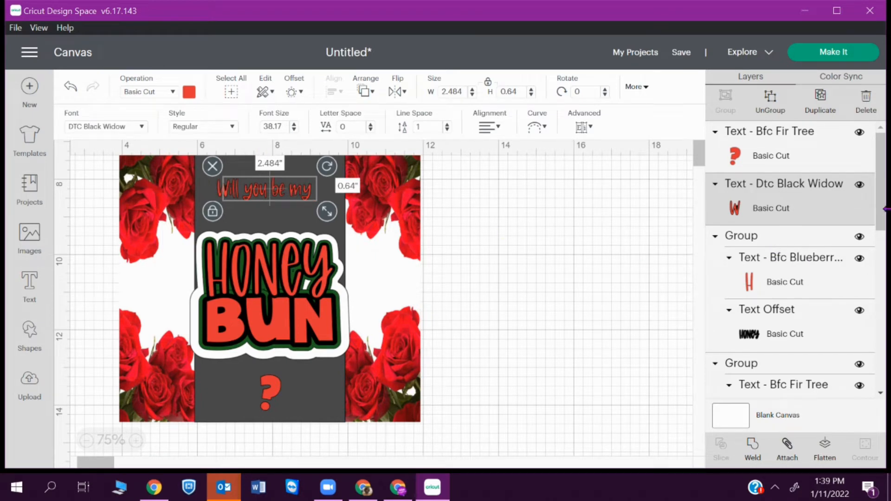
- Center 'Will you be my' horizontally on the grey panel
left_click_drag(884, 177, 884, 324)
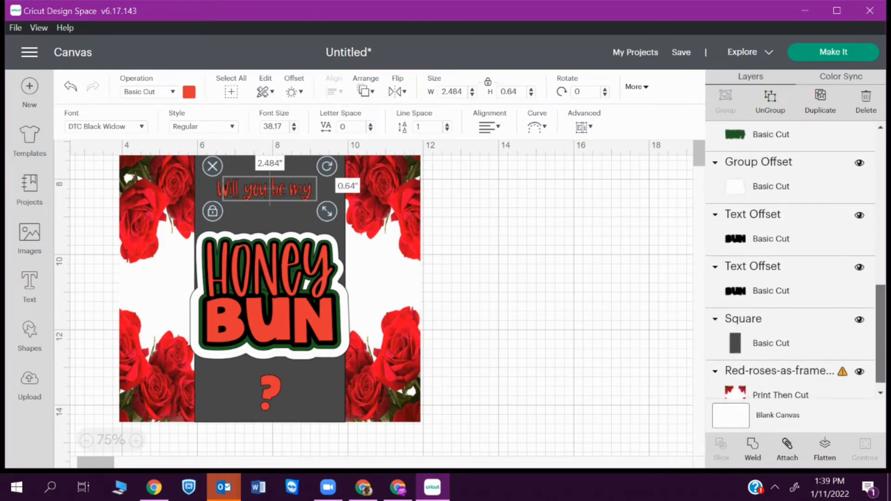
left_click(805, 333)
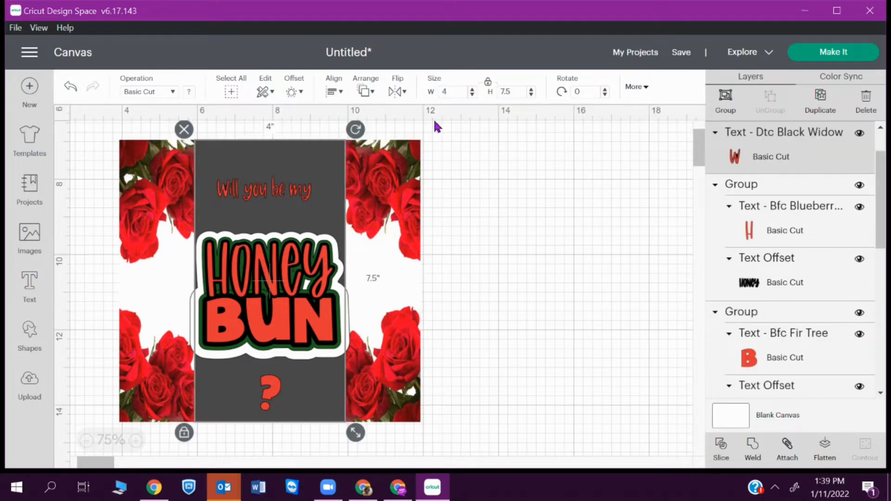
left_click(334, 91)
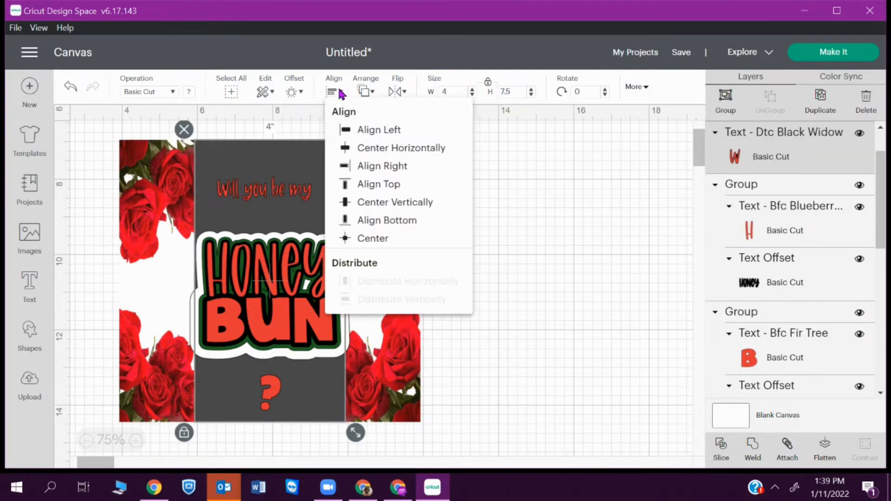
left_click(454, 151)
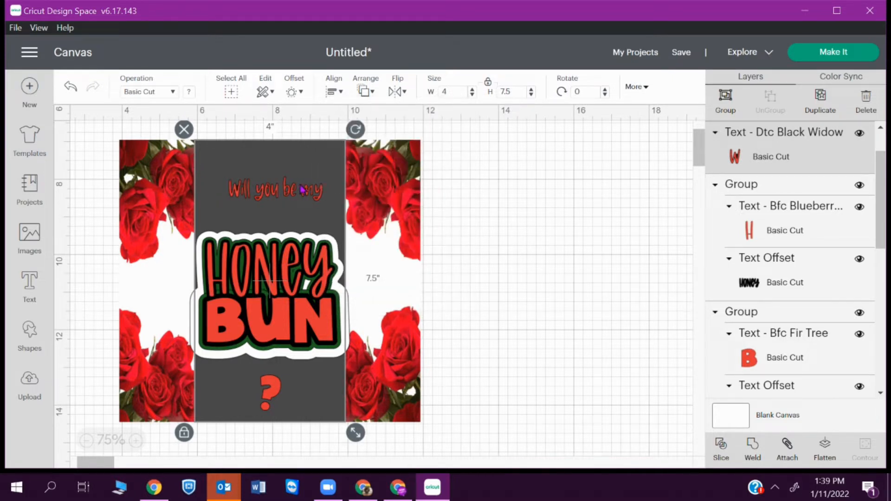
- Nudge 'Will you be my' slightly left, then select the HONEY BUN group
left_click(554, 218)
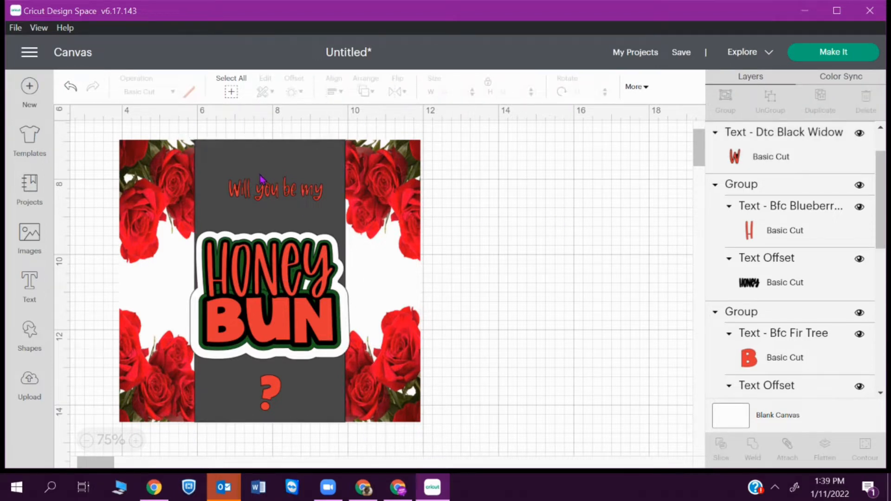
left_click(266, 194)
left_click_drag(310, 192, 293, 197)
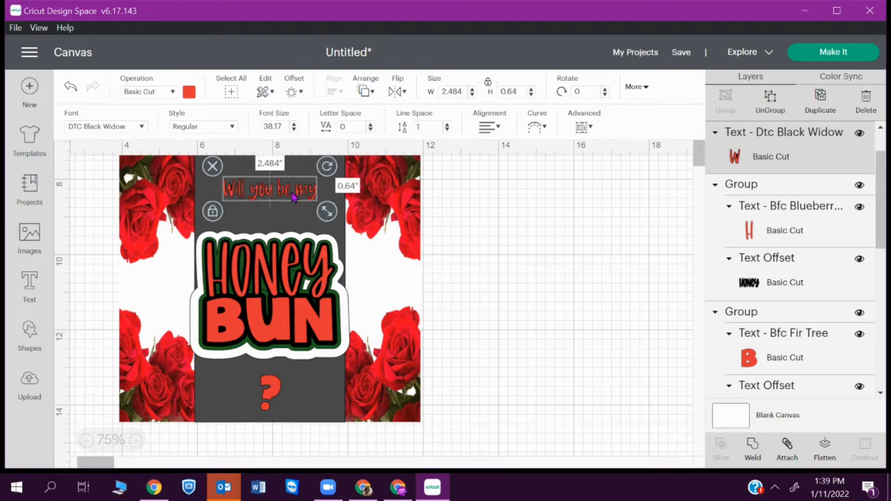
left_click(553, 260)
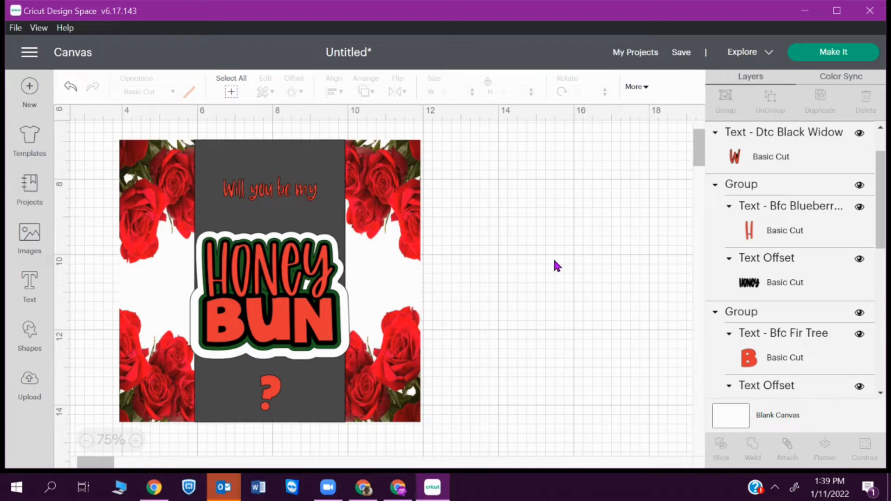
left_click(248, 276)
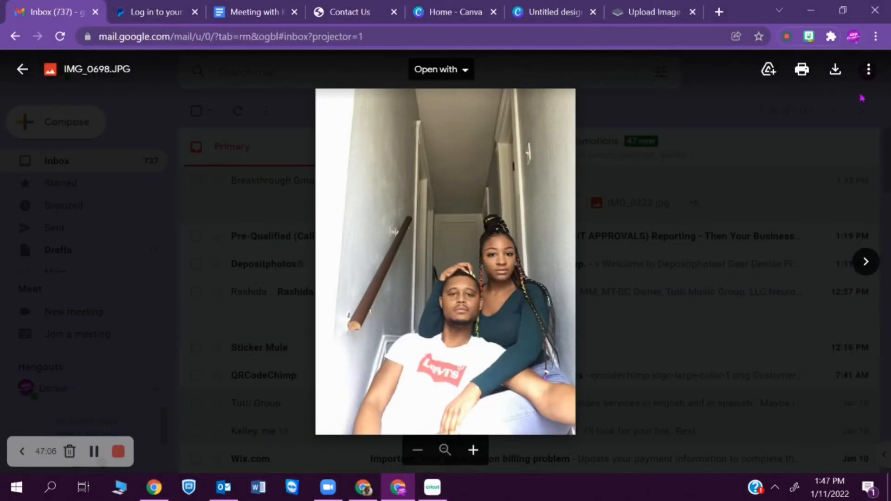
- Download the first attached photos, allowing Gmail to save multiple files
left_click(835, 69)
left_click(868, 228)
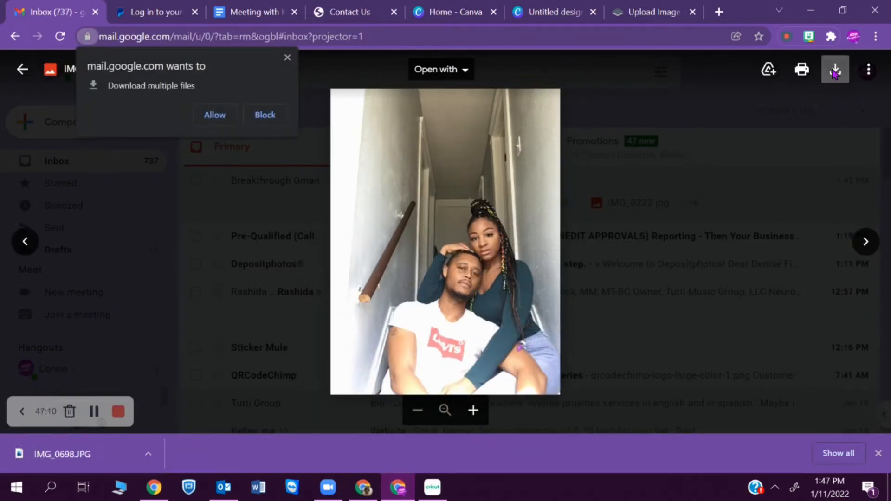
left_click(214, 115)
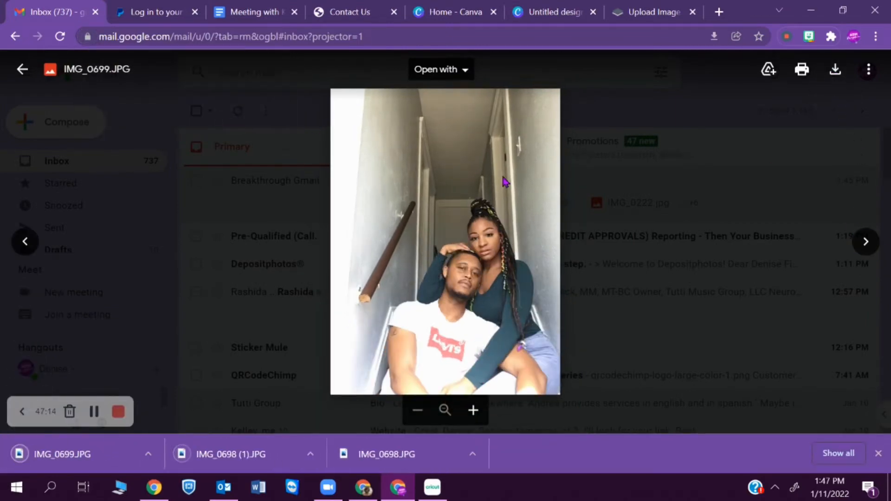
left_click(866, 241)
left_click(835, 69)
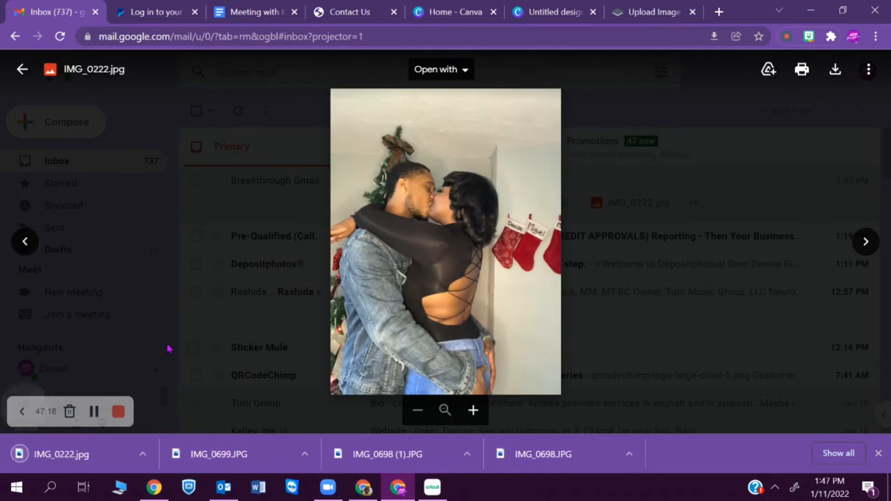
left_click(866, 241)
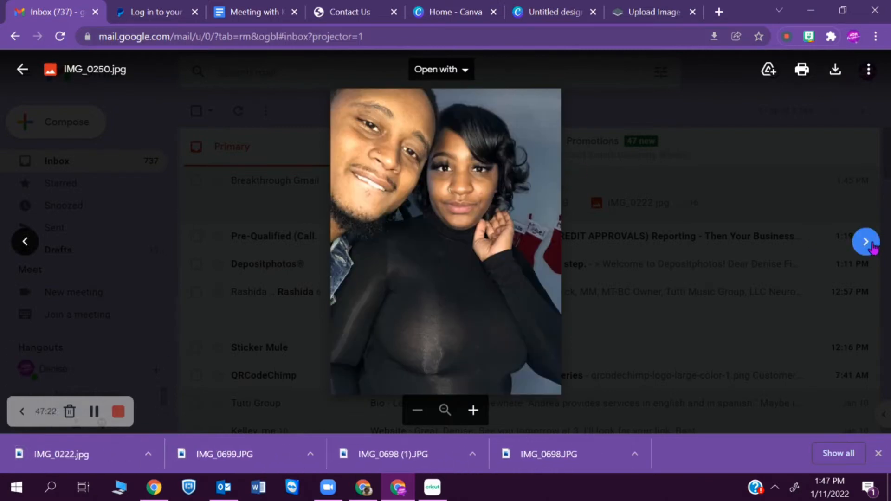
left_click(836, 70)
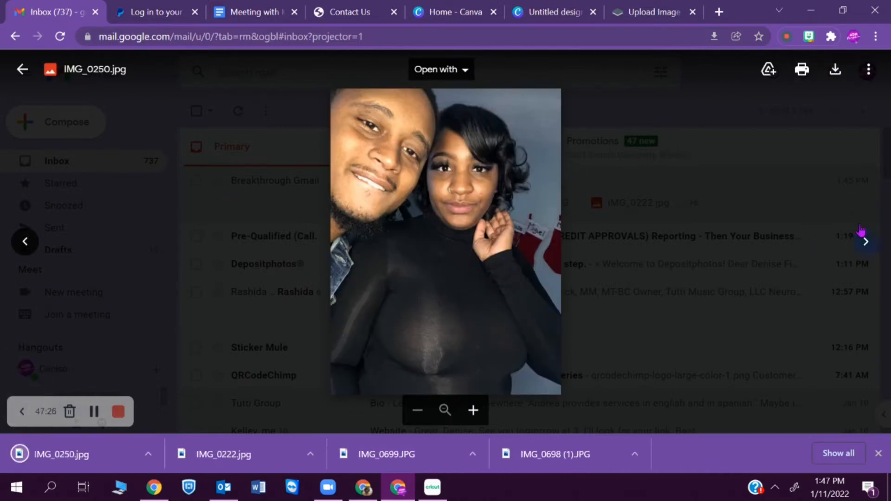
left_click(863, 240)
- Download the IMG_0274, IMG_0596, ED86AA56 and IMG_1434 photos, then close the viewer
left_click(835, 69)
left_click(865, 244)
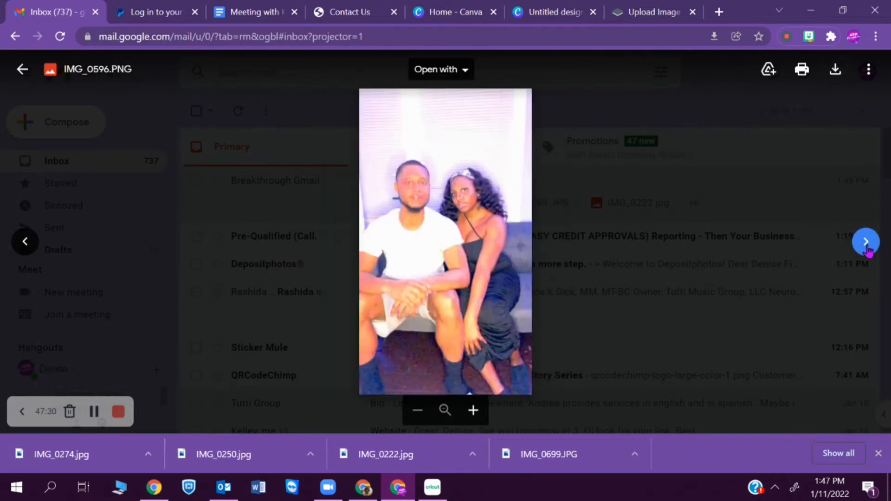
left_click(834, 70)
left_click(865, 241)
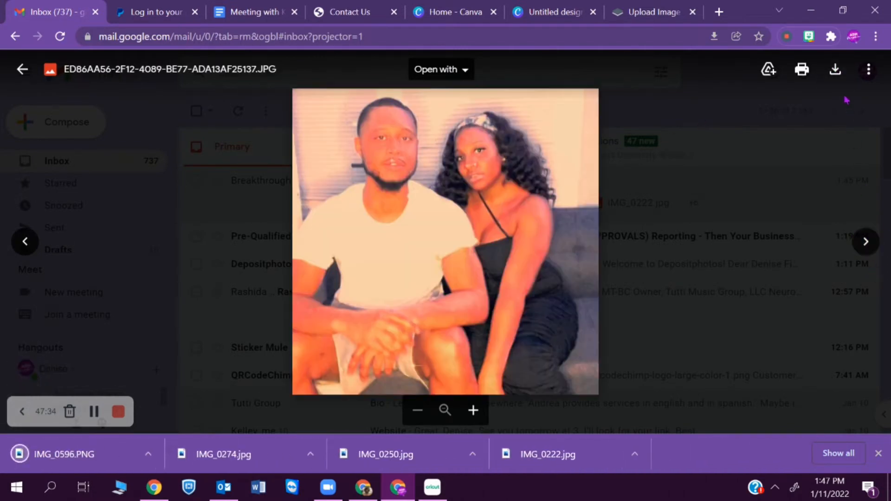
left_click(835, 69)
left_click(864, 241)
left_click(864, 241)
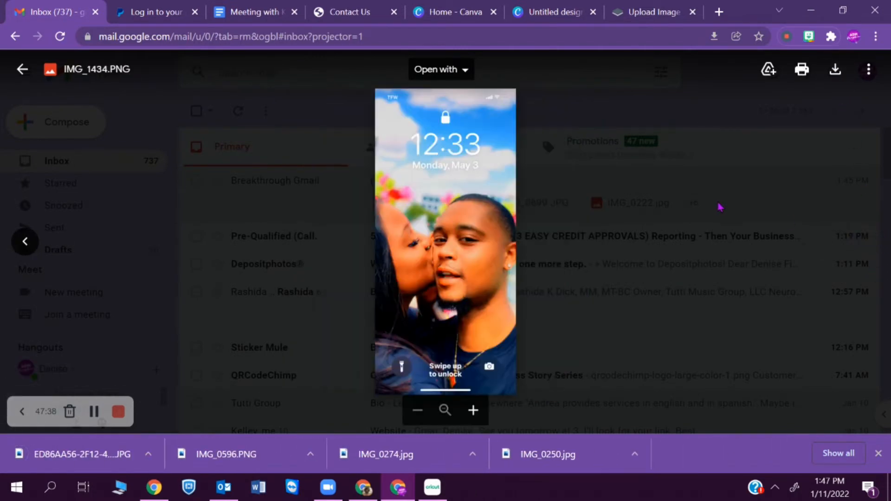
left_click(835, 69)
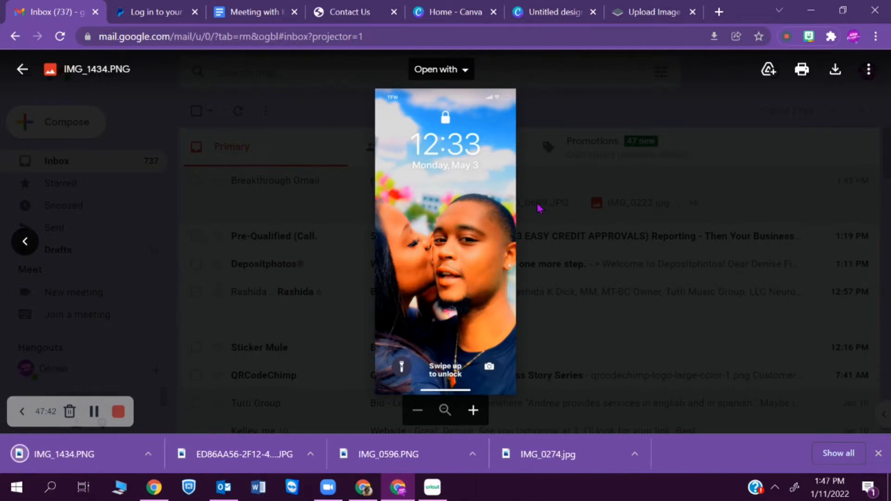
key("Escape")
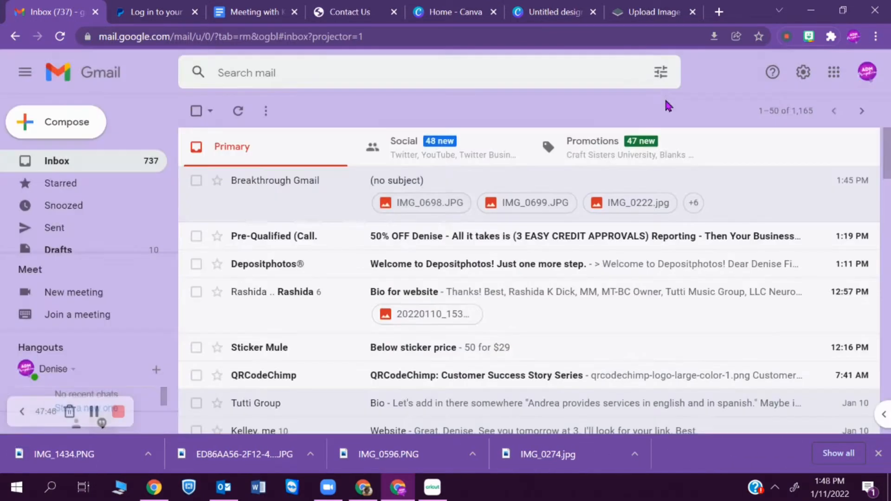
- Remove the background from IMG_1434 in remove.bg and download the cut-out
left_click(645, 18)
left_click(453, 383)
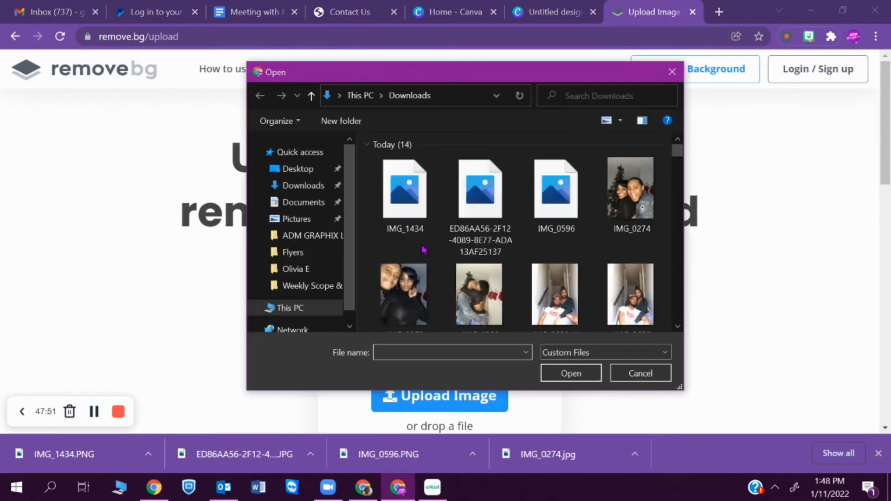
left_click(404, 190)
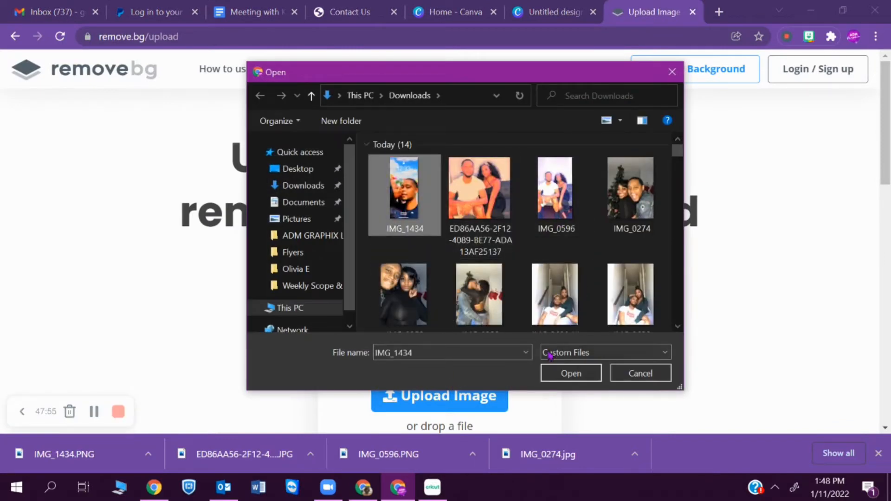
left_click(556, 373)
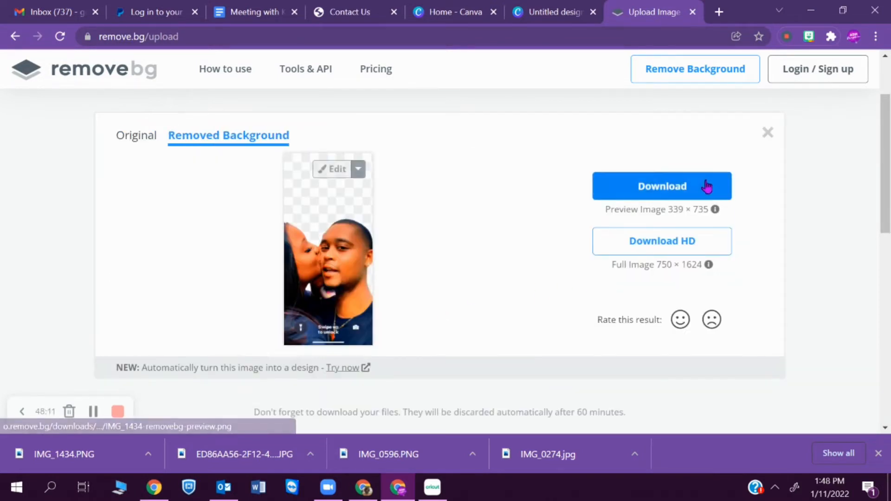
left_click(661, 195)
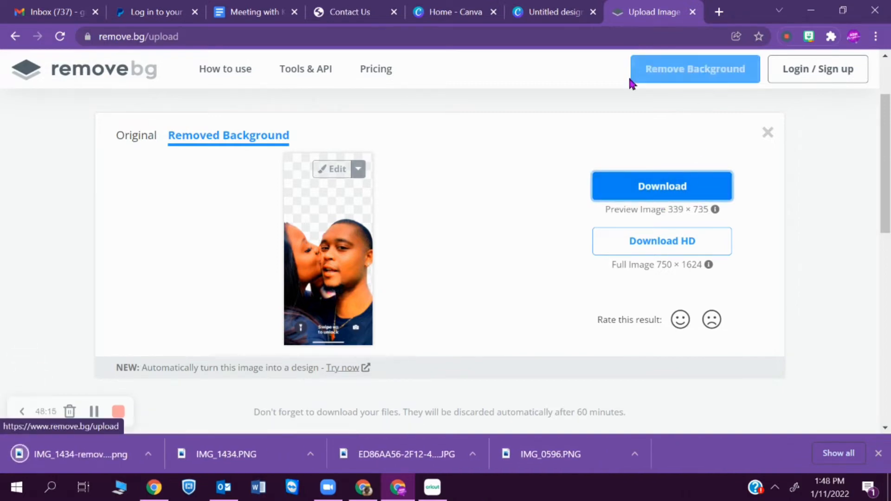
- Remove the background from IMG_0698 in remove.bg and download the cut-out PNG
scroll(819, 207, "up", 2)
left_click(458, 135)
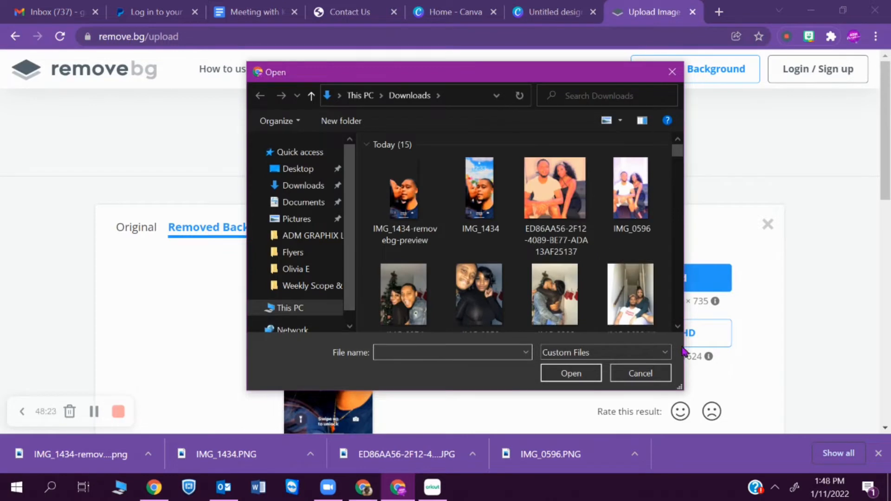
scroll(675, 331, "down", 3)
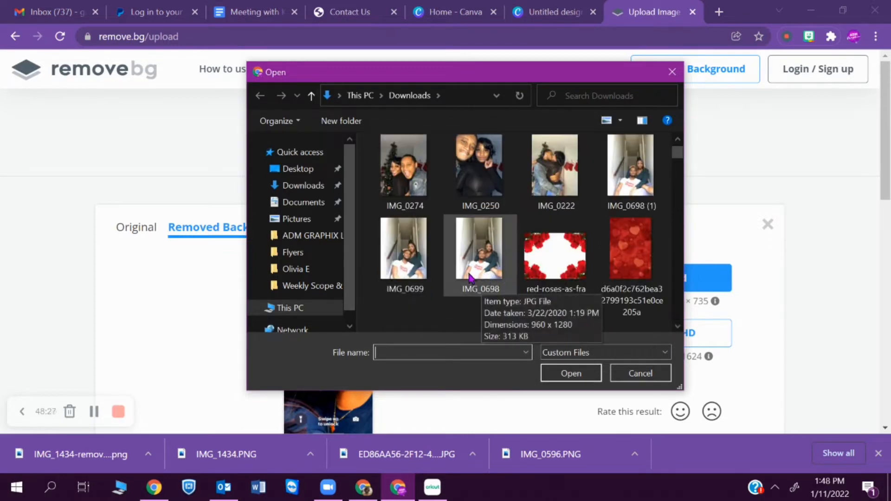
left_click(477, 264)
left_click(562, 373)
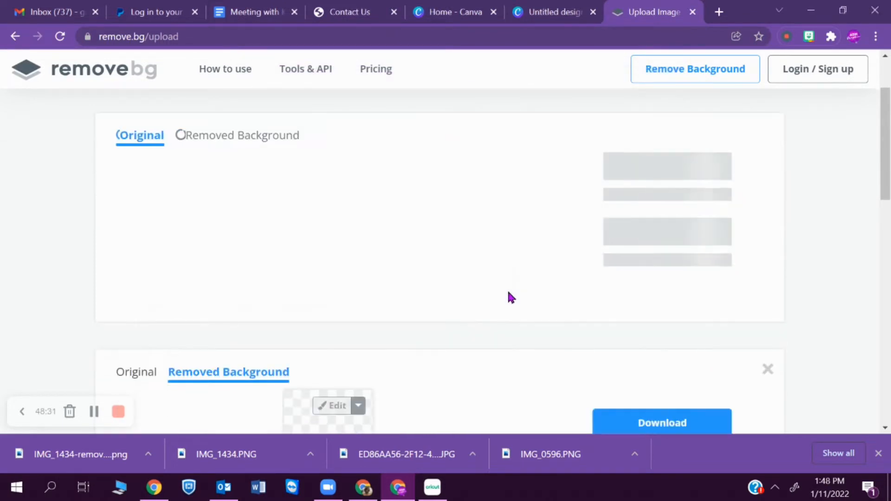
left_click(680, 197)
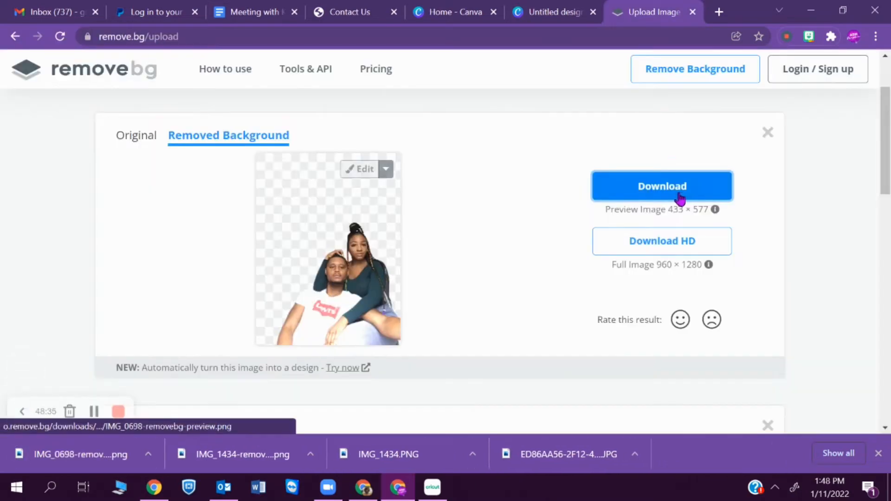
left_click(432, 487)
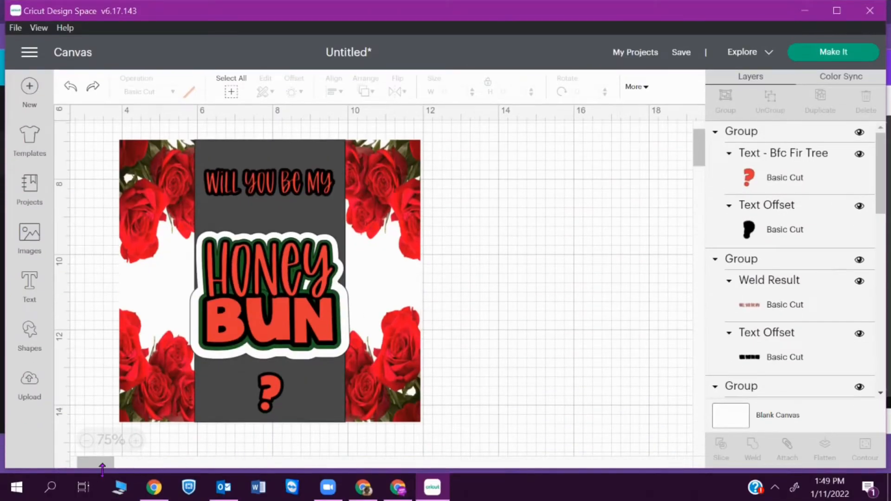
- Start a new image upload and choose the IMG_0698-removebg-preview file
left_click(36, 393)
left_click(273, 270)
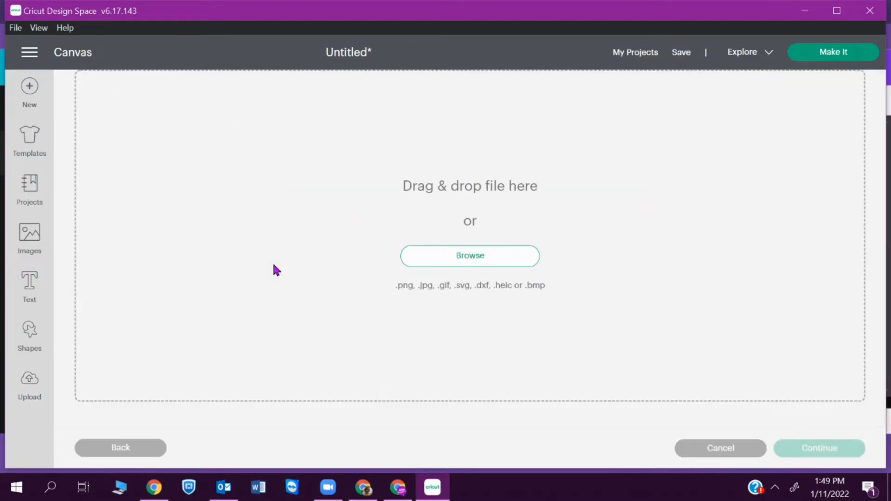
left_click(430, 265)
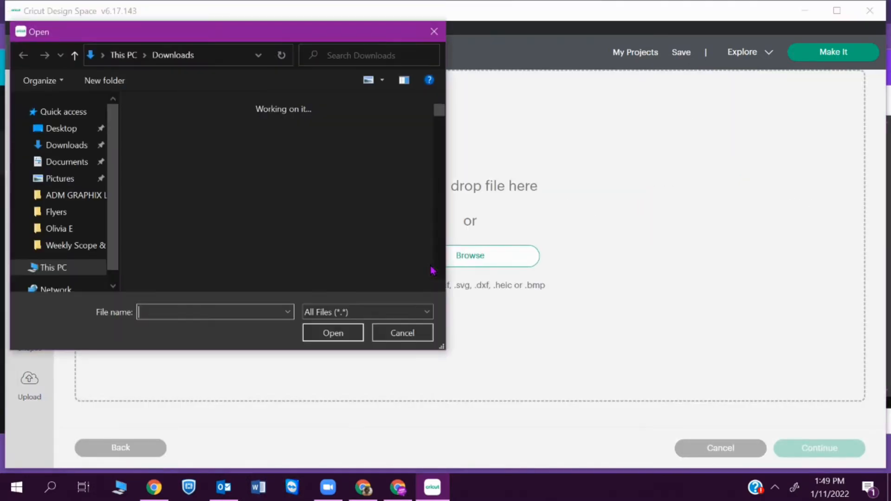
left_click(163, 166)
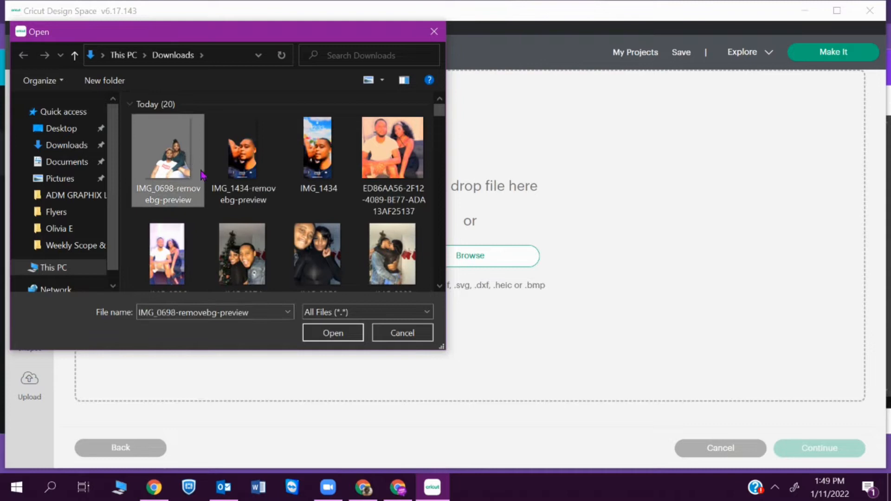
left_click(226, 178)
left_click(167, 157)
left_click(332, 332)
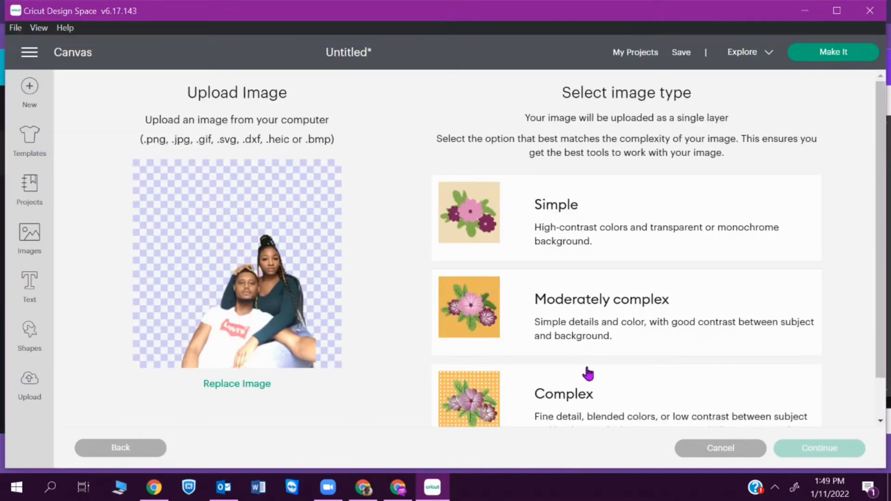
- Upload the photo as a Complex Print Then Cut image and add it to the canvas
left_click(619, 397)
left_click(835, 453)
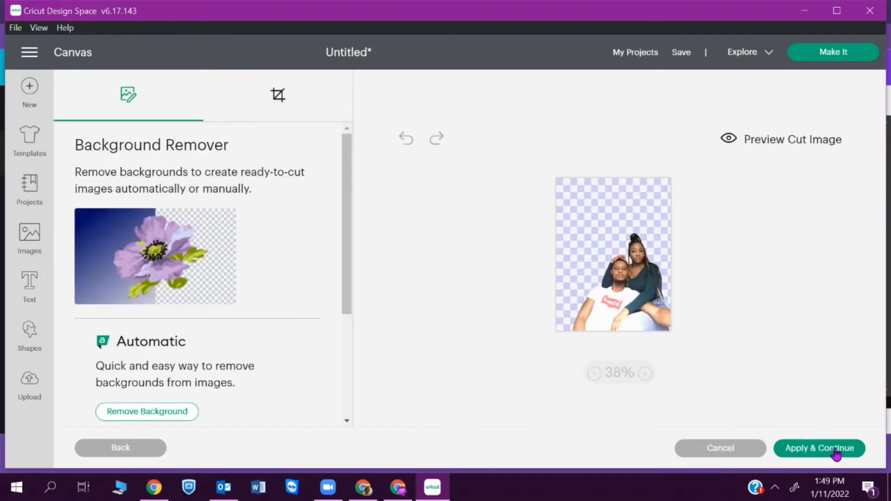
left_click(831, 452)
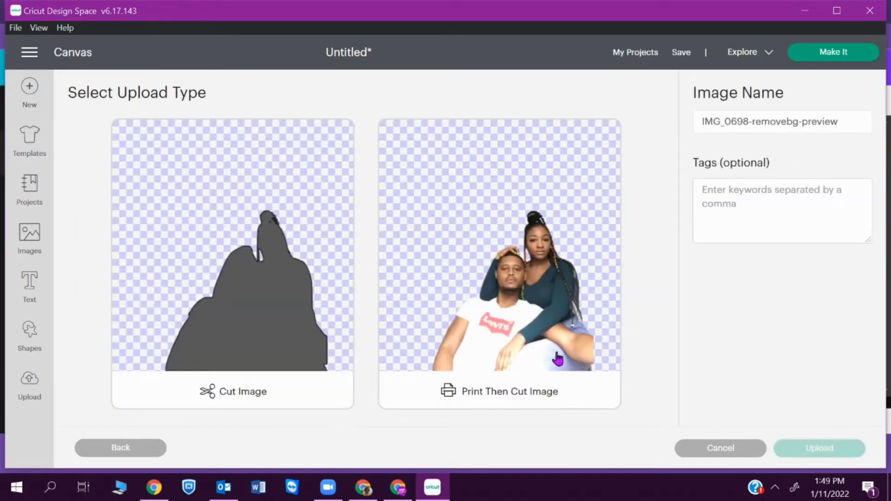
left_click(809, 446)
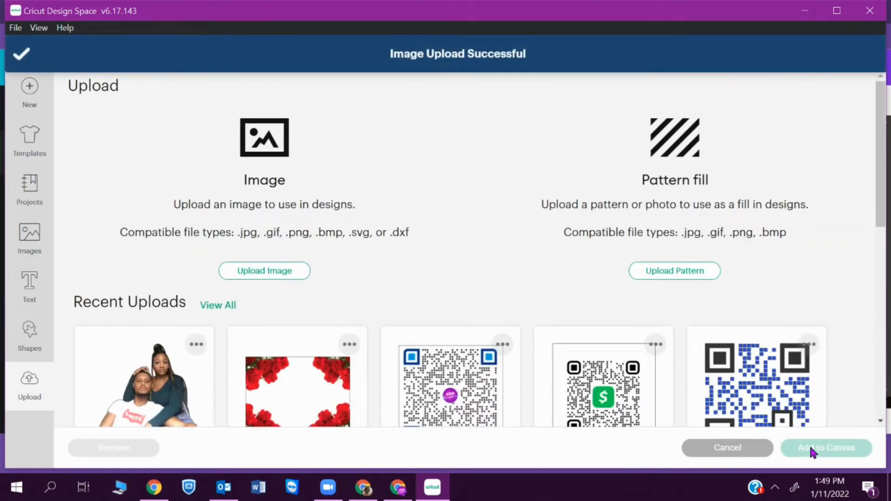
left_click(111, 376)
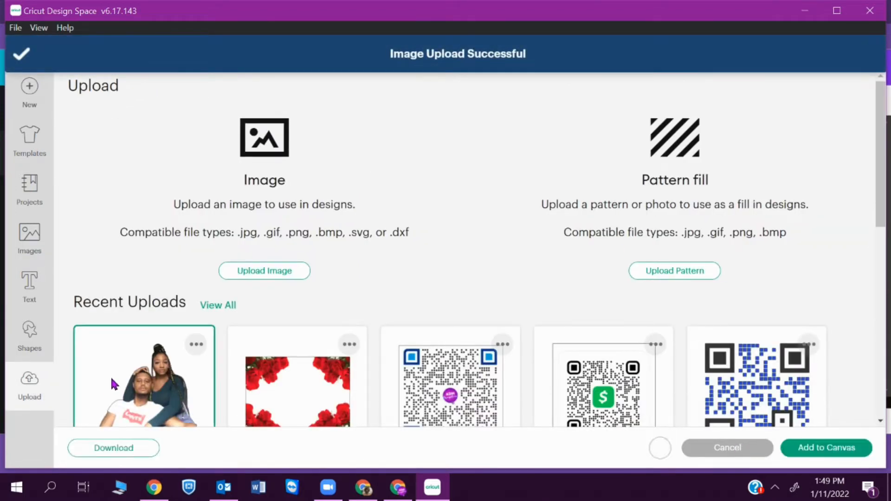
left_click(809, 448)
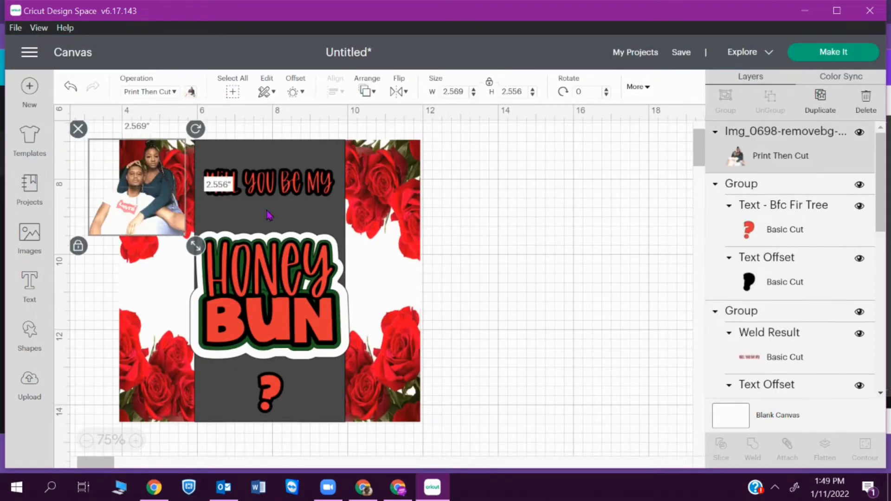
- Move the couple photo to the card's lower middle and enlarge it to 2.94 in
left_click_drag(140, 195, 302, 383)
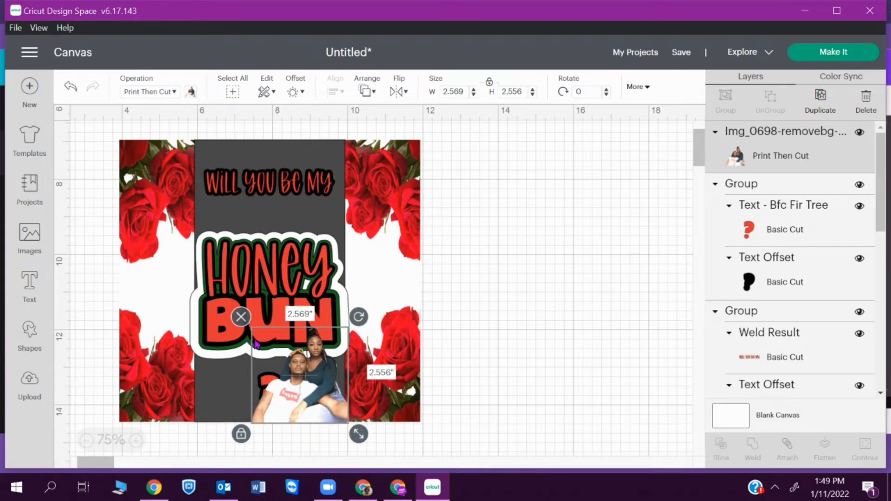
left_click_drag(358, 433, 372, 448)
mouse_move(344, 408)
left_mouse_down()
mouse_move(338, 383)
mouse_move(330, 396)
left_mouse_up()
left_click(513, 414)
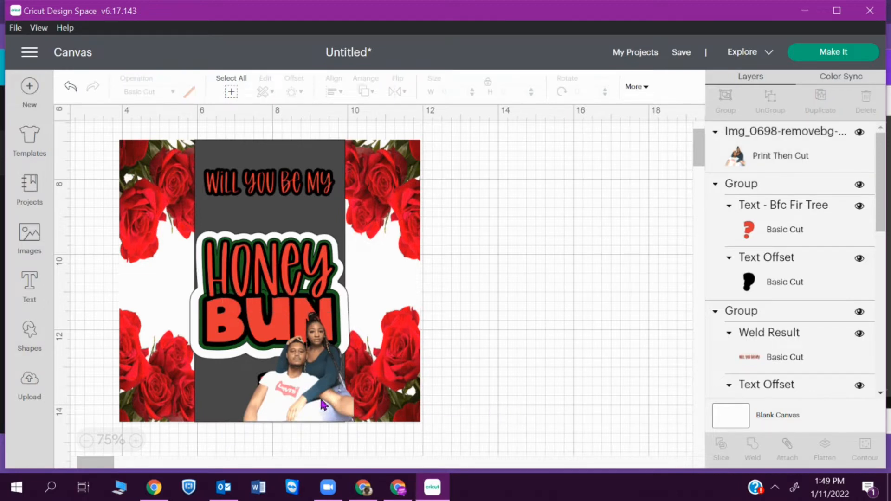
- Send the couple photo backward so the red question mark sits in front
left_click_drag(323, 405, 324, 406)
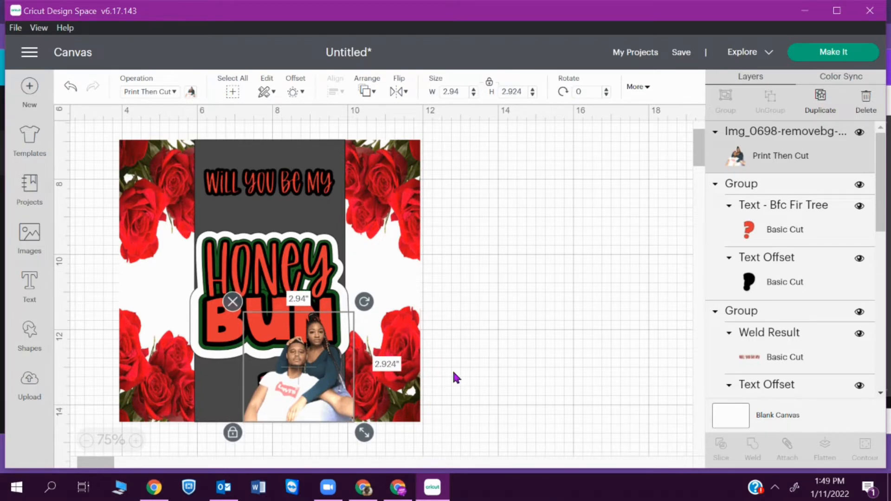
left_click(514, 363)
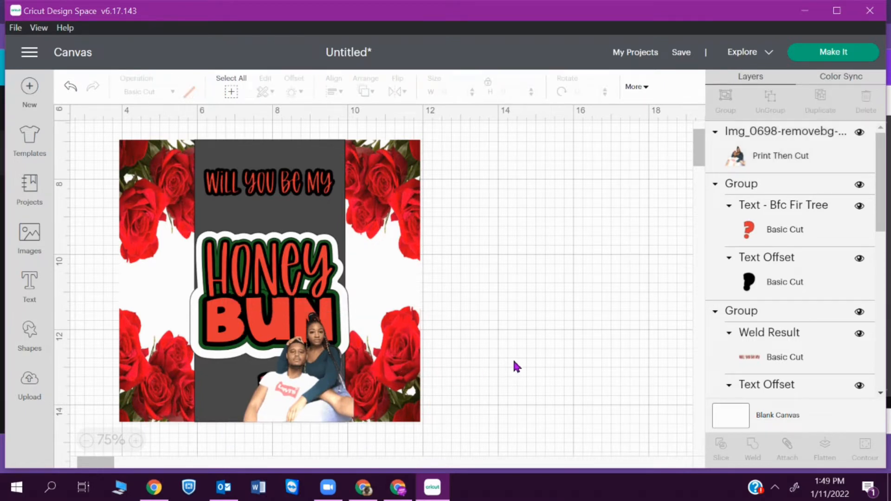
left_click(263, 392)
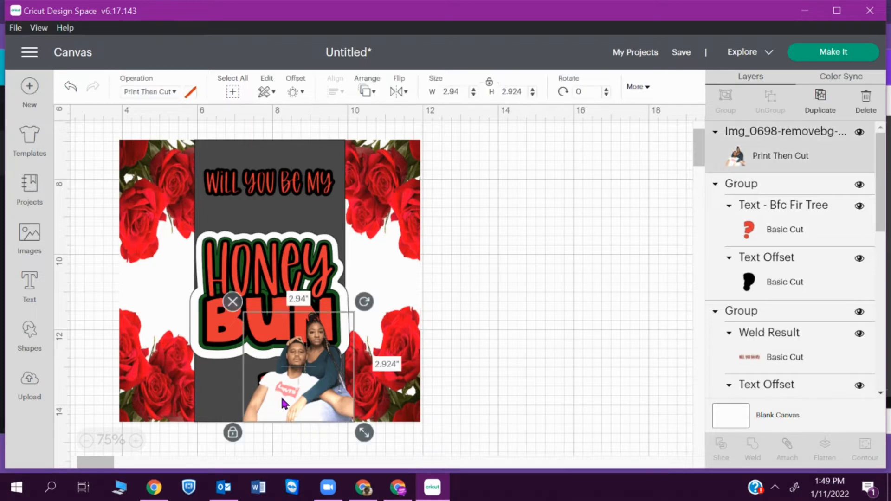
key("ctrl+bracketleft")
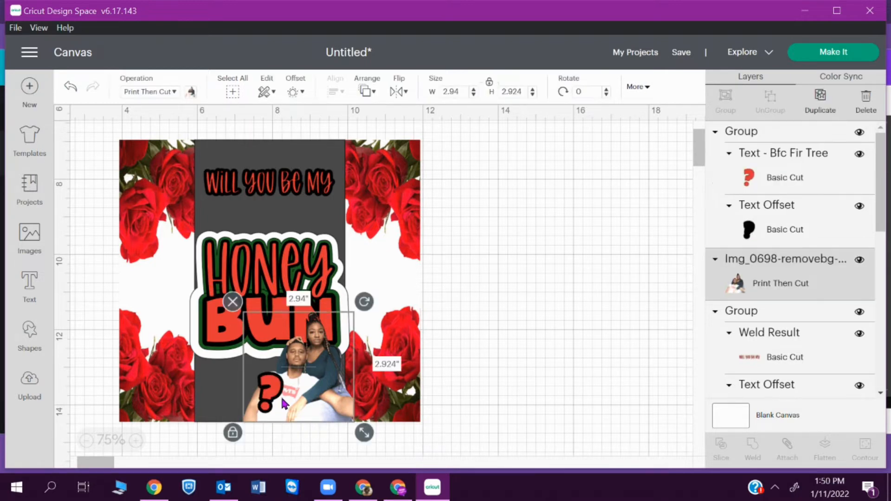
- Add a thin offset outline around the couple photo
left_click(571, 341)
left_click(320, 378)
left_click(294, 92)
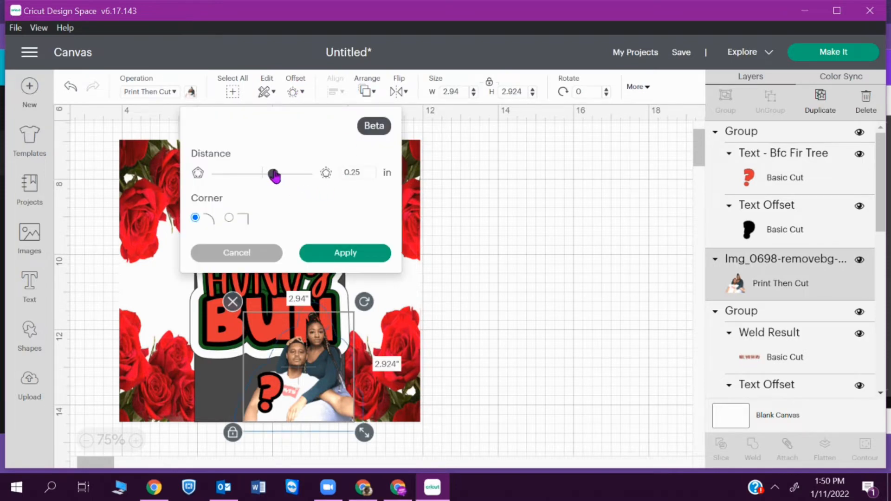
mouse_move(274, 175)
left_mouse_down()
mouse_move(258, 176)
mouse_move(266, 175)
left_mouse_up()
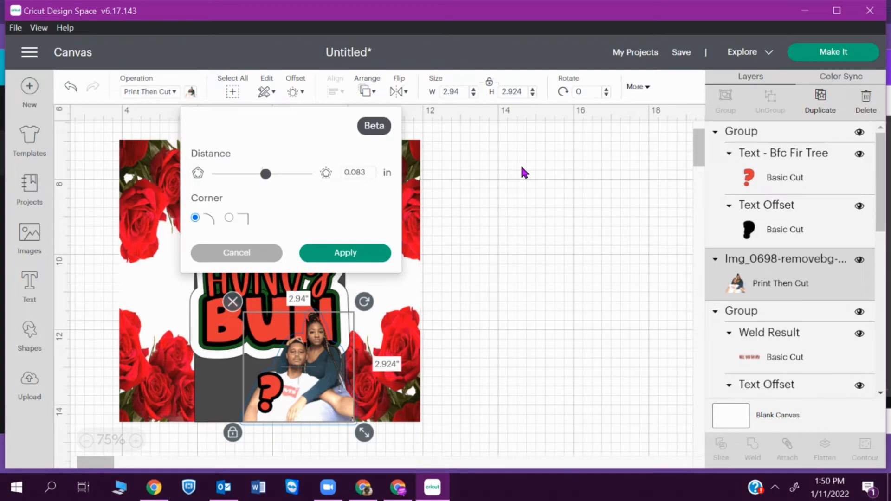
left_click(360, 251)
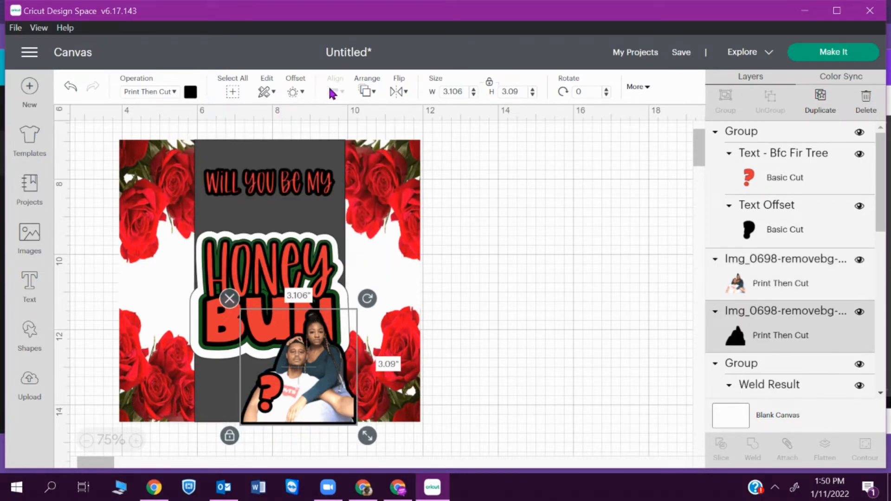
left_click(292, 92)
left_click(544, 186)
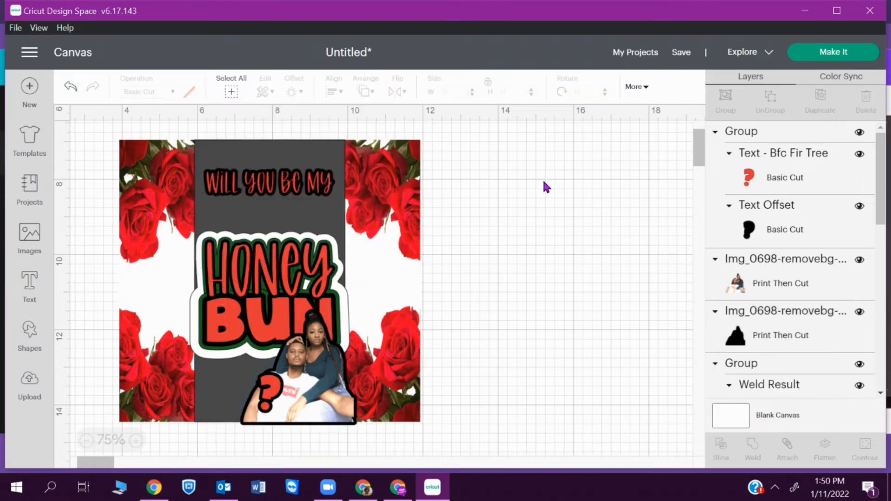
- Change the photo's offset outline layer to white in the Print colour palette
left_click(820, 344)
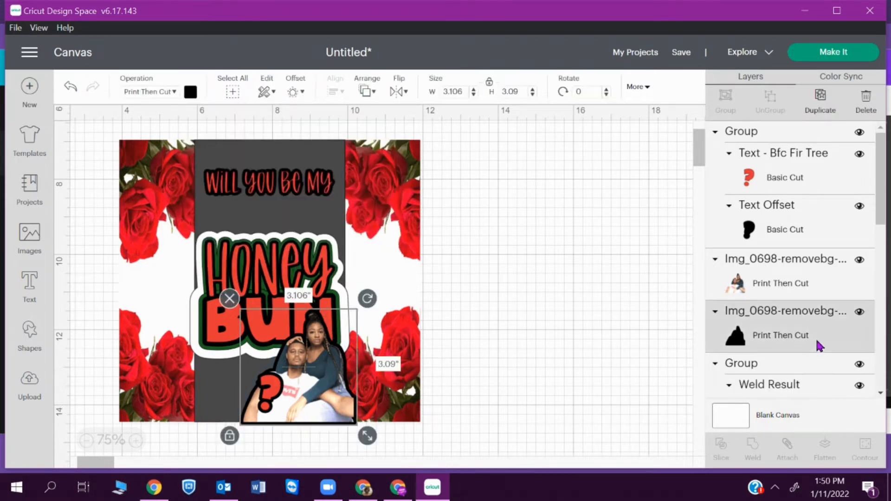
left_click(191, 93)
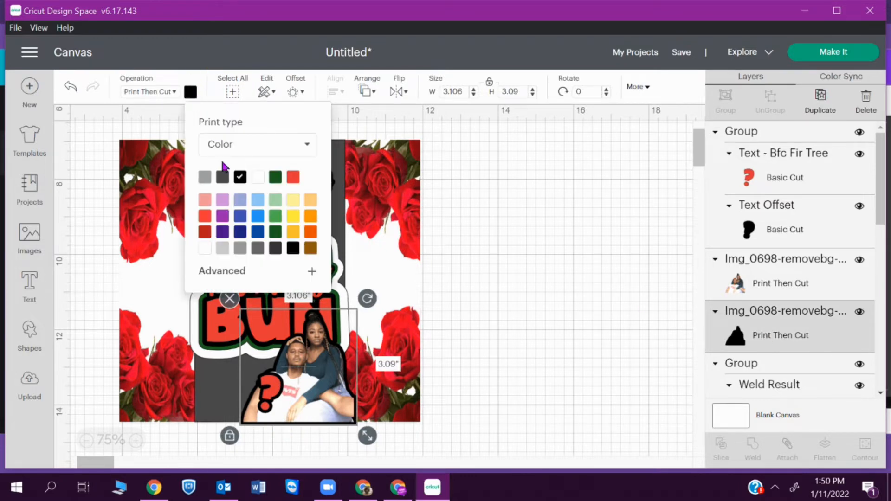
left_click(258, 178)
left_click(609, 245)
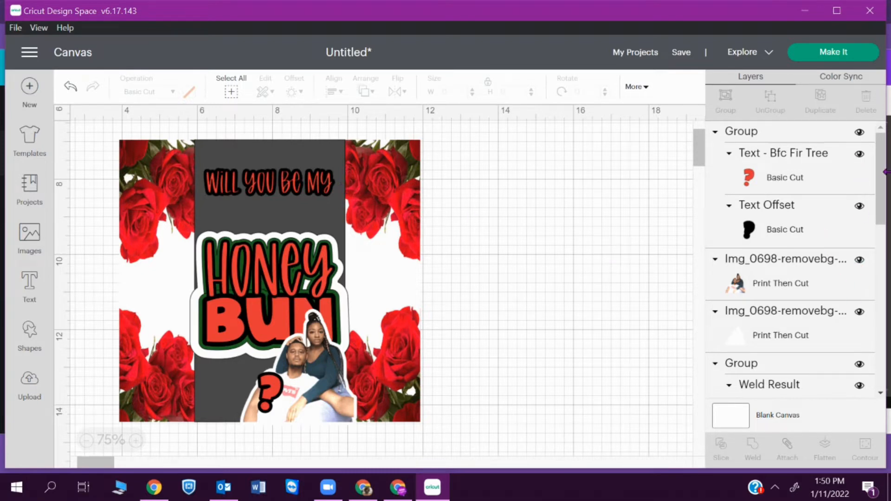
- Hide and re-show the dark grey Square layer, then select the Square
scroll(887, 174, "down", 15)
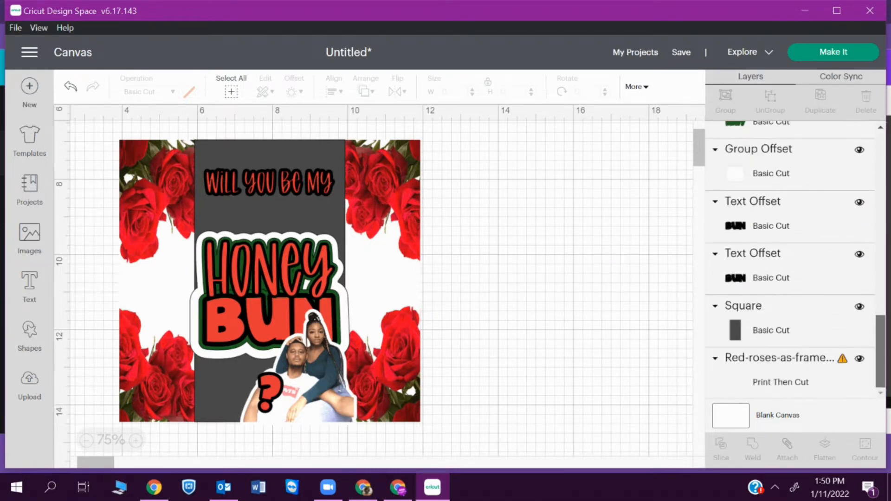
scroll(887, 371, "down", 3)
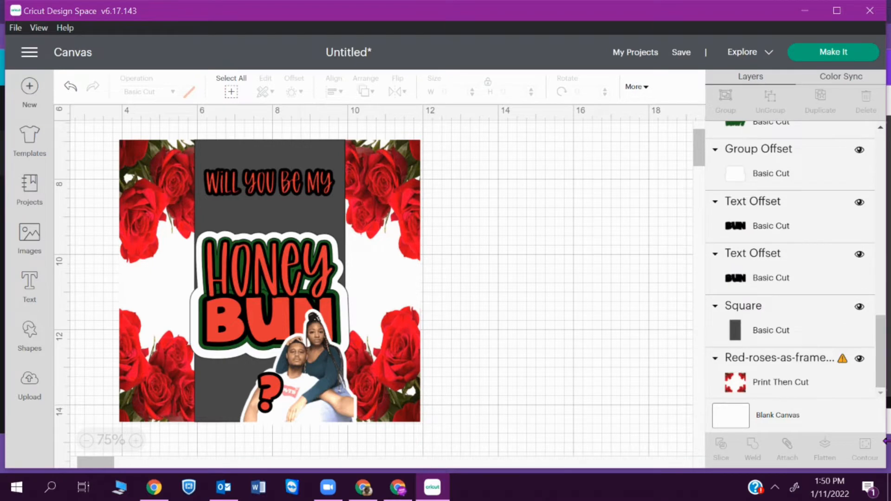
left_click(859, 307)
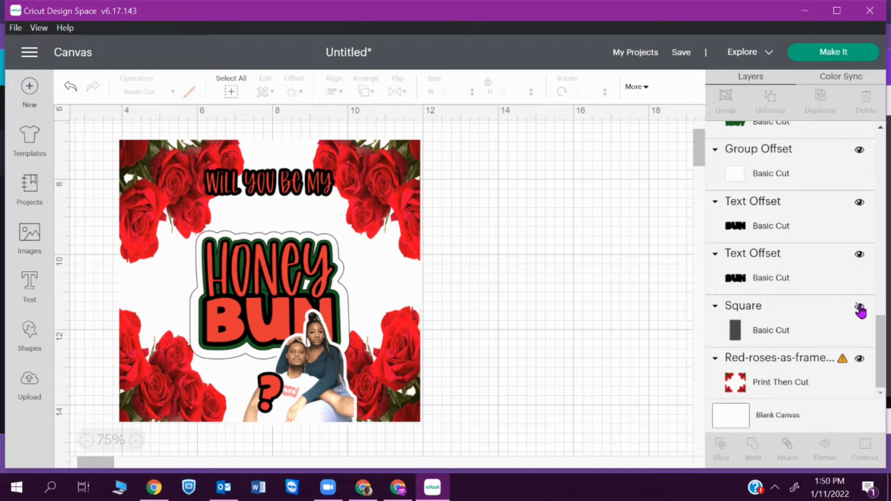
left_click(859, 307)
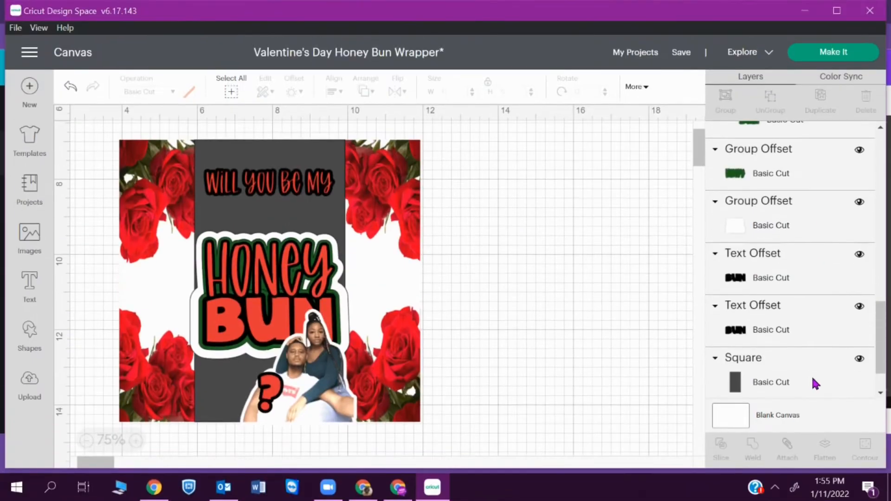
left_click(812, 380)
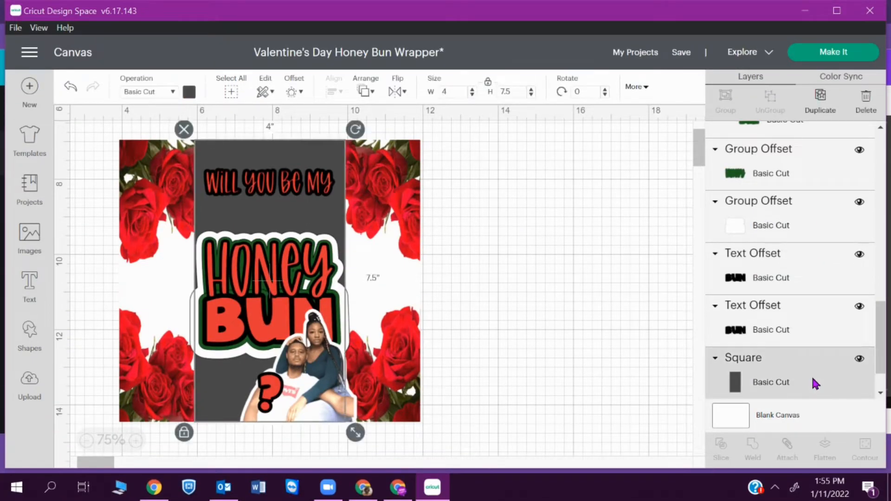
- Delete the Square and add an unlocked Oval sized 3.619 × 6.317 in
key("Delete")
left_click(29, 336)
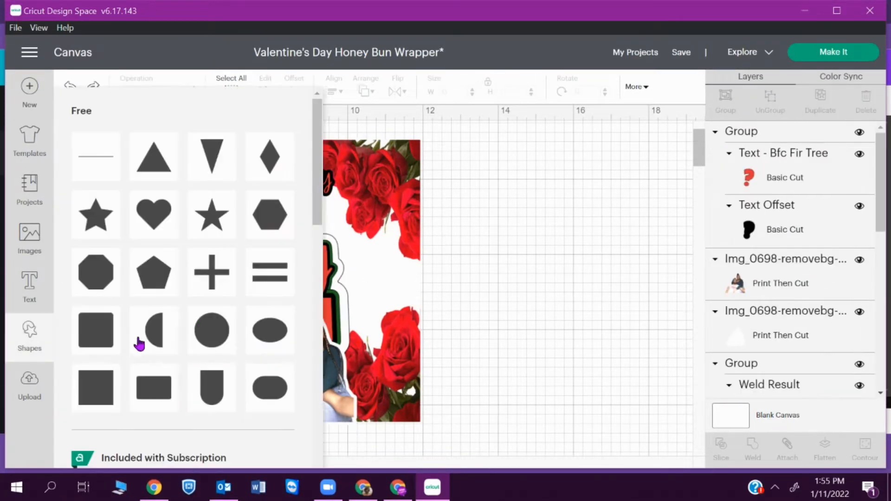
left_click(297, 285)
left_click_drag(193, 216, 234, 384)
left_click(488, 81)
left_click_drag(177, 312, 265, 290)
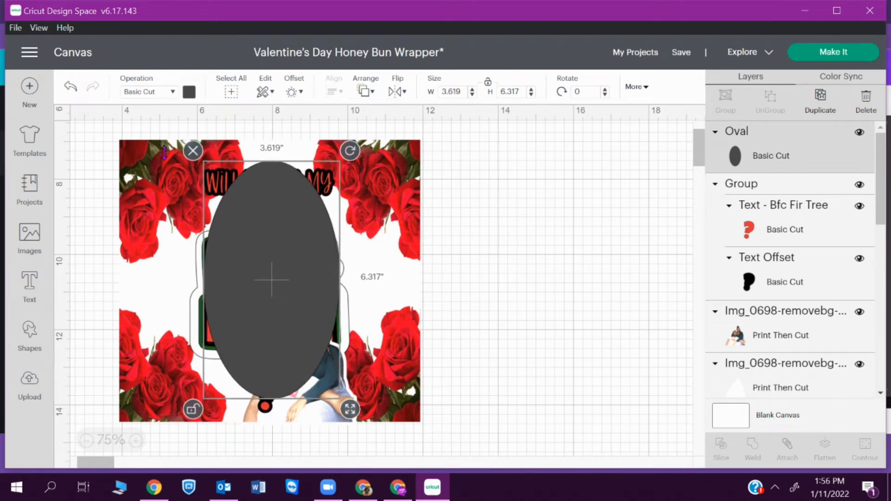
left_click_drag(98, 121, 160, 157)
left_click(299, 249)
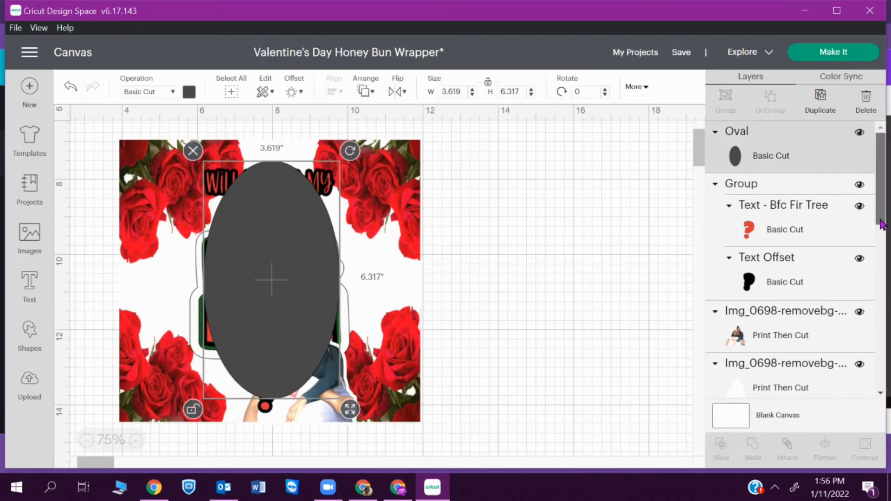
- Center the oval horizontally on the rose frame
scroll(788, 372, "down", 10)
left_click(783, 390)
scroll(784, 372, "up", 10)
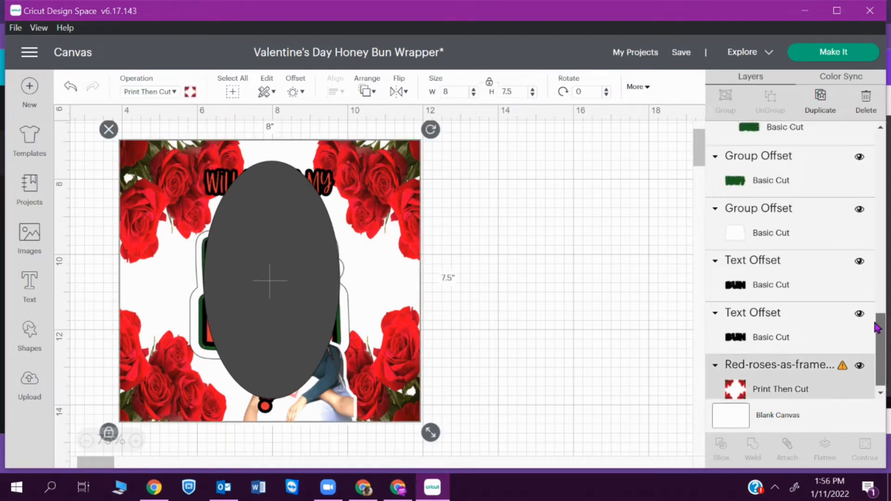
left_click(770, 153)
left_click(334, 91)
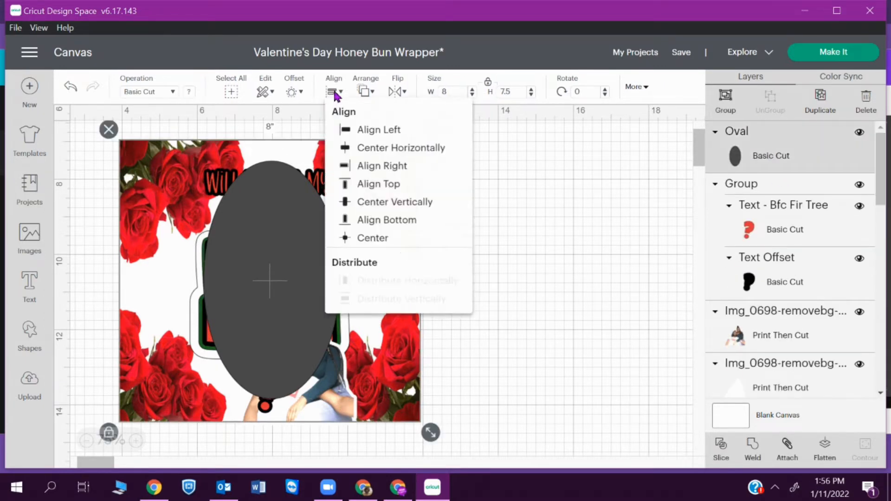
left_click(433, 148)
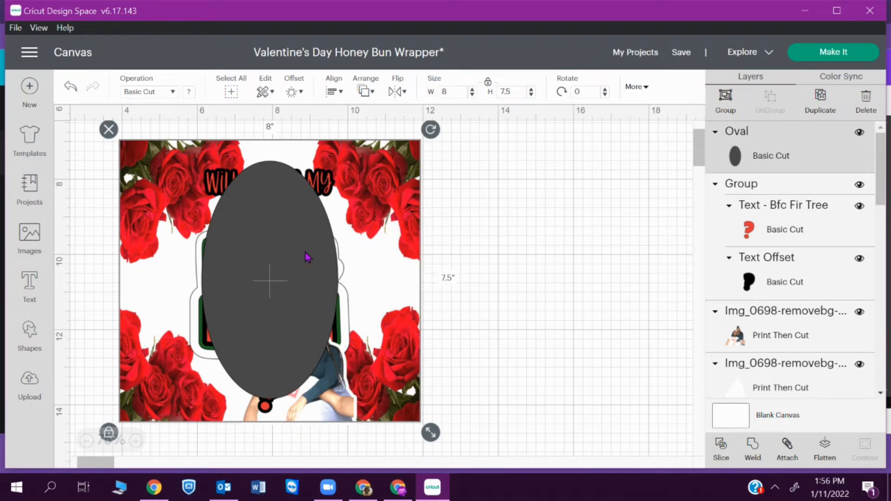
left_click(281, 223)
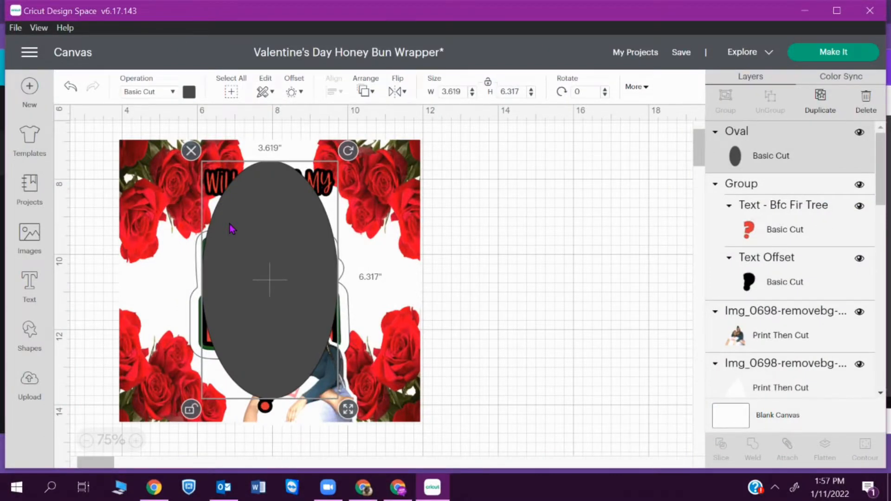
- Move the Oval layer above Red-roses-as-frame, shorten it to 5.595 in, and select it with the roses
left_click_drag(821, 156, 784, 339)
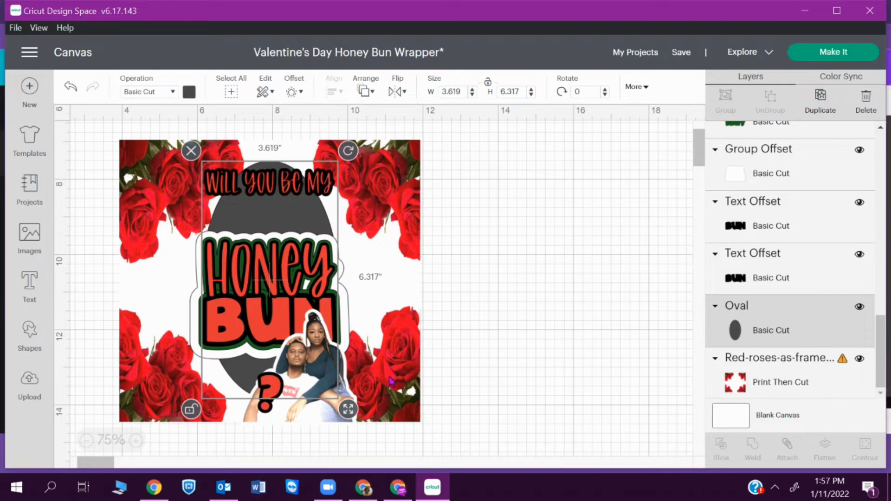
left_click_drag(350, 414, 351, 389)
key("Down")
key("Down")
key("Down")
key("Down")
key("Down")
key("Down")
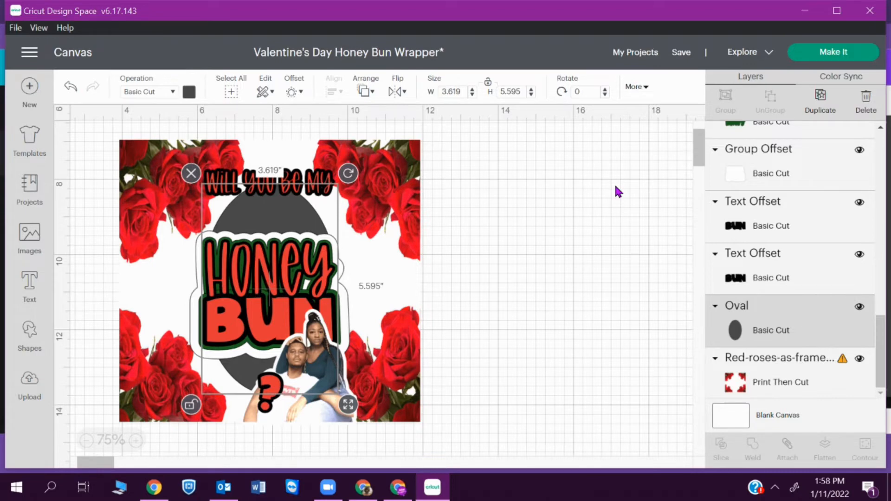
left_click(782, 321)
left_click(758, 383, "shift")
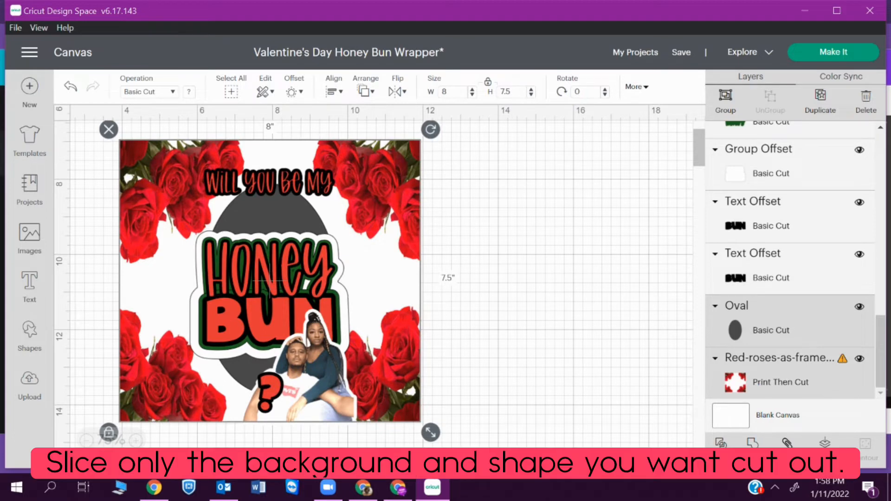
- Slice the oval out of the rose frame and delete the white and oval leftover pieces
left_click(721, 450)
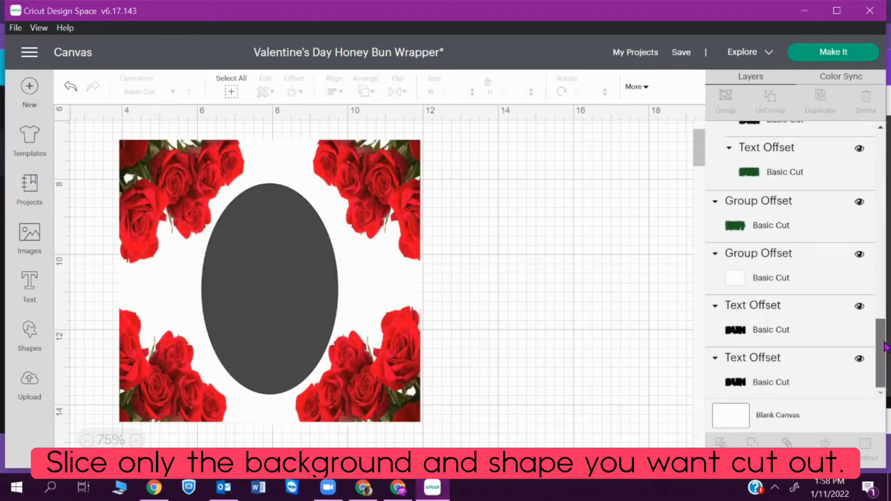
left_click_drag(885, 369, 887, 157)
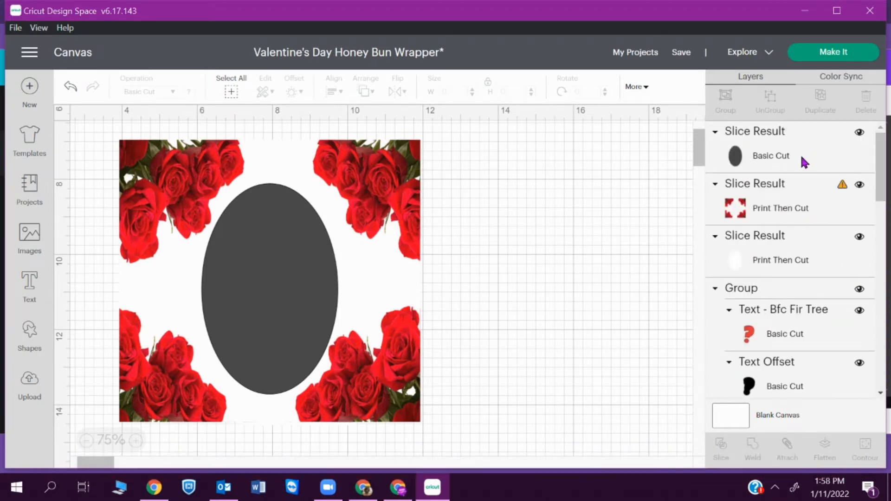
left_click(766, 260)
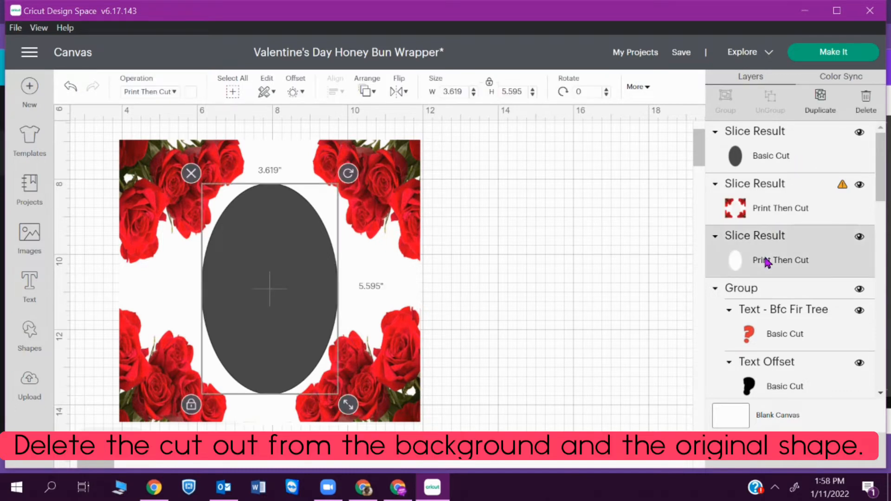
key("Delete")
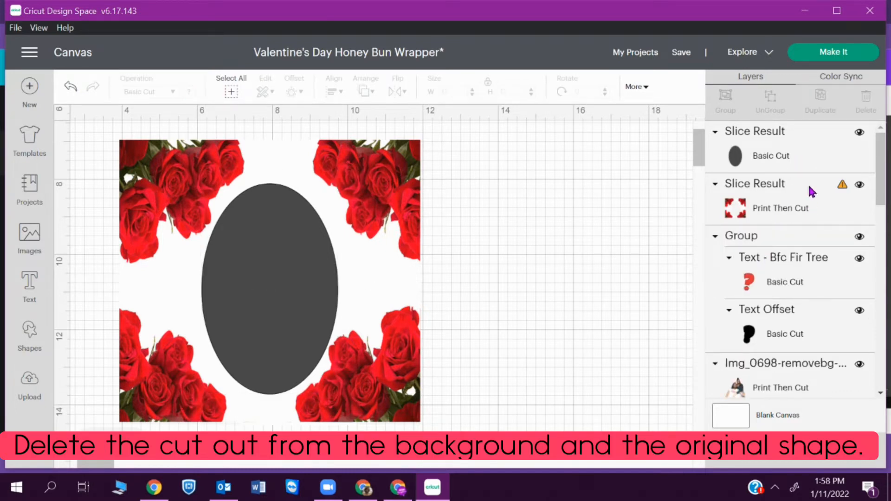
left_click(787, 156)
key("Delete")
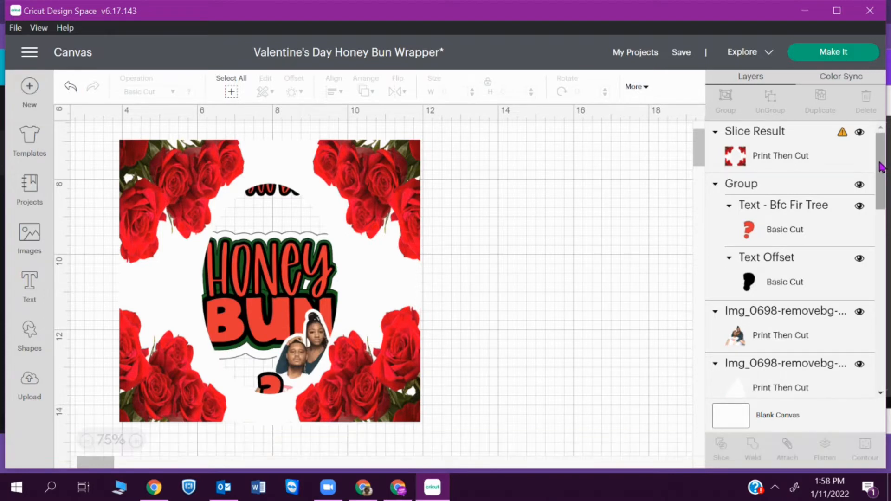
- Move the sliced rose frame backward behind the text and photo
left_click(841, 134)
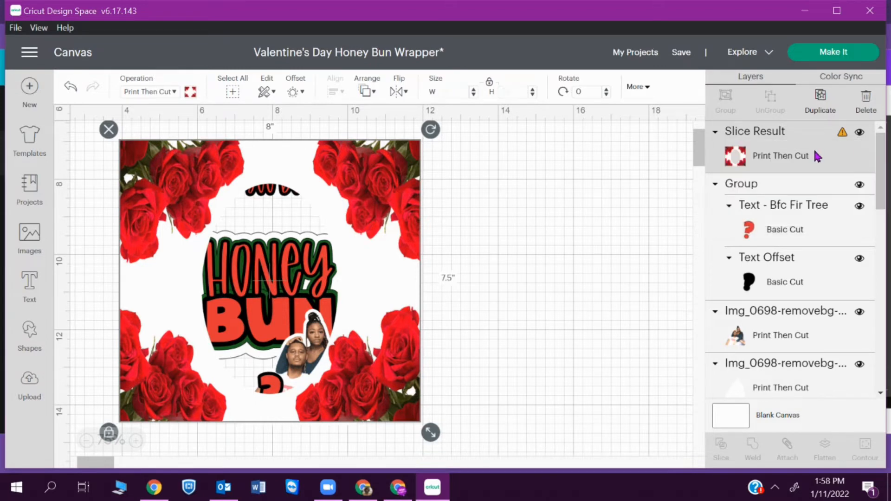
right_click(815, 153)
left_click(764, 334)
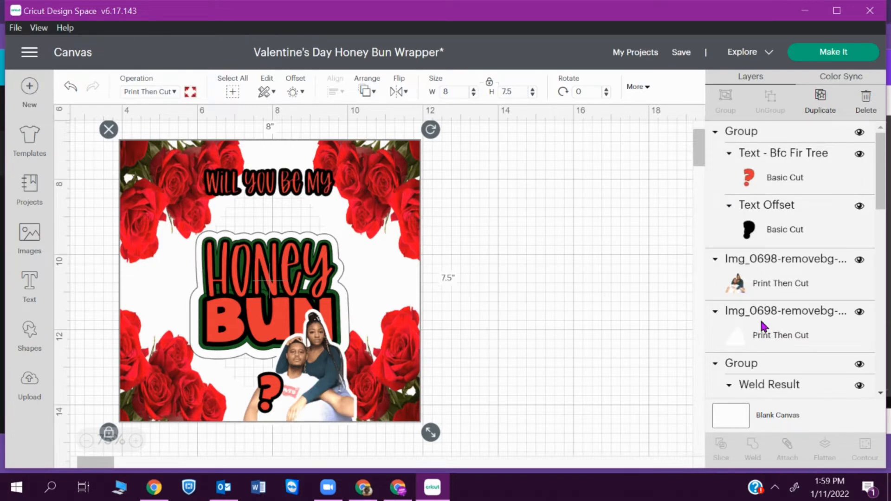
- Apply a 0.097 in offset around the rose frame, making it 8.194 × 7.694 in
left_click(293, 92)
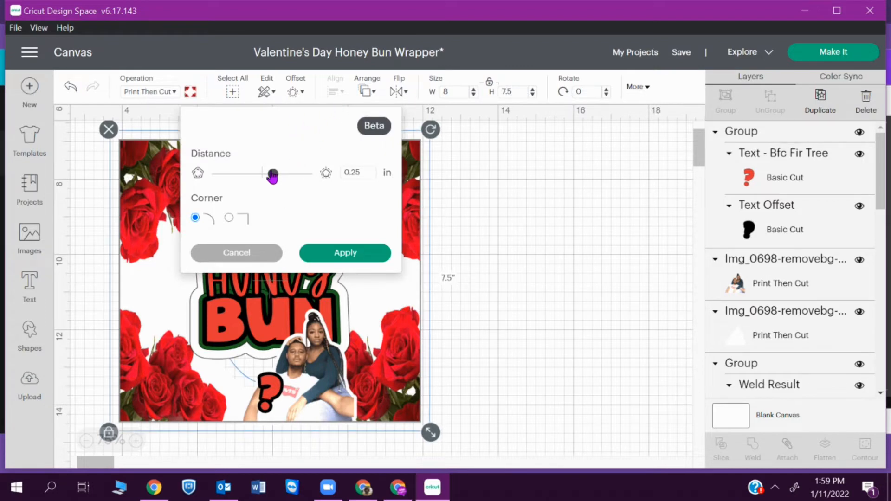
left_click_drag(271, 175, 266, 182)
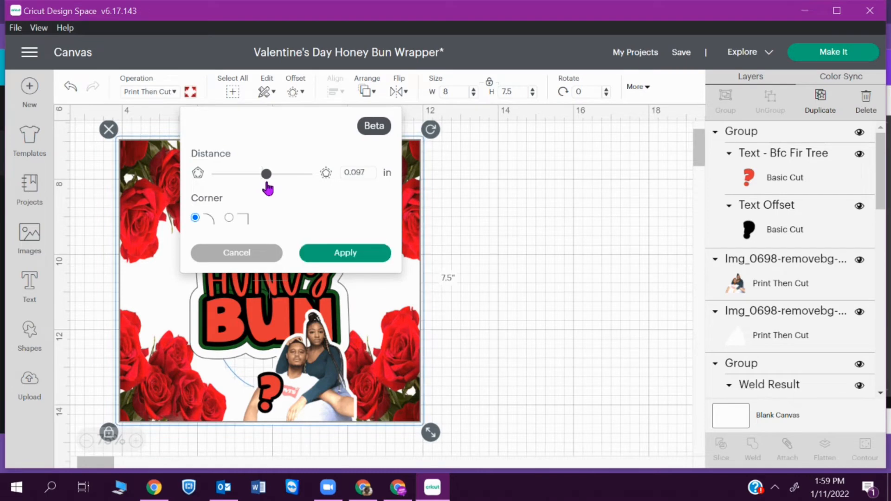
left_click(365, 260)
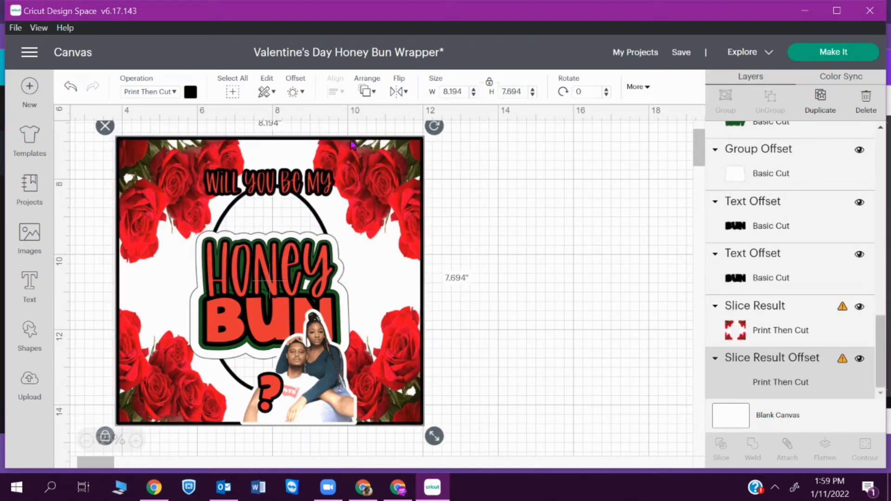
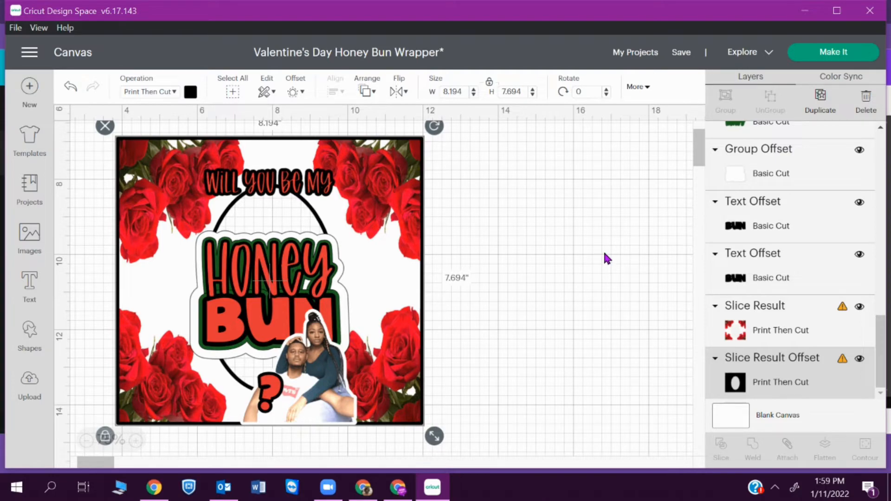
- Try Make It, dismiss the incompatible warning, and restore the deleted Slice Result Offset layer
left_click(822, 57)
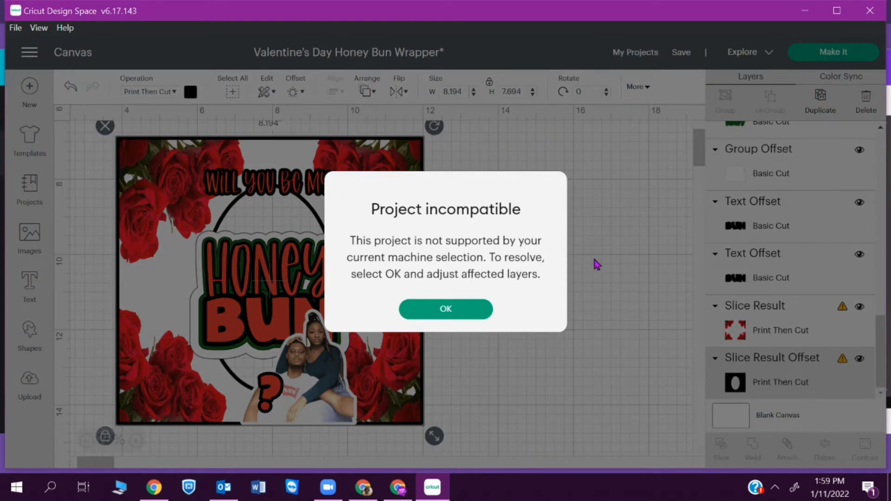
left_click(491, 310)
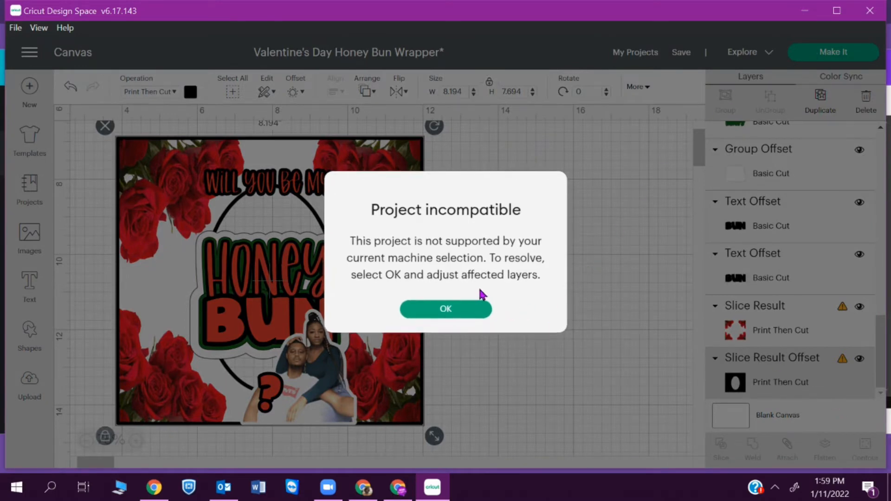
key("Delete")
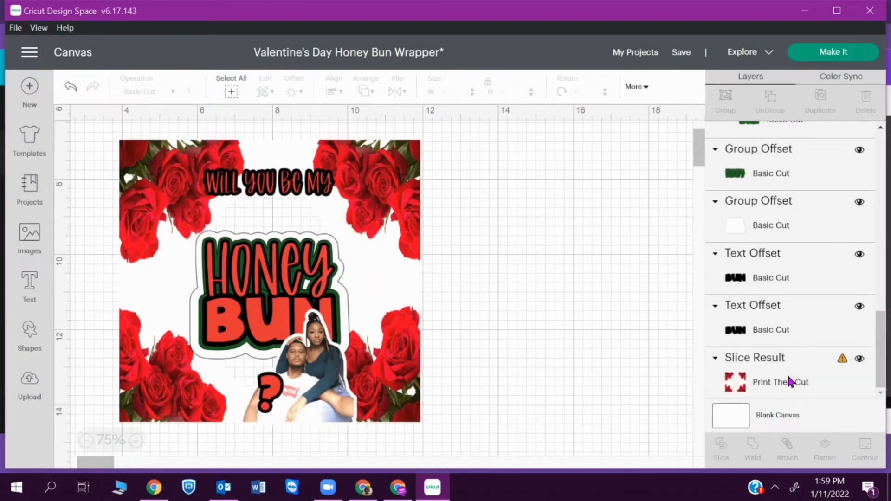
key("ctrl+z")
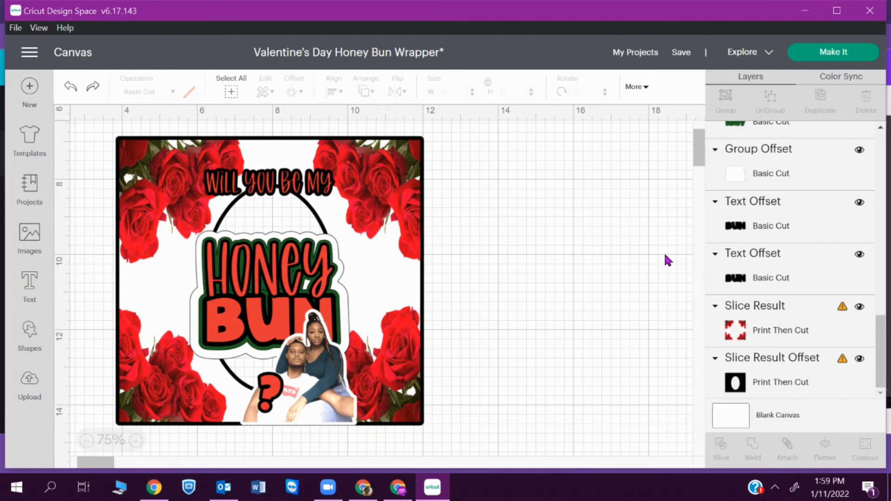
- Flatten the Slice Result and Slice Result Offset layers into one printable image
left_click_drag(82, 136, 330, 352)
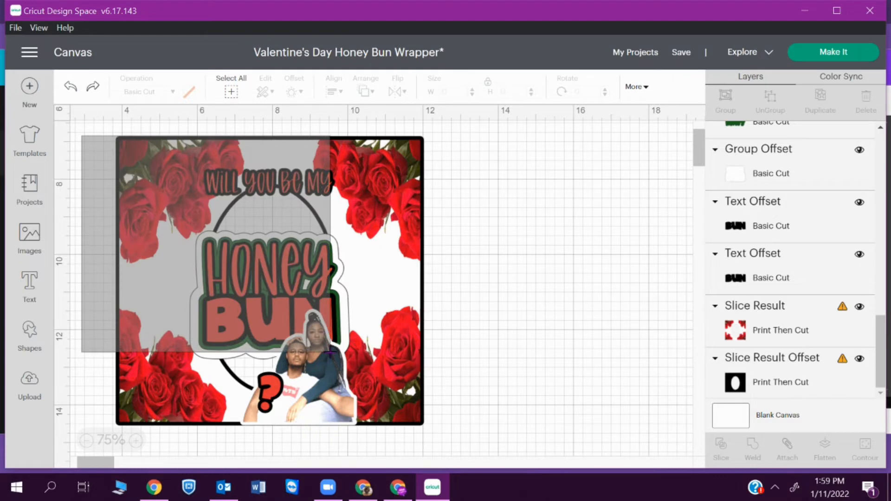
left_click_drag(330, 351, 72, 163)
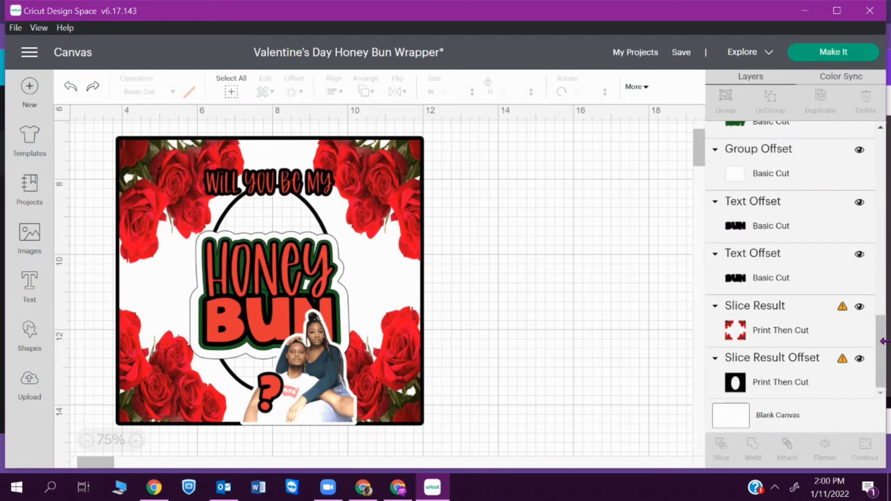
left_click_drag(886, 373, 873, 137)
scroll(872, 137, "down", 10)
left_click(783, 333)
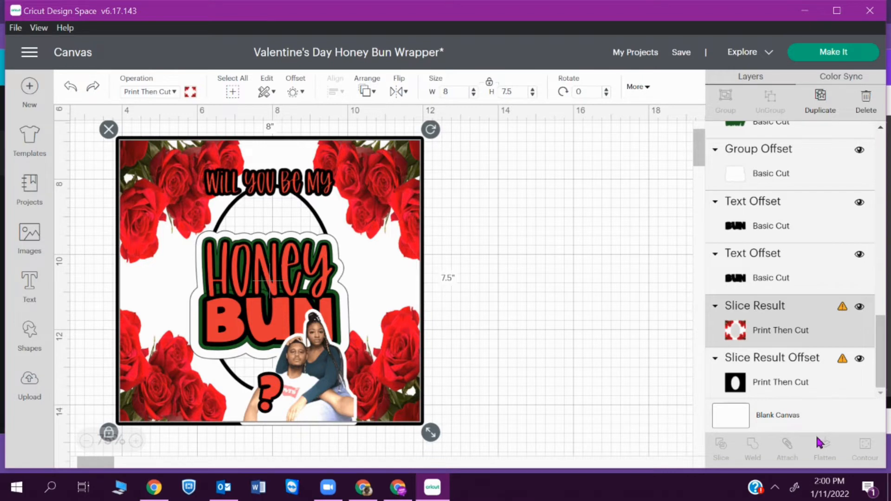
left_click(794, 391, "shift")
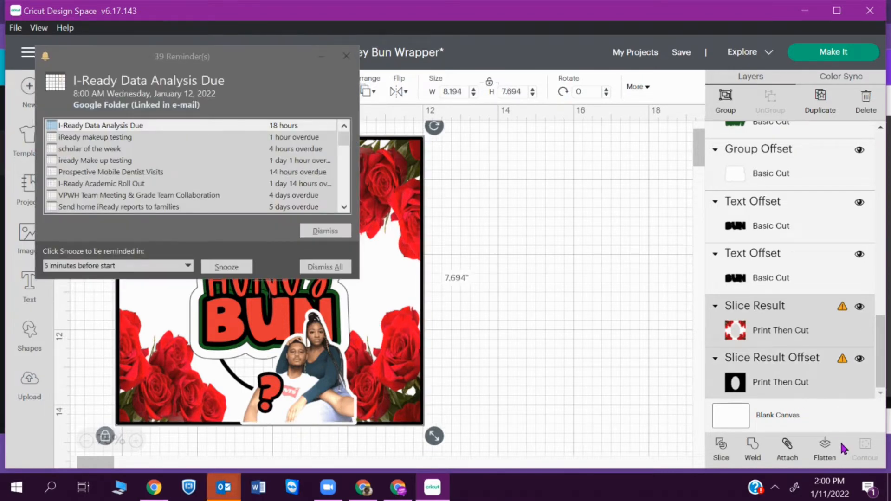
left_click(320, 268)
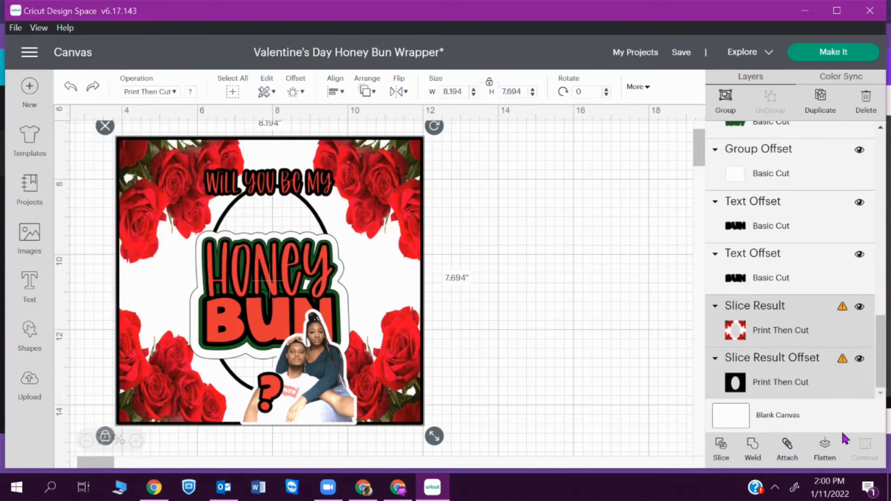
left_click(824, 457)
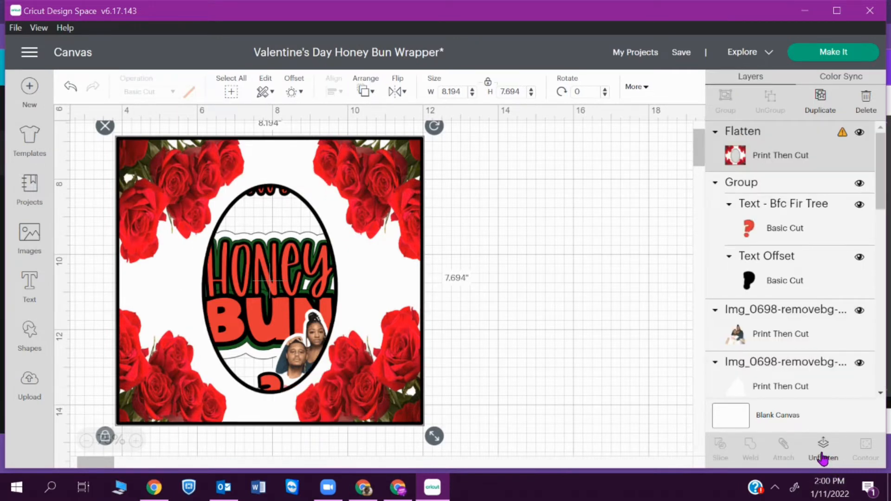
- Send the flattened rose-frame image to back, then retry Make It and dismiss the warning
mouse_move(882, 155)
left_mouse_down()
mouse_move(883, 168)
mouse_move(876, 139)
left_mouse_up()
mouse_move(842, 135)
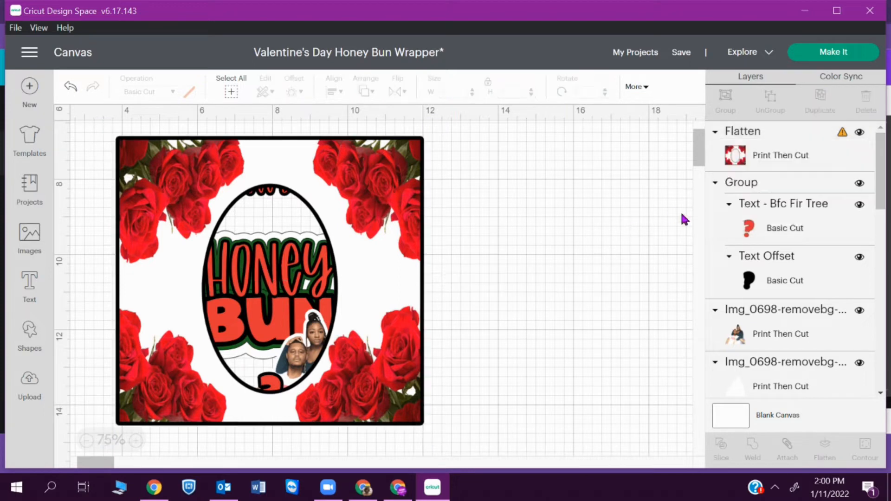
right_click(829, 168)
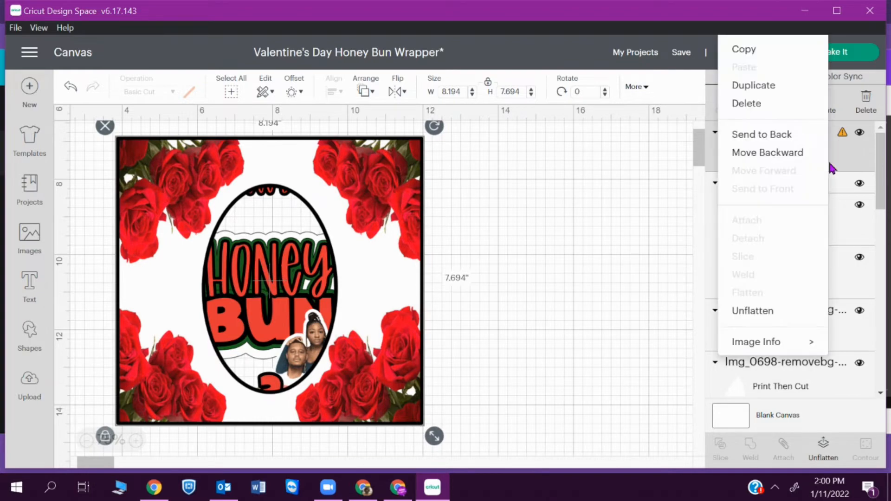
left_click(799, 136)
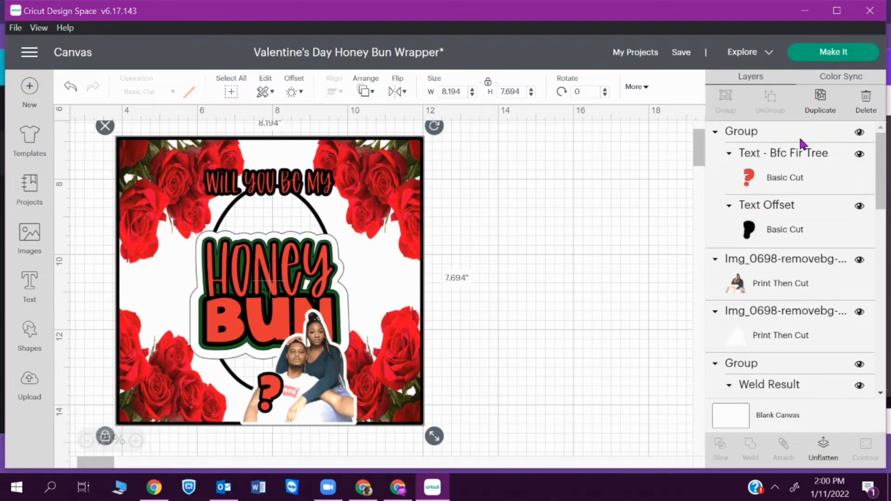
left_click(847, 54)
left_click(463, 312)
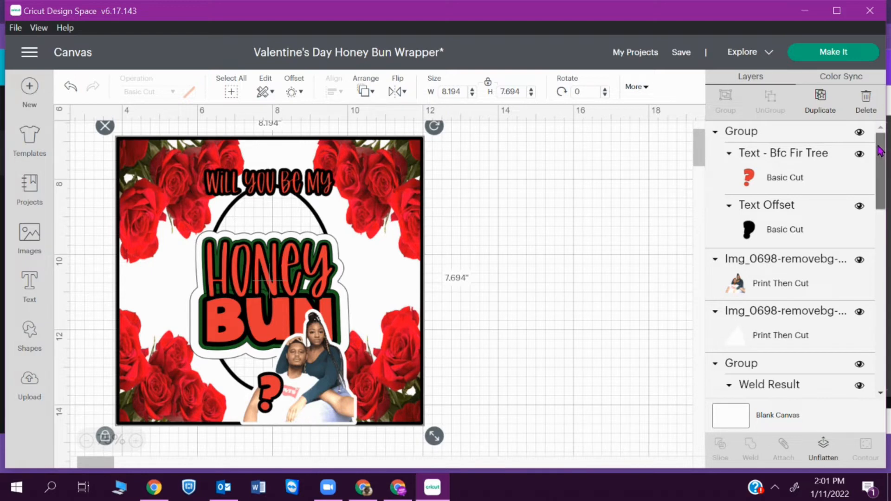
- Select the red question mark, the couple photo with its white backing, and the text layers
left_click(801, 178)
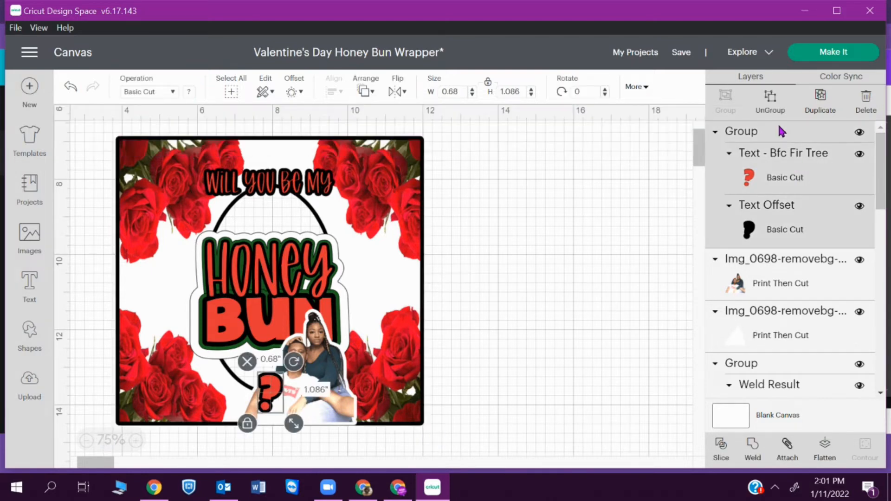
left_click(812, 289, "shift")
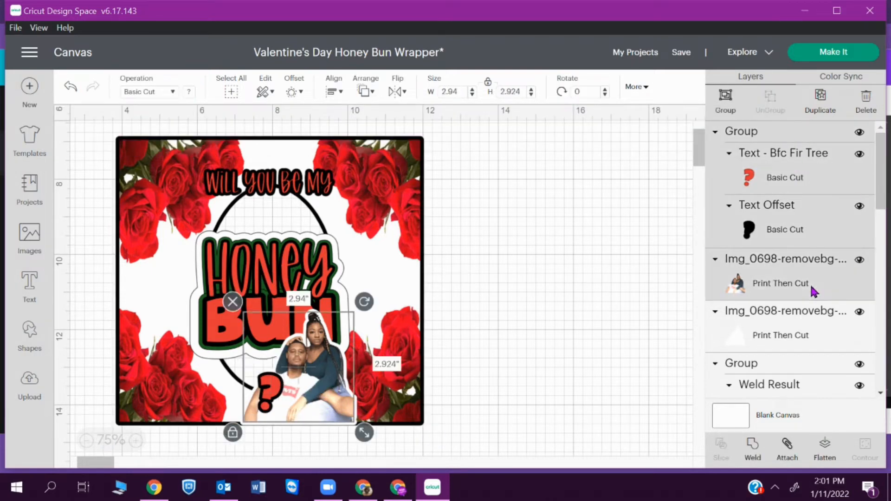
left_click(807, 327, "shift")
left_click_drag(884, 185, 884, 224)
left_click(777, 273, "shift")
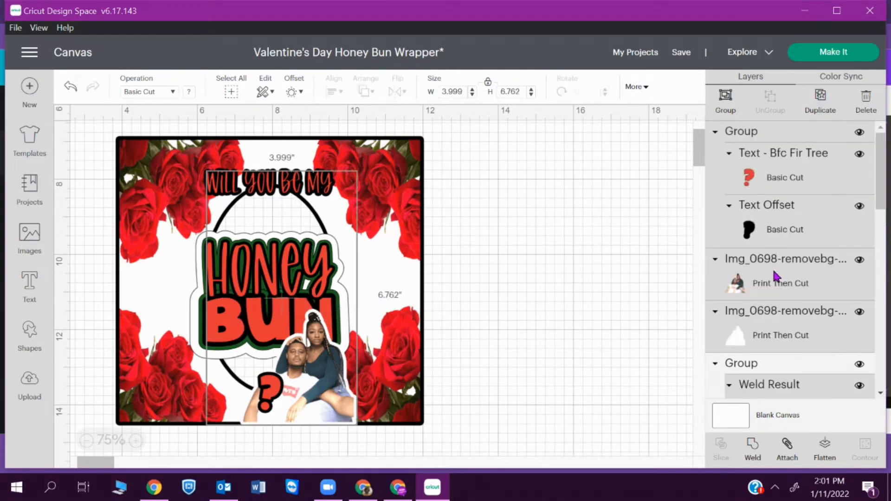
scroll(861, 213, "down", 5)
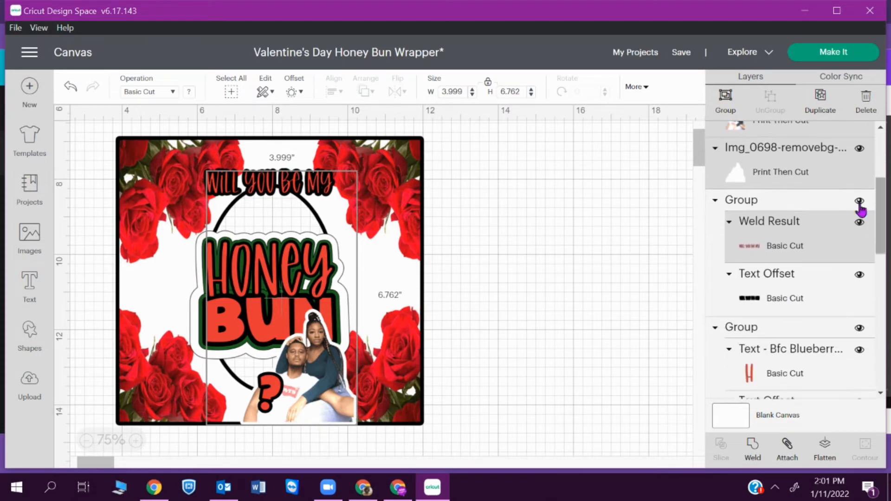
left_click(823, 207, "shift")
left_click_drag(884, 202, 885, 263)
left_click(824, 241, "shift")
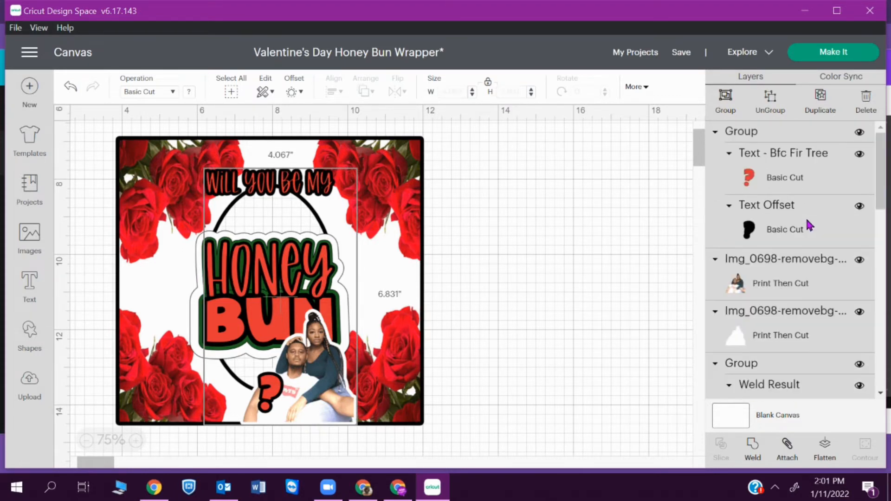
left_click_drag(882, 192, 883, 313)
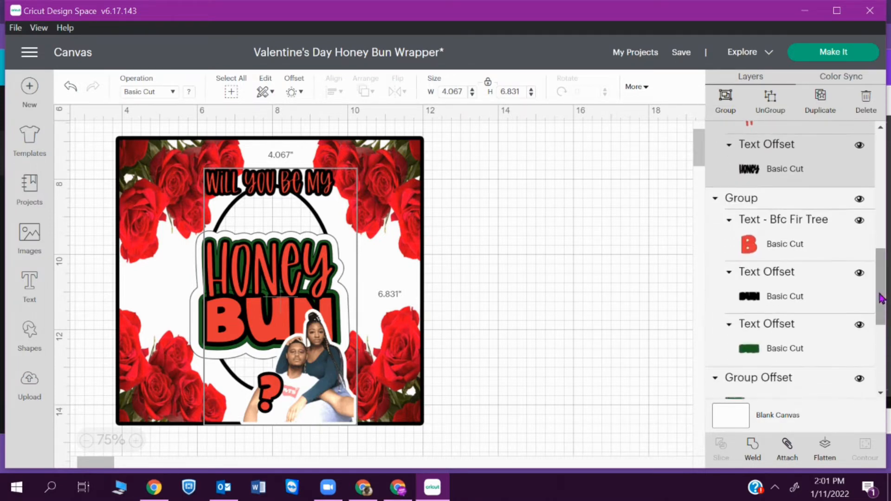
- Add the Group and green Group Offset layers, then flatten everything into one Print Then Cut image
left_click(793, 198, "shift")
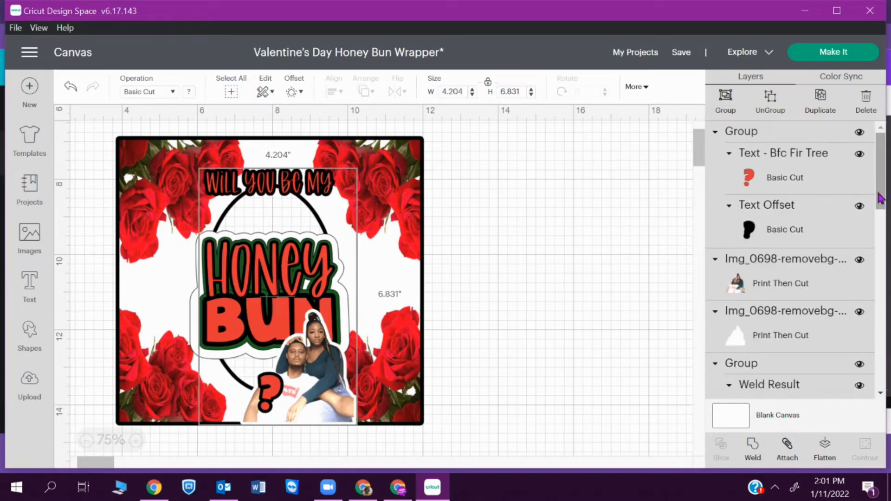
left_click(887, 236)
left_click_drag(889, 234, 889, 378)
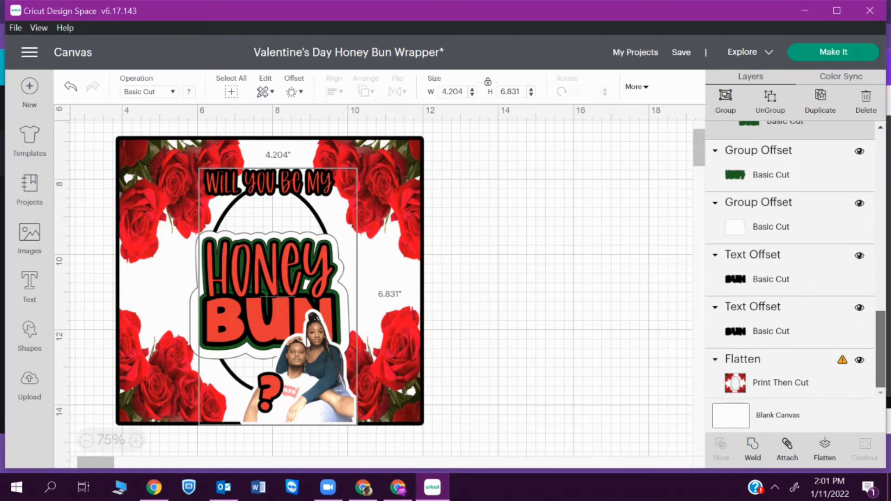
left_click_drag(889, 378, 887, 360)
left_click(823, 226, "ctrl")
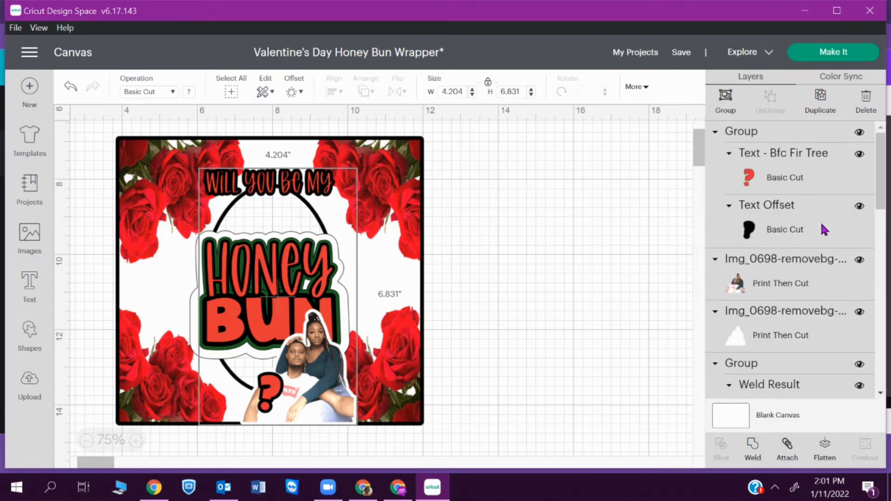
left_click_drag(881, 204, 881, 392)
left_click(735, 223, "ctrl")
left_click_drag(881, 208, 886, 351)
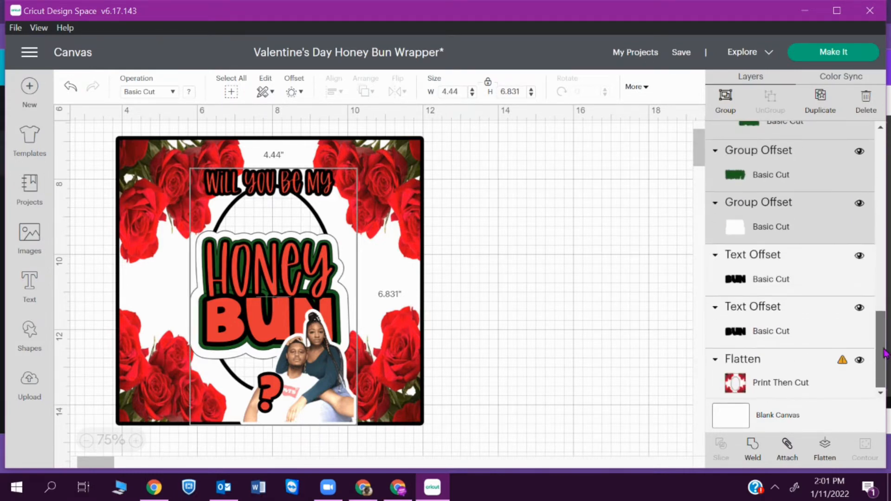
scroll(797, 297, "up", 10)
left_click_drag(883, 180, 885, 349)
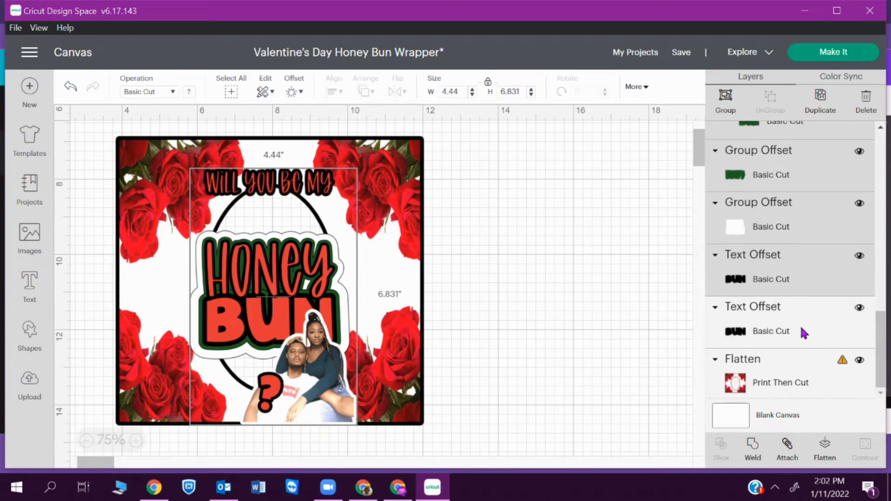
scroll(800, 325, "up", 10)
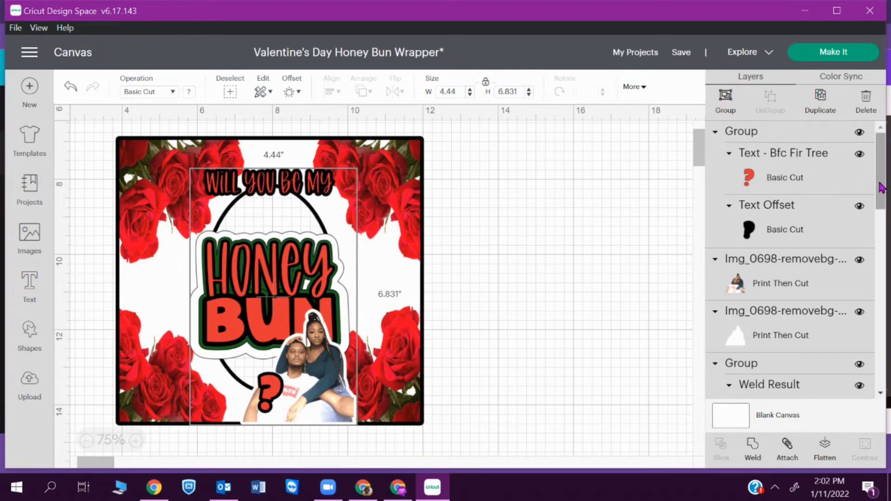
left_click_drag(879, 195, 883, 390)
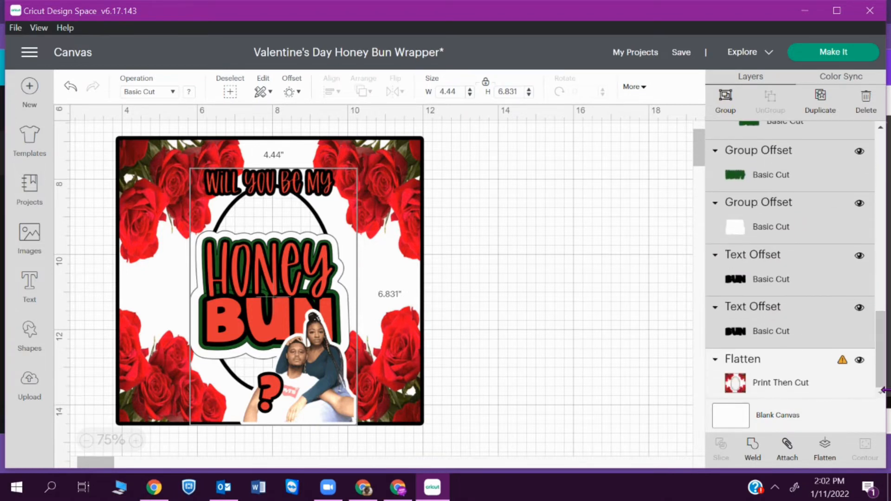
left_click(822, 455)
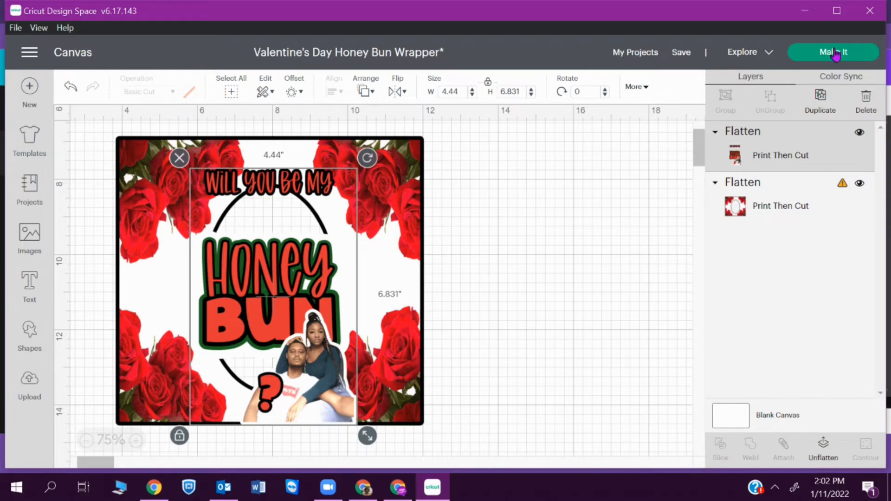
- Retry Make It and reveal that the rose frame must be 6.75 × 9.25 in or smaller
left_click(834, 51)
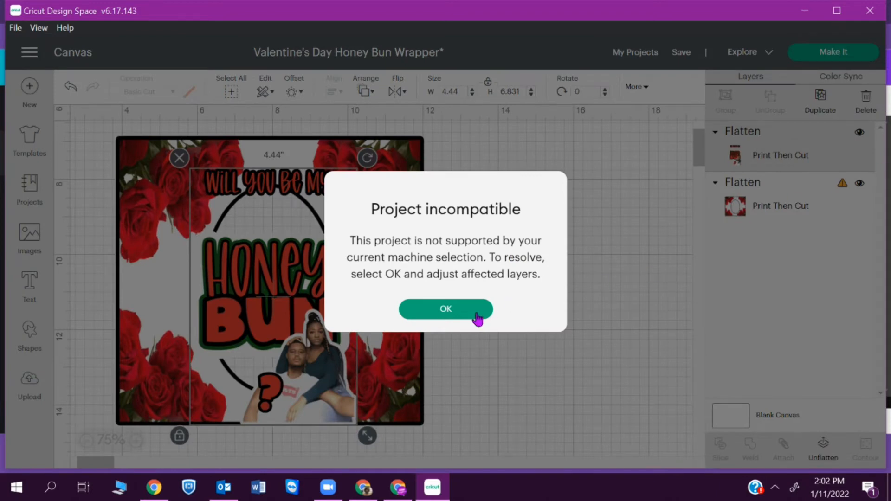
left_click(478, 315)
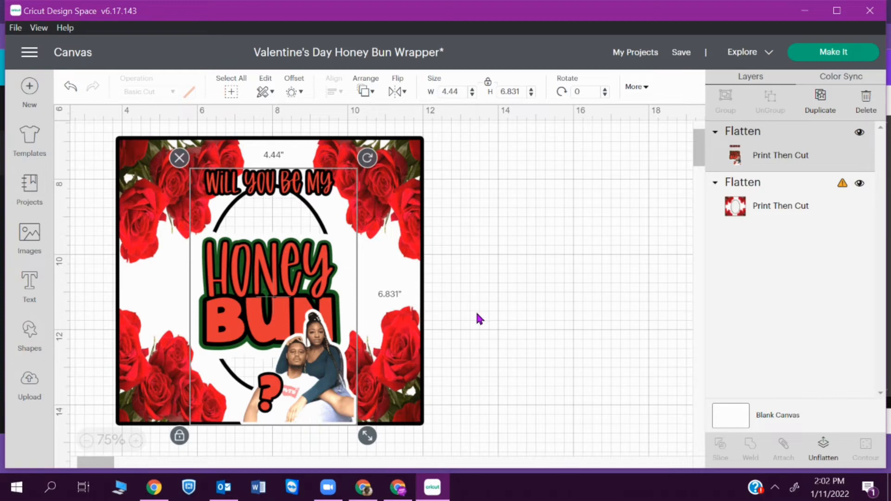
left_click(641, 298)
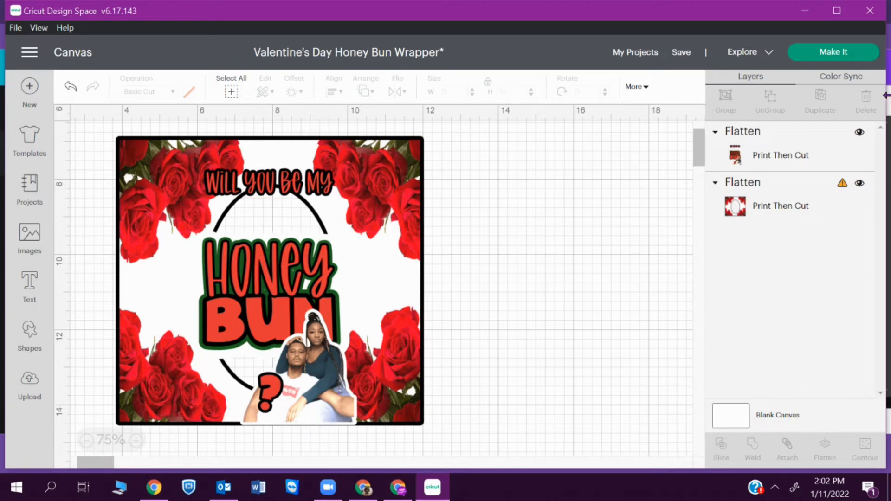
left_click(842, 188)
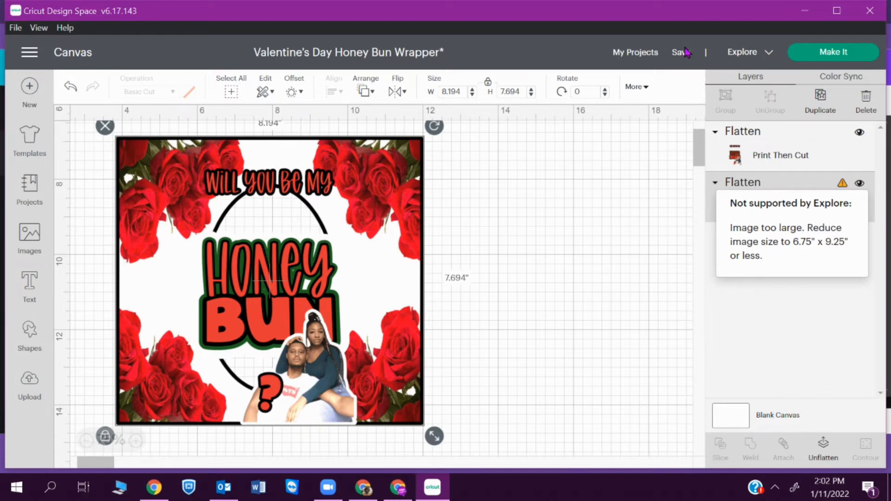
left_click(15, 27)
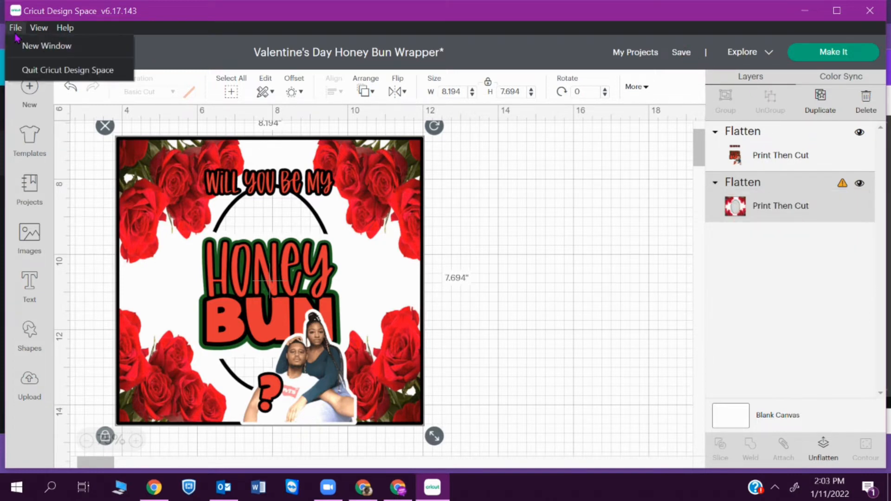
mouse_move(39, 28)
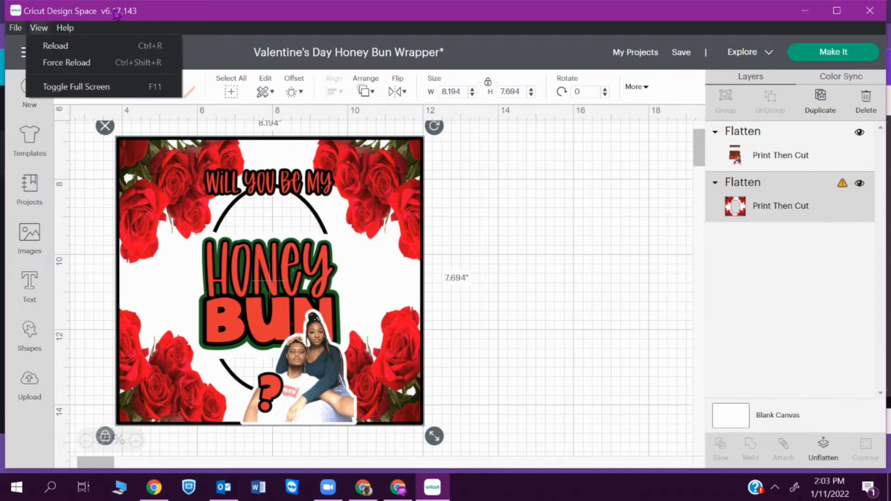
left_click(500, 188)
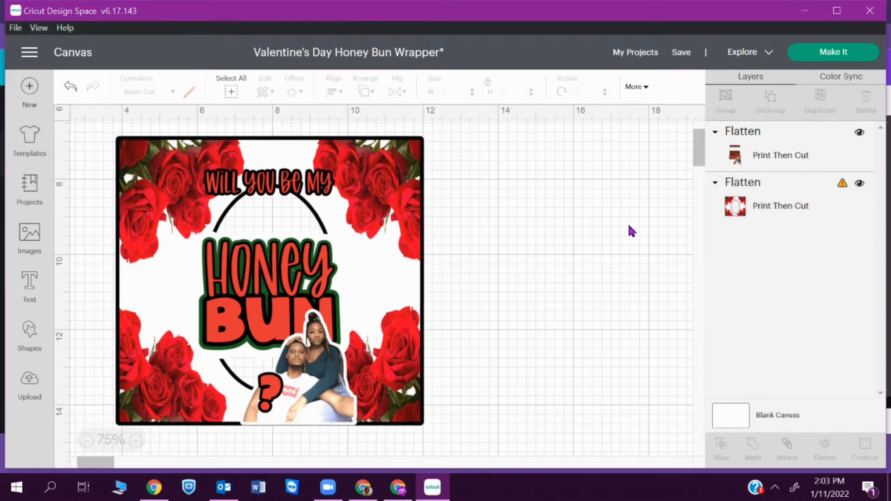
- Scale the whole card down so the rose background measures 7.366 × 6.917 in
left_click(844, 185)
left_click(522, 211)
left_click_drag(96, 130, 441, 436)
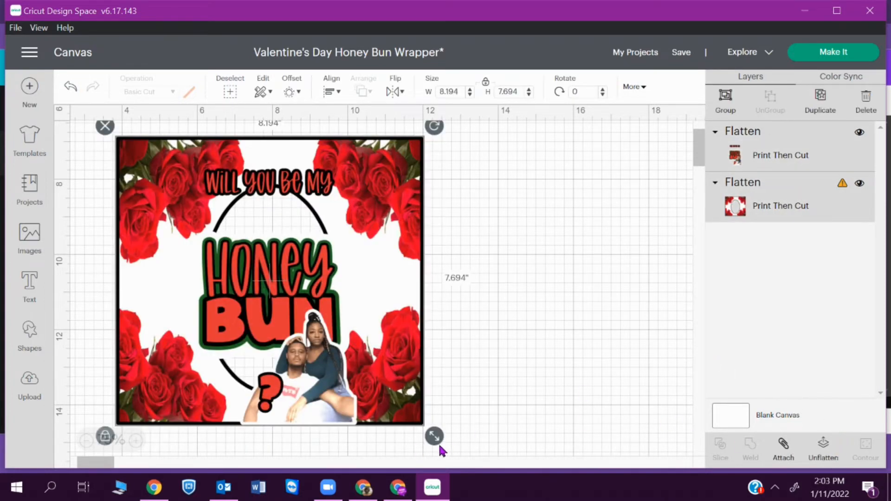
left_click_drag(435, 439, 400, 412)
left_click(540, 369)
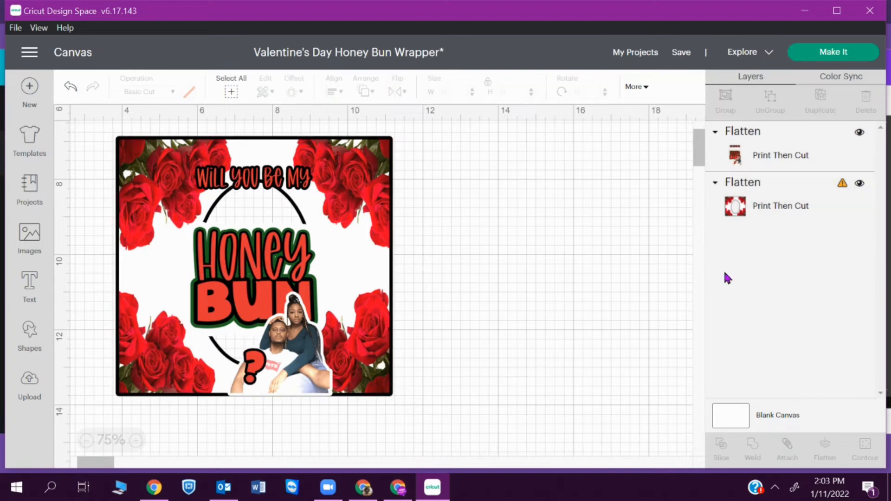
left_click(843, 188)
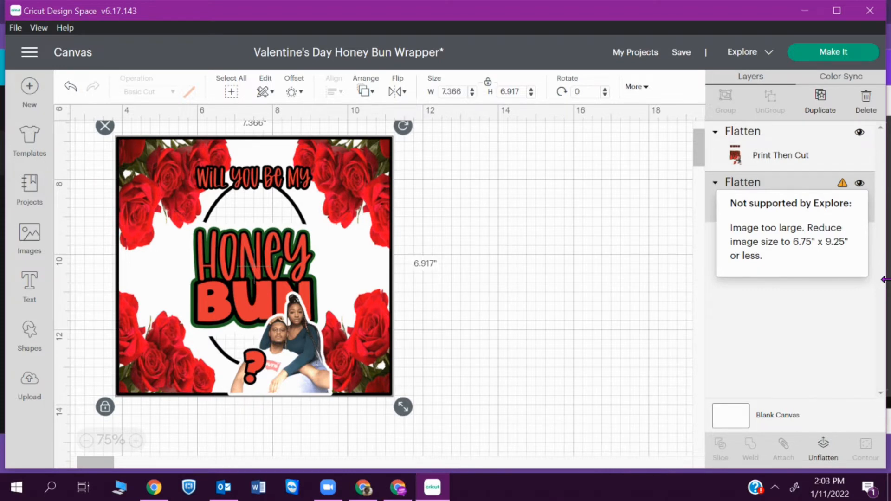
left_click(645, 309)
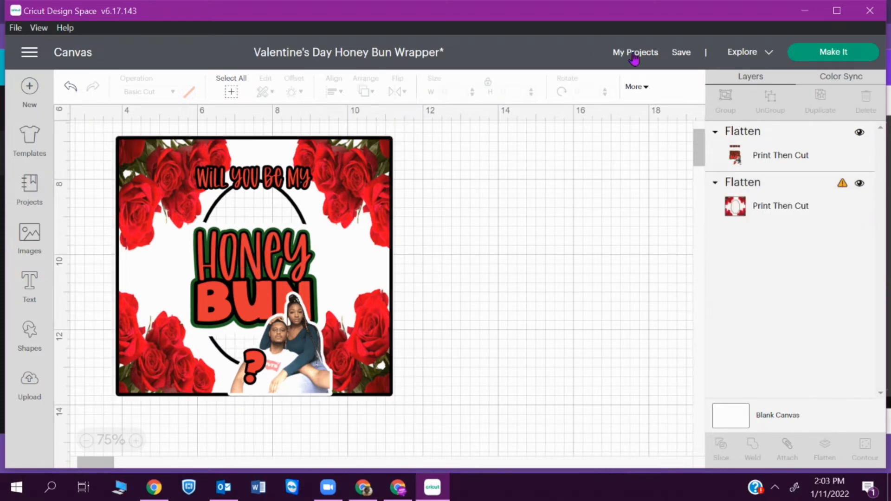
- Retry Make It, then unflatten the rose-frame image into its slice layers
mouse_move(700, 154)
left_mouse_down()
mouse_move(700, 133)
mouse_move(703, 151)
left_mouse_up()
left_click(837, 53)
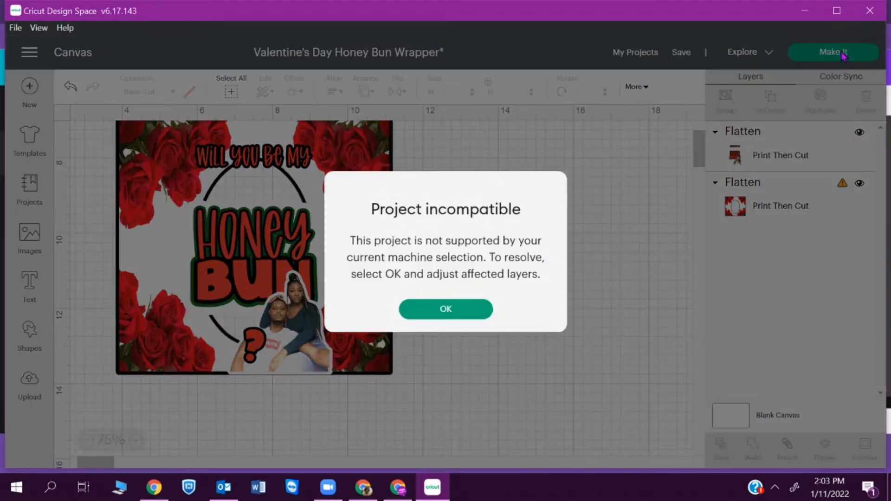
left_click(479, 313)
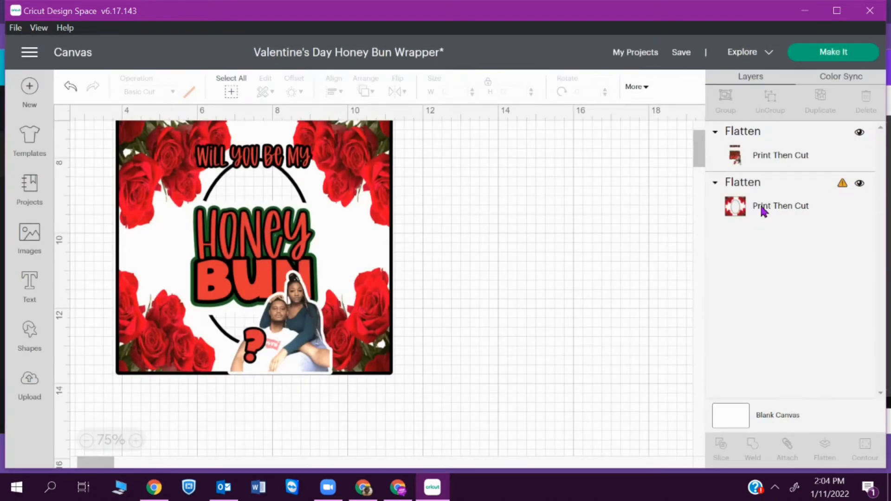
left_click(806, 156)
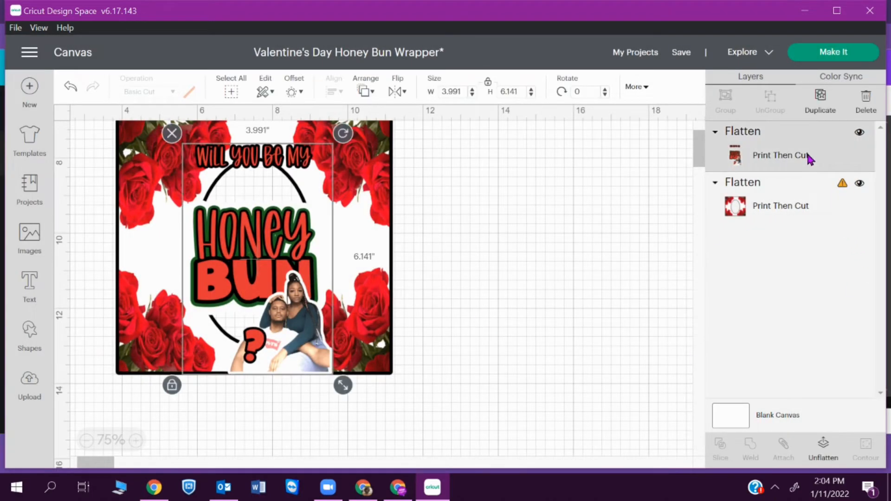
left_click(637, 226)
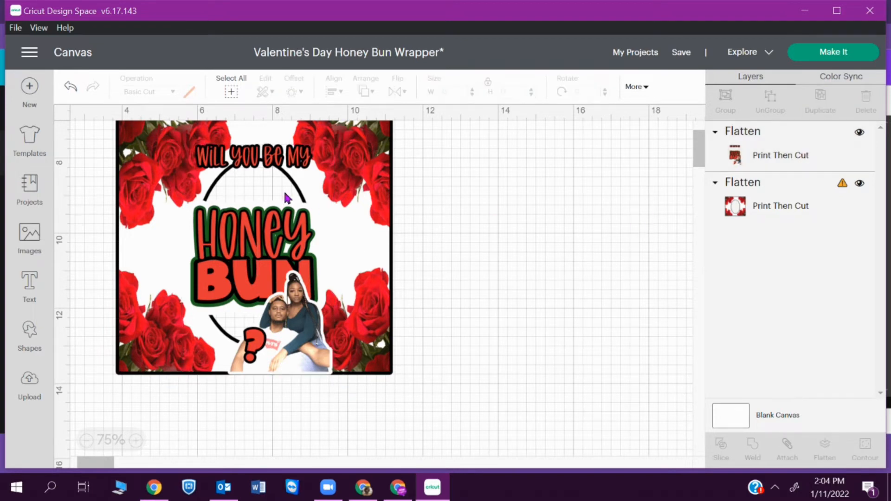
left_click(765, 154)
left_click(773, 212, "shift")
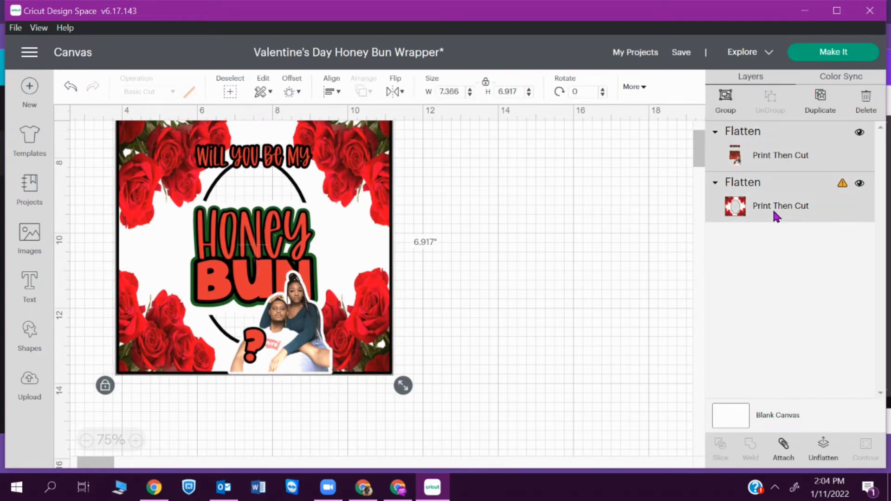
left_click(819, 451)
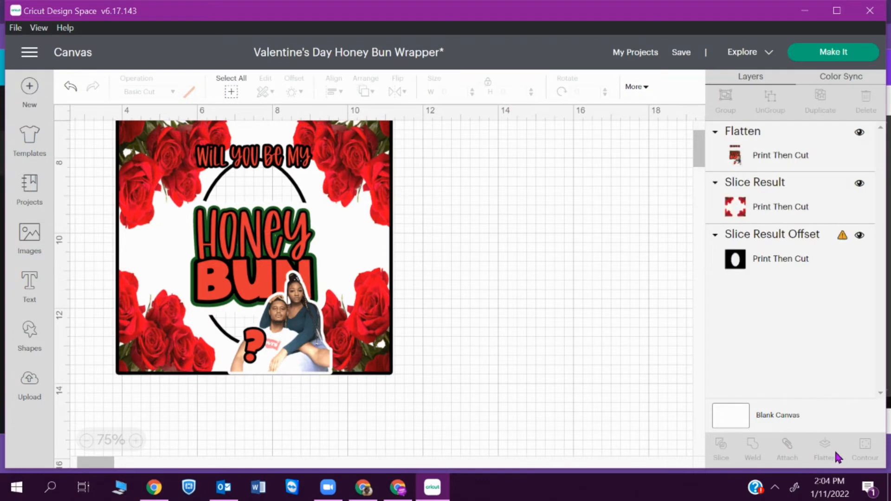
- Flatten the Honey Bun image with both slice layers, then unflatten them again
left_click(769, 152)
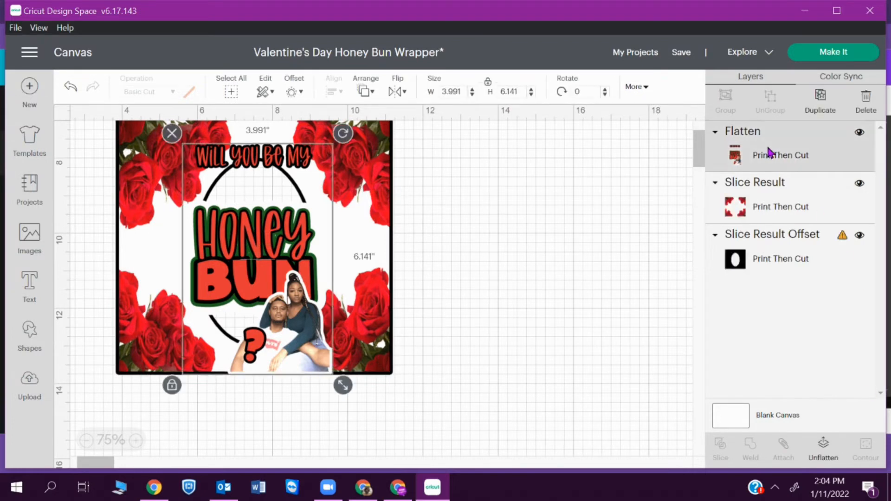
left_click(778, 182, "shift")
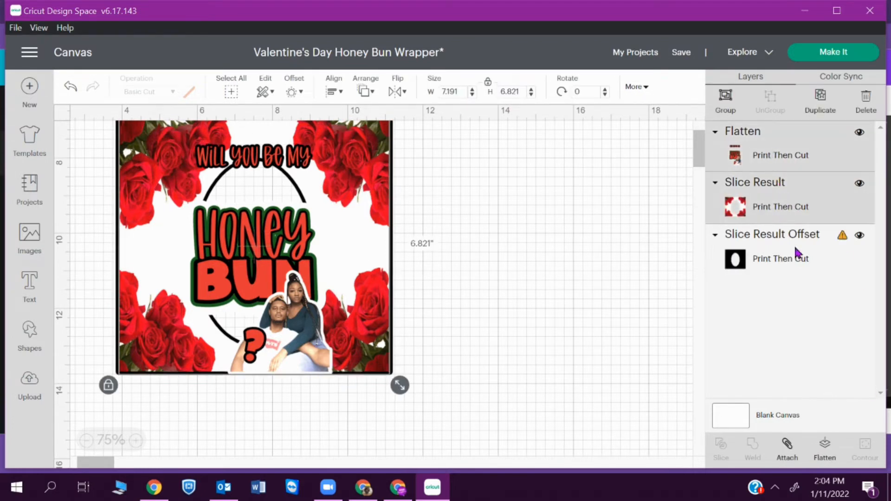
left_click(796, 265, "shift")
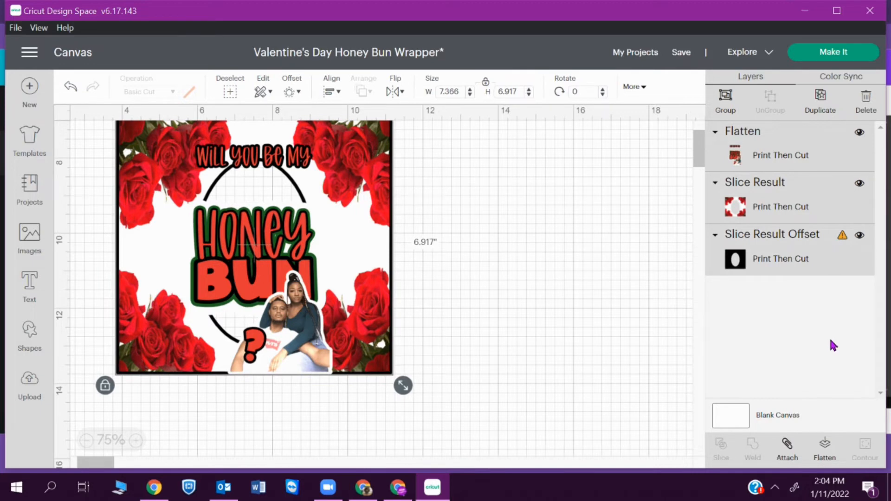
left_click(823, 453)
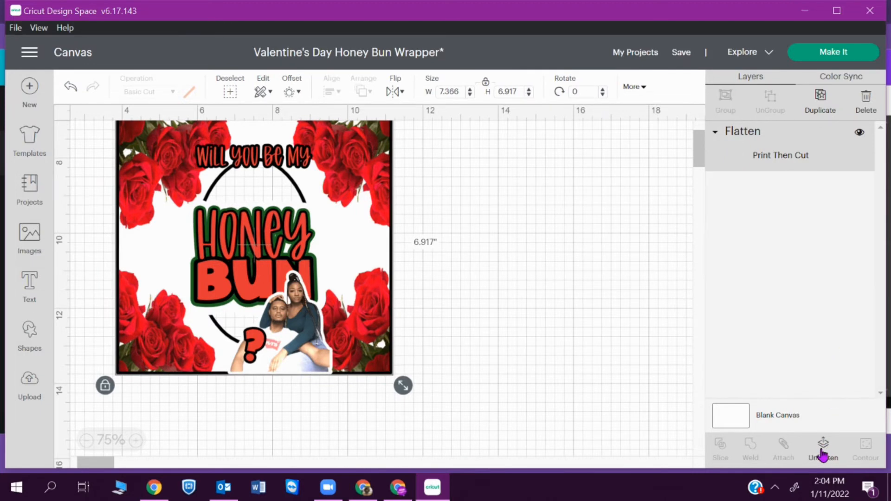
left_click(822, 453)
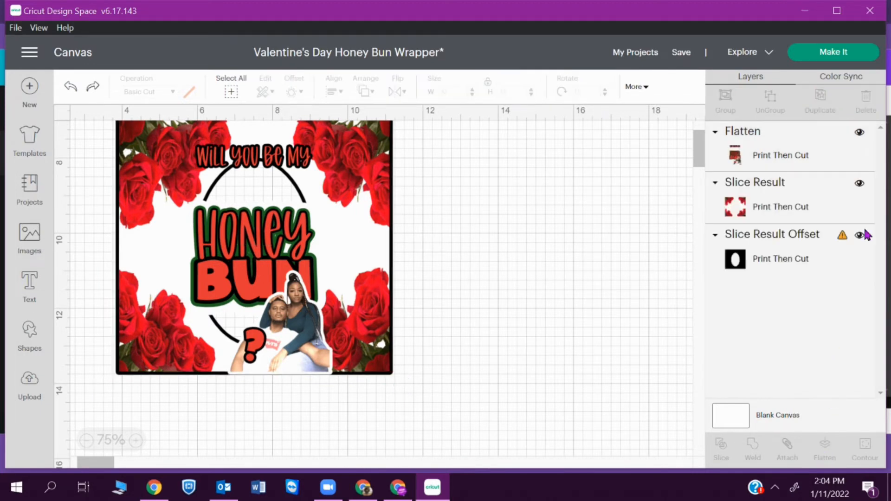
- Add a black offset of about 0.069 in around the flattened Honey Bun image
left_click(853, 247)
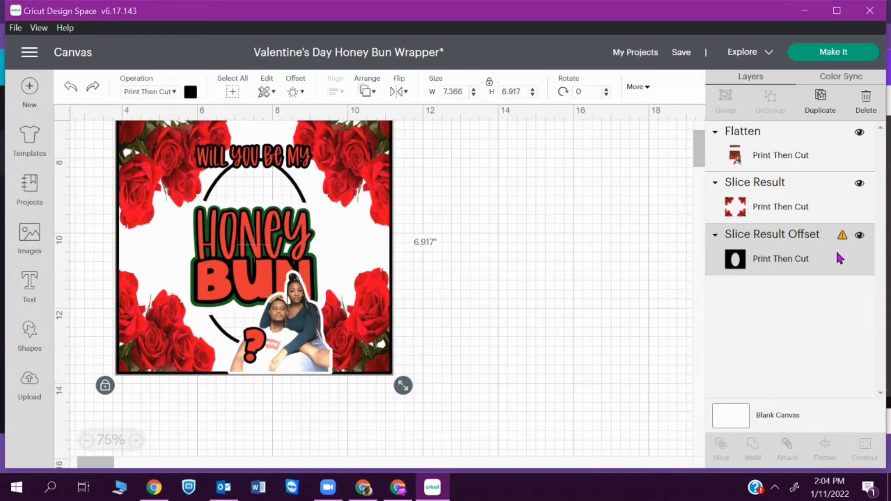
left_click(785, 169)
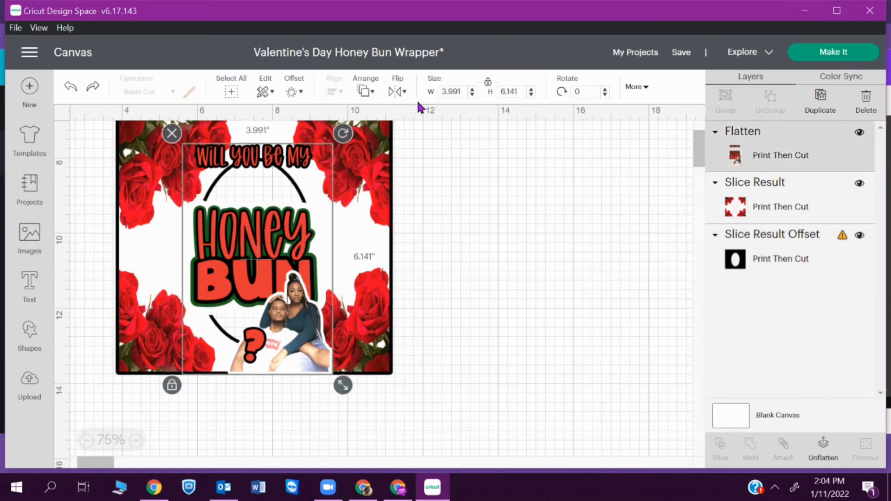
left_click(292, 92)
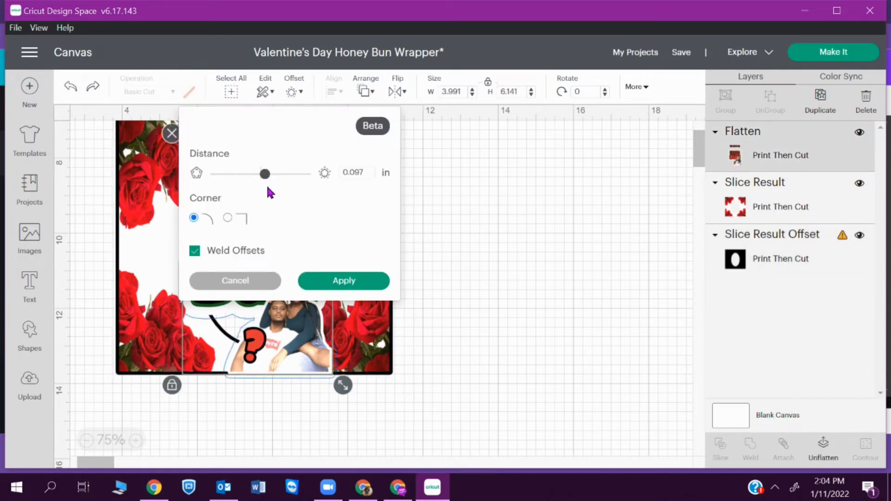
left_click_drag(264, 175, 264, 180)
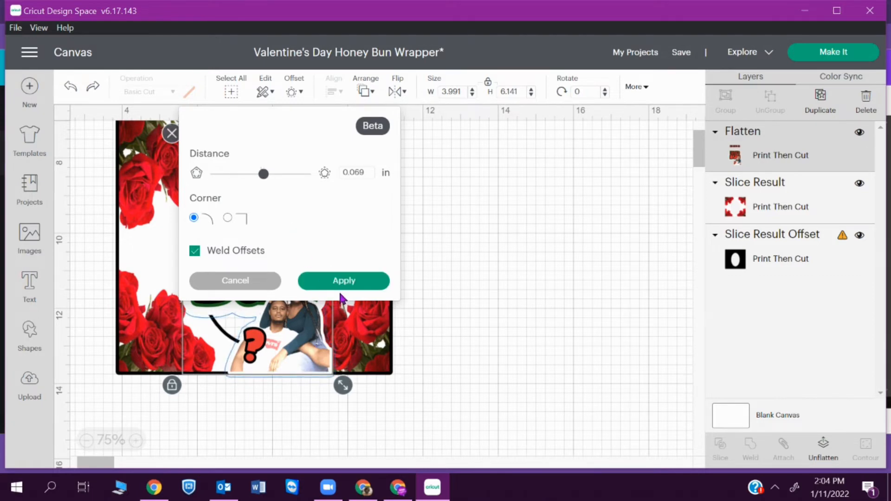
left_click(340, 284)
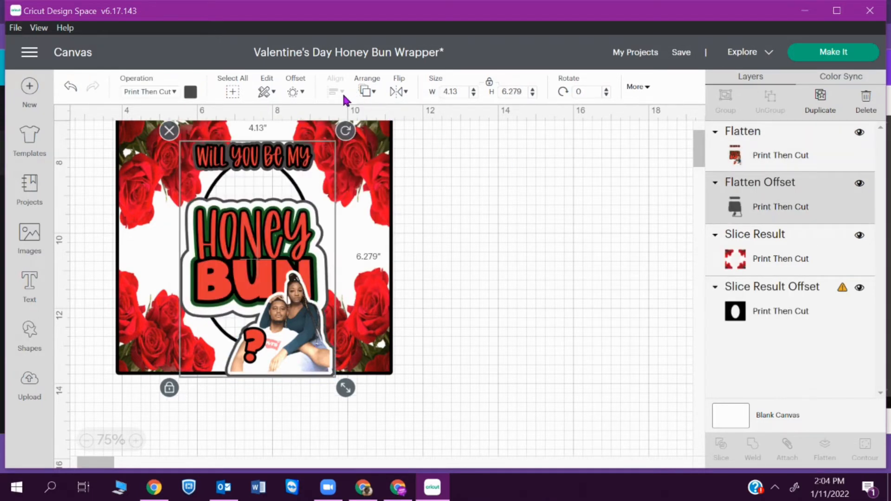
left_click(190, 93)
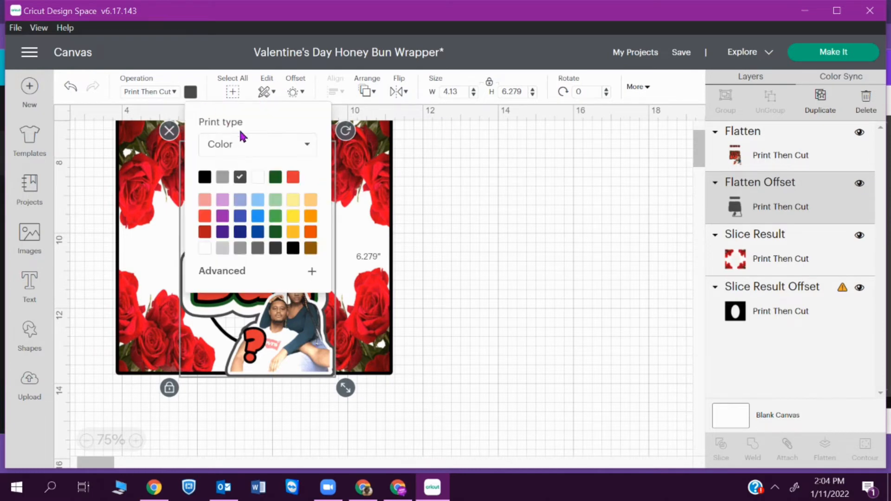
left_click(204, 177)
left_click(545, 203)
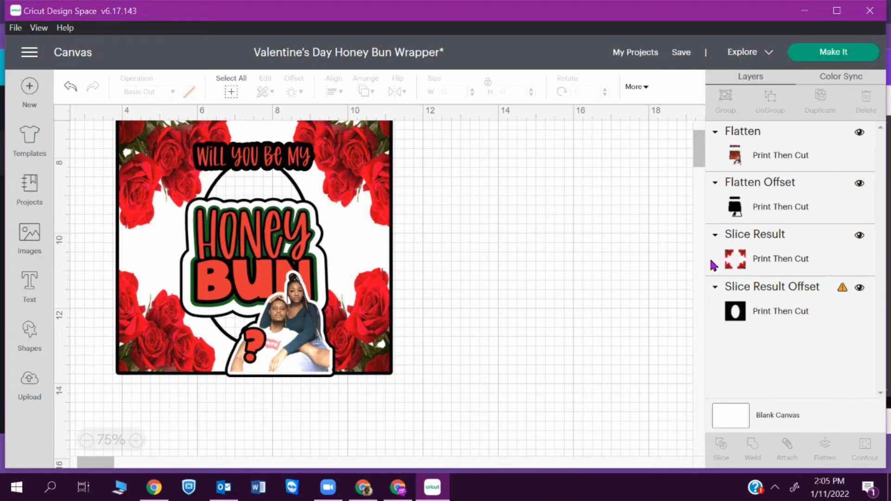
- Delete the Slice Result Offset layer, undo the deletion, and select Slice Result
left_click(754, 314)
key("Delete")
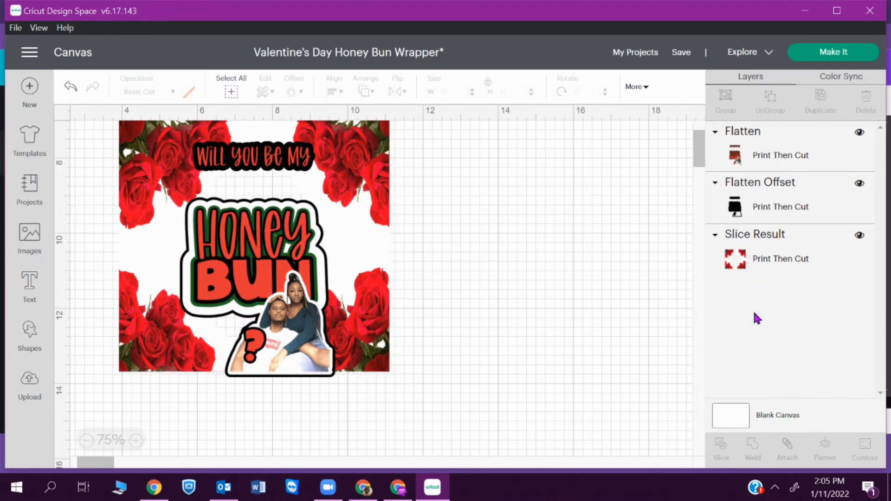
key("ctrl+z")
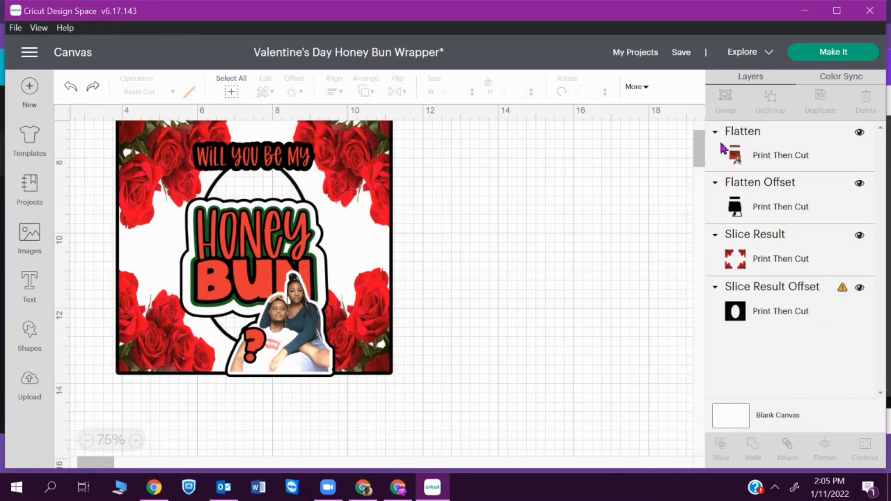
scroll(685, 120, "up", 5)
scroll(702, 147, "down", 2)
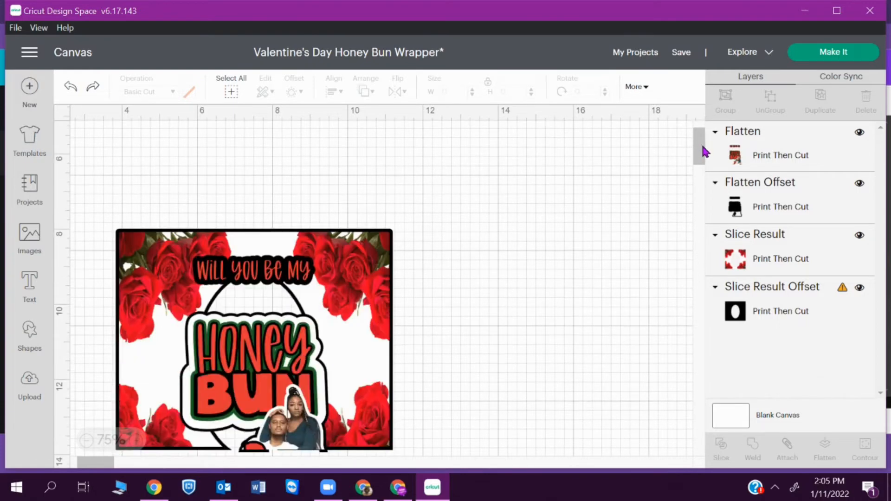
scroll(696, 139, "up", 2)
scroll(696, 139, "down", 1)
left_click(799, 258)
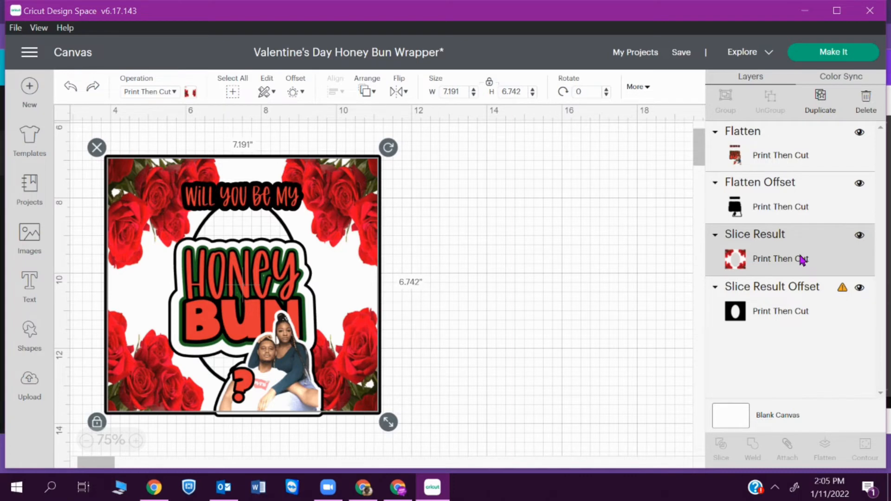
- Select all layers, unlock proportions, and resize the design, widening it up to 8.5 in
left_click_drag(72, 131, 397, 432)
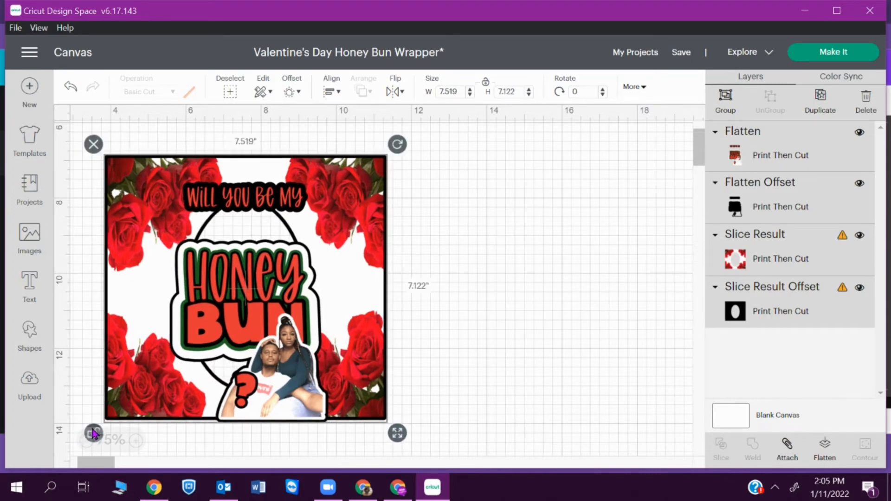
left_click(93, 433)
left_click_drag(397, 433, 410, 413)
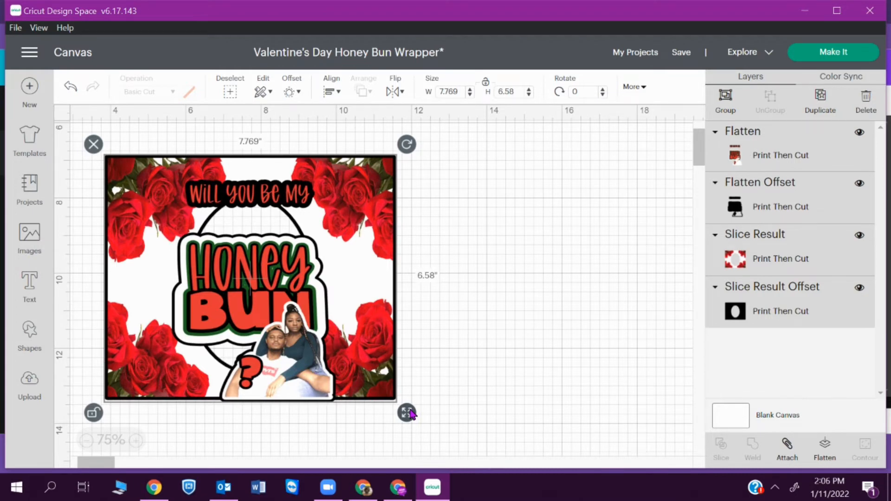
left_click_drag(409, 413, 412, 433)
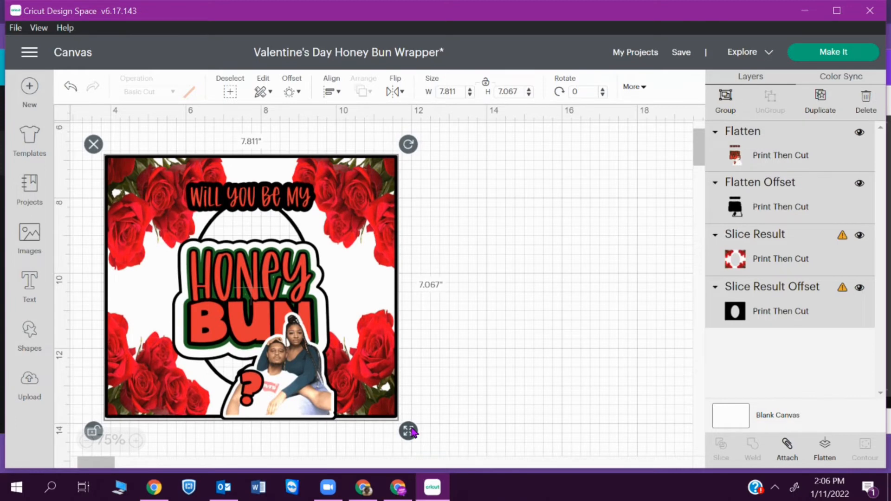
left_click(528, 95)
left_click(529, 94)
left_click(528, 94)
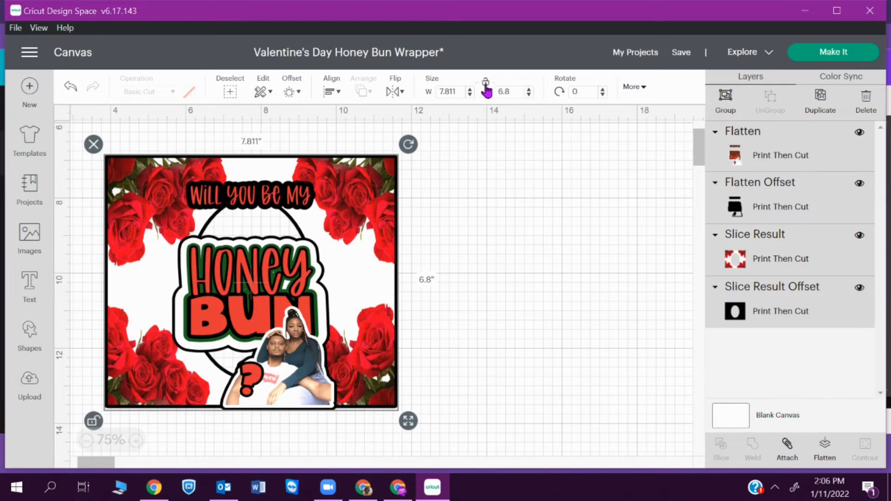
left_click(469, 90)
left_click(469, 89)
left_click(469, 89)
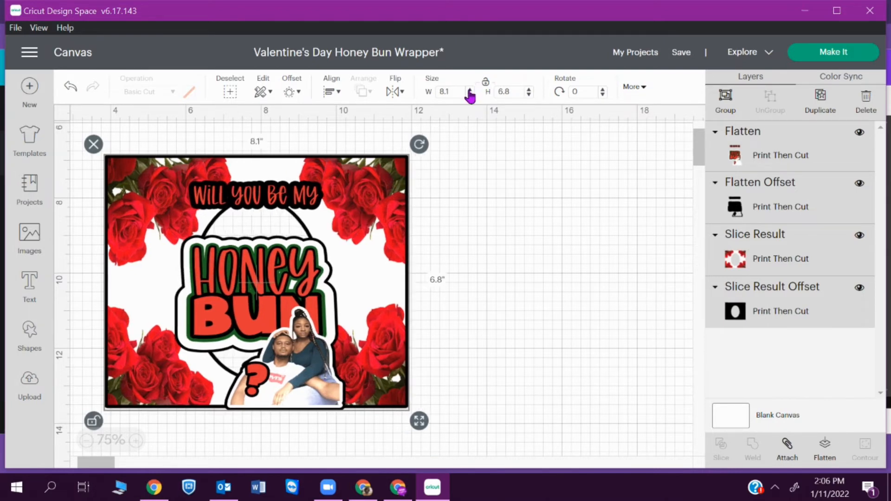
left_click(470, 89)
left_click(469, 90)
left_click(469, 90)
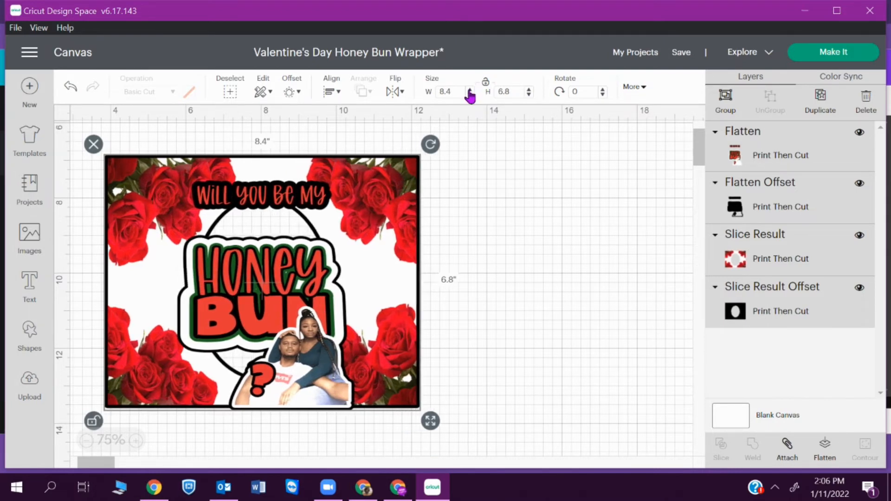
left_click(469, 90)
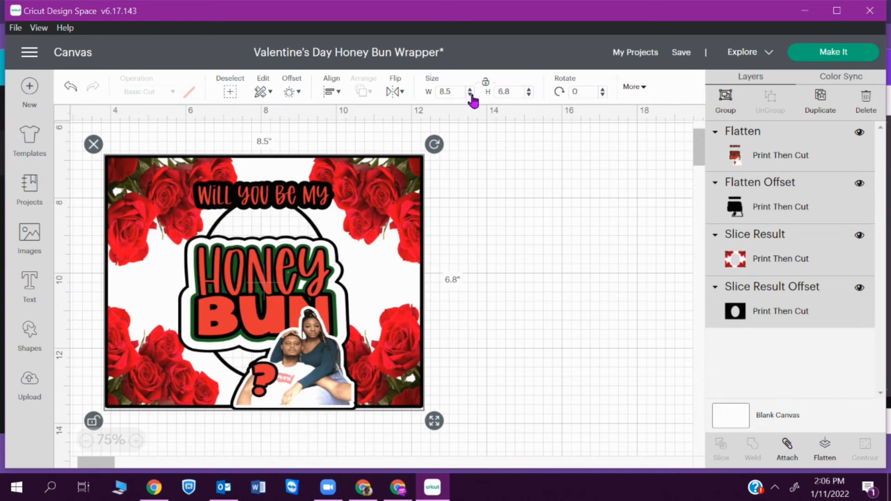
- Settle the design at 7.9 × 6.8 in and send it to mat preparation
left_click(470, 95)
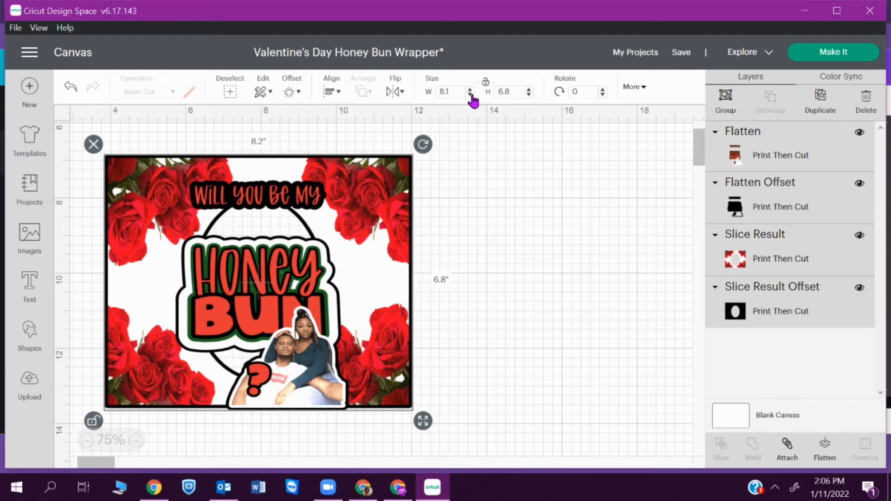
left_click(470, 94)
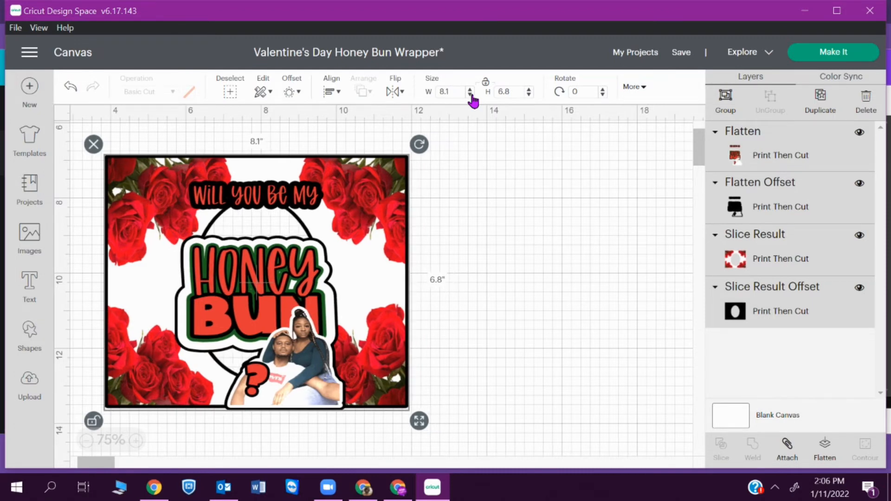
left_click(470, 94)
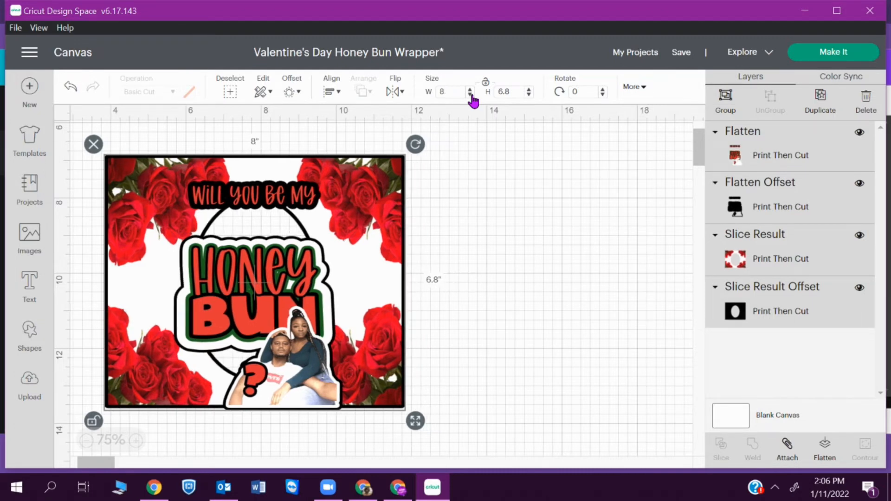
left_click(472, 96)
left_click(472, 95)
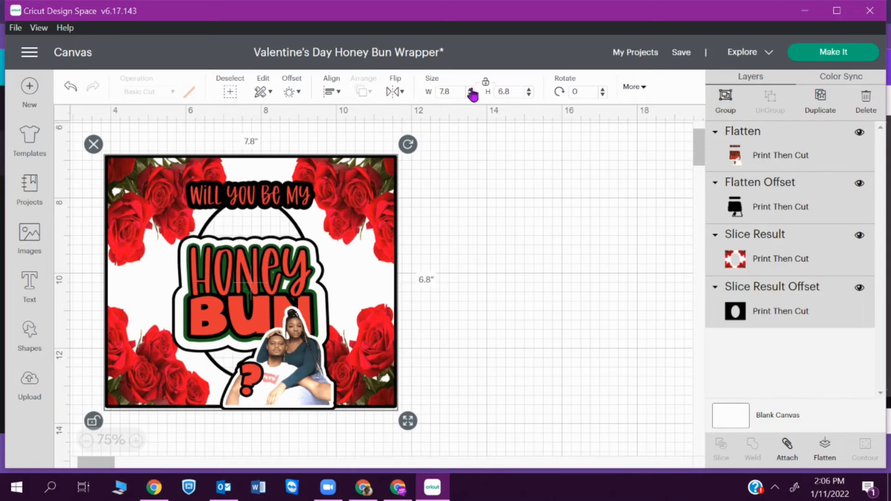
left_click(471, 90)
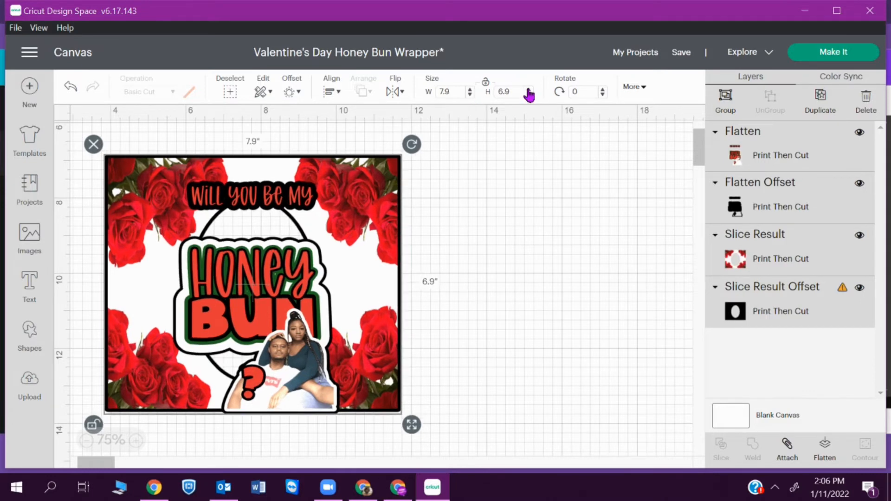
left_click(529, 96)
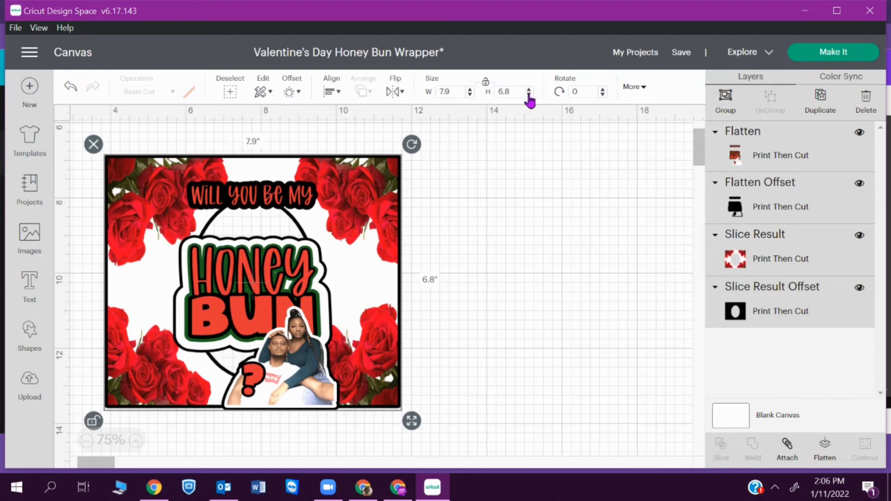
left_click(811, 58)
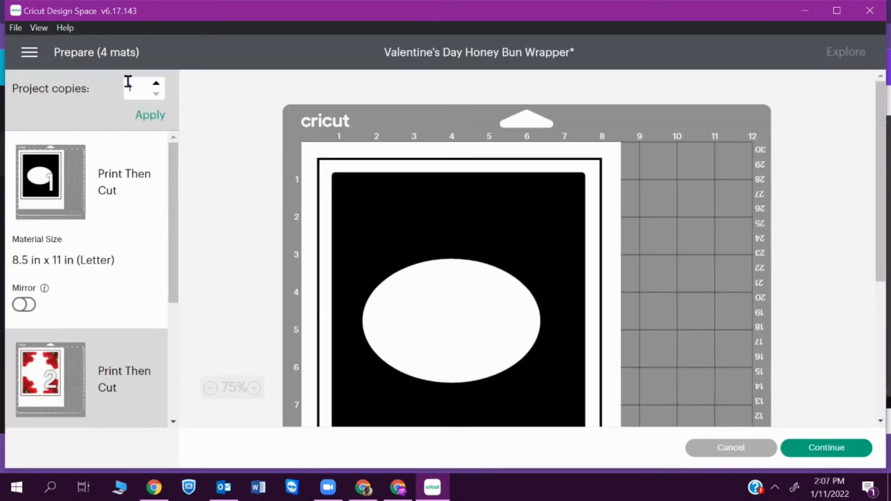
- Back on the canvas, flatten all layers into one image and unlock its proportions
left_click(735, 451)
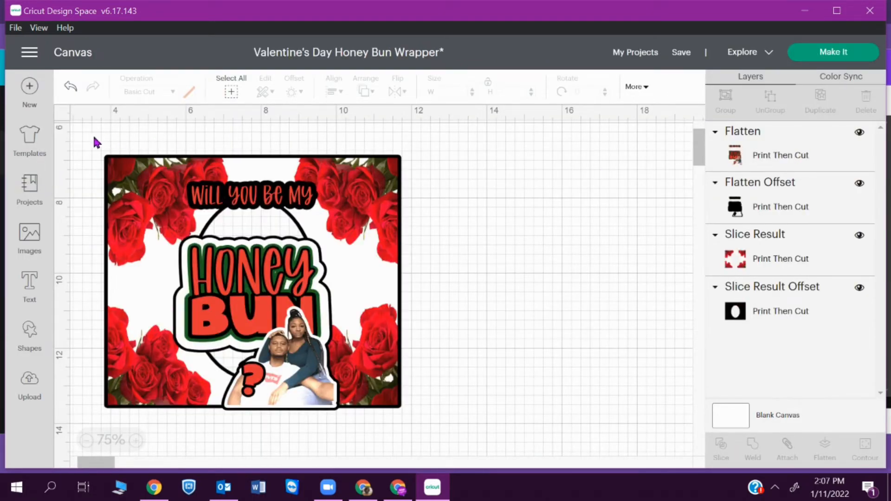
left_click_drag(89, 135, 461, 423)
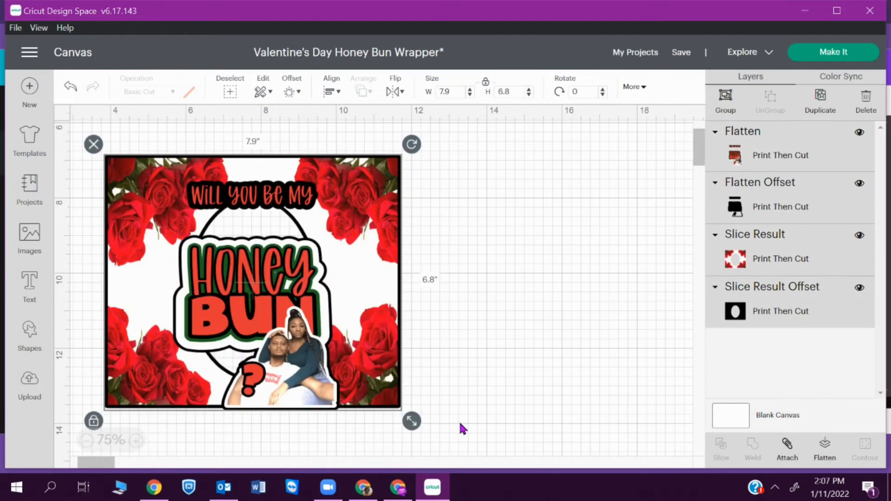
left_click(823, 446)
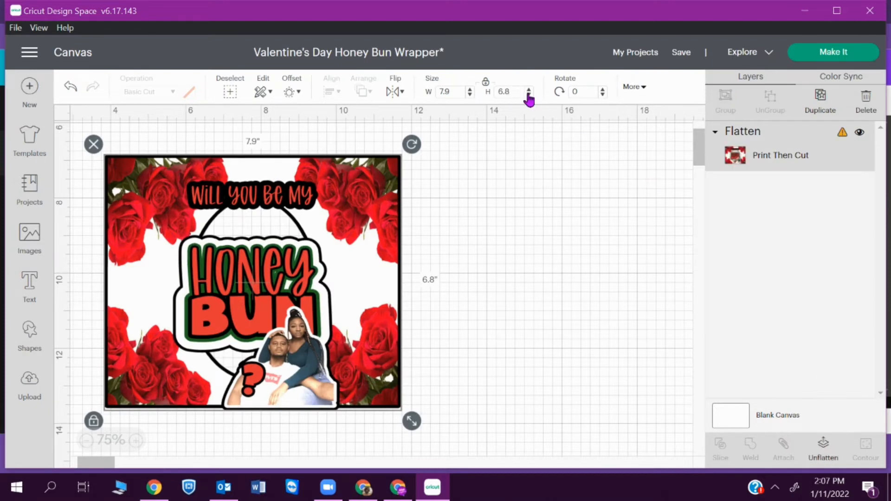
left_click(485, 82)
- Test heights from 6.6 to 6.9 in, settle on 6.7 in, and proceed to mat preparation
left_click(529, 95)
left_click(529, 94)
left_click(529, 89)
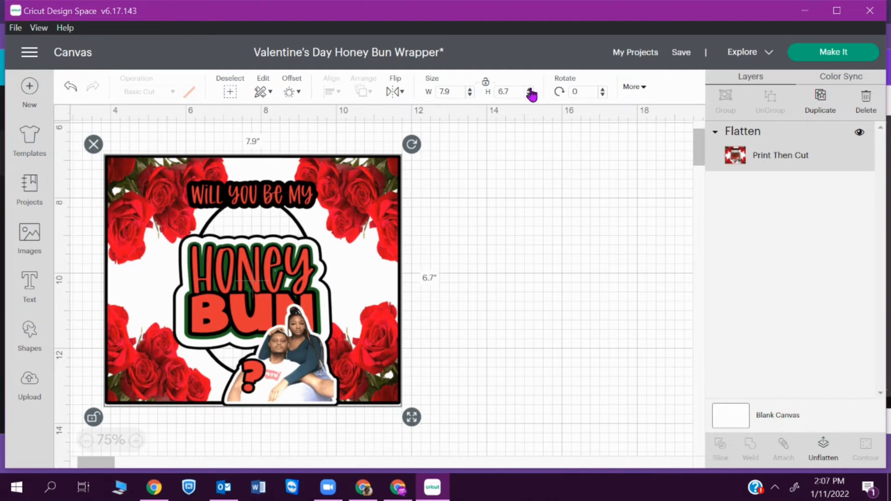
left_click(530, 89)
left_click(529, 89)
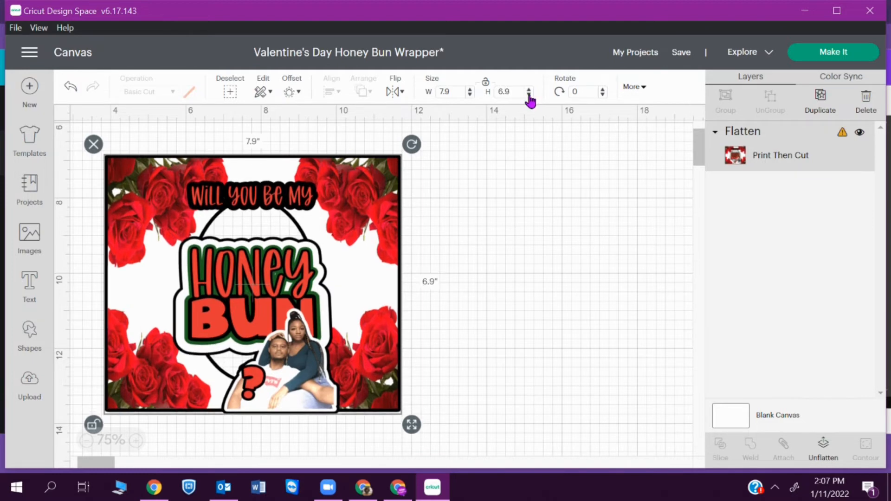
left_click(528, 95)
left_click(529, 94)
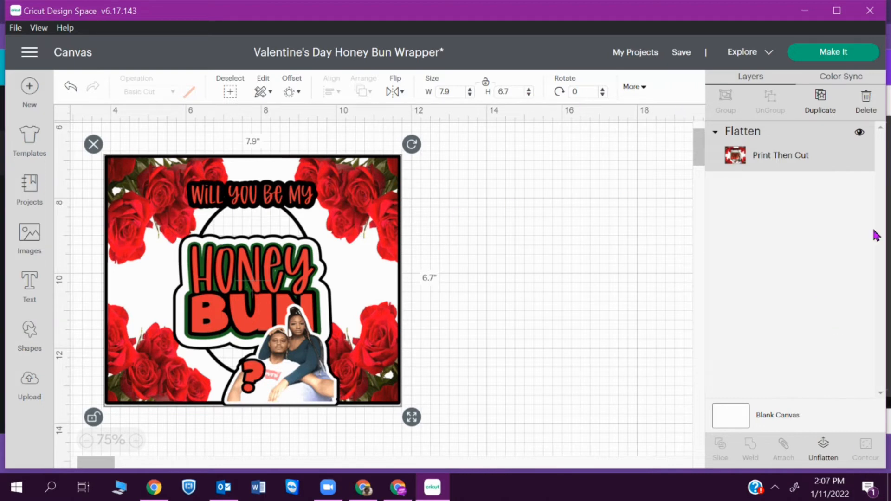
left_click(837, 55)
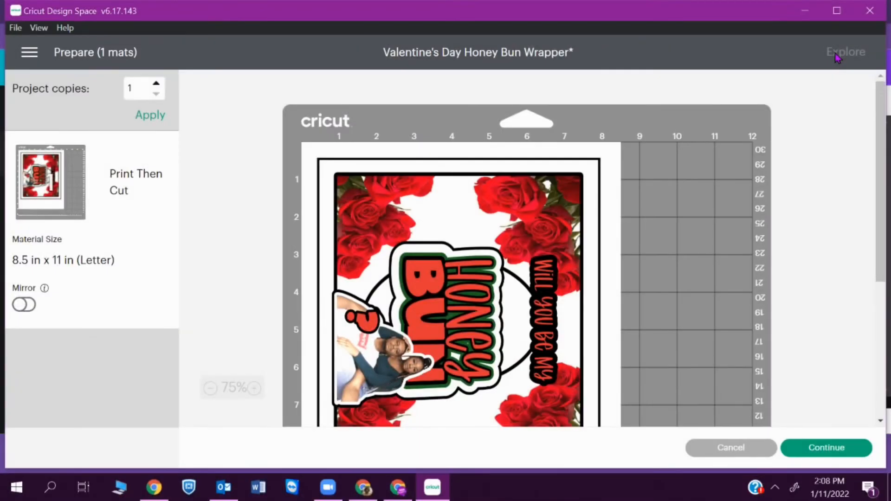
- Send the mat to the printer and bring up the printer preferences
scroll(527, 278, "down", 3)
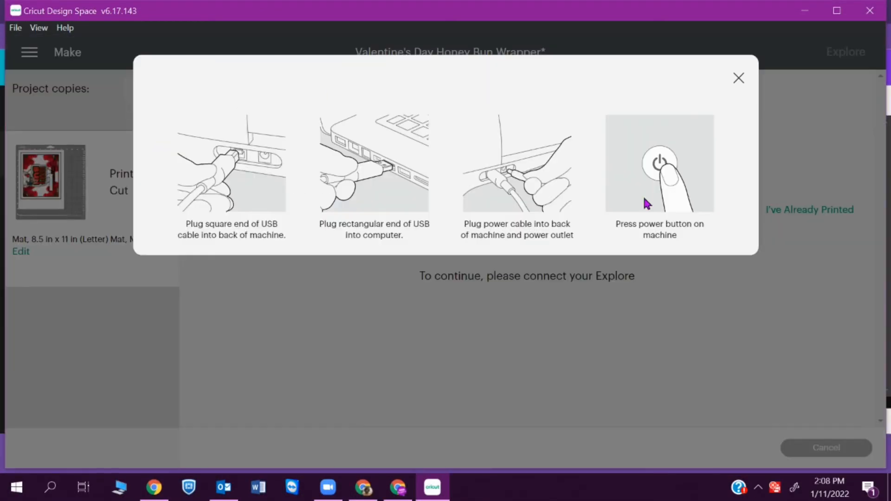
left_click(298, 210)
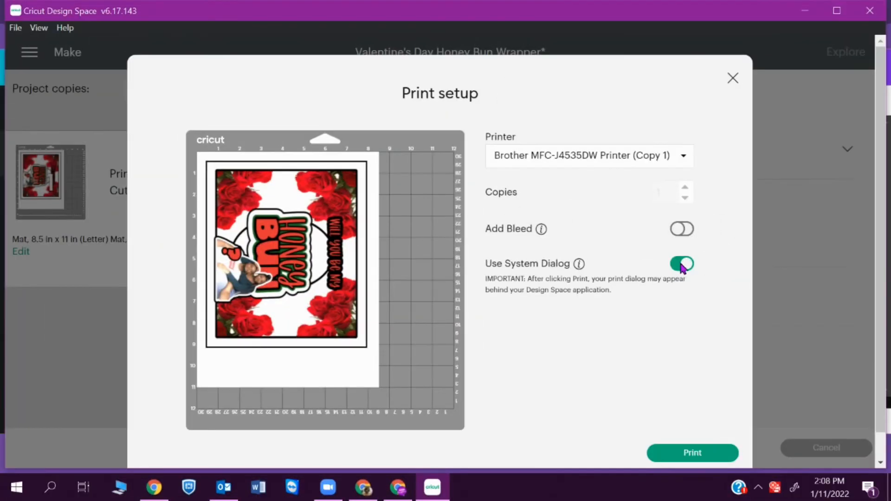
left_click(694, 455)
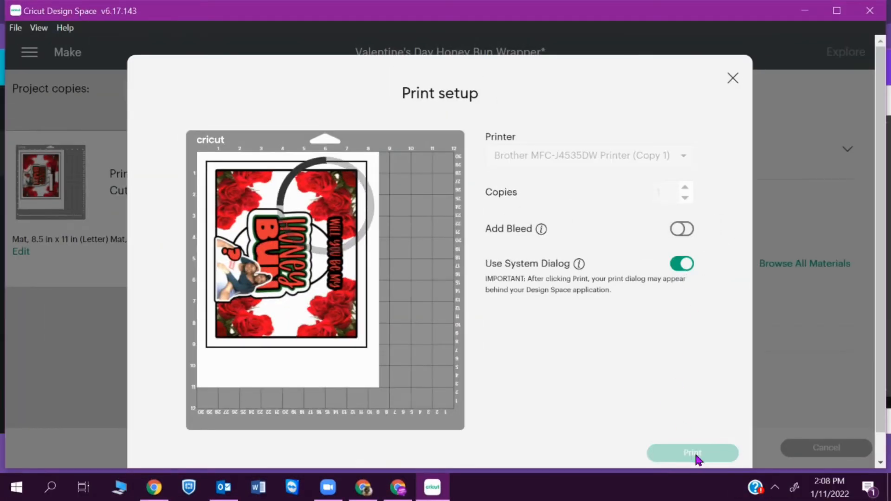
left_click(290, 146)
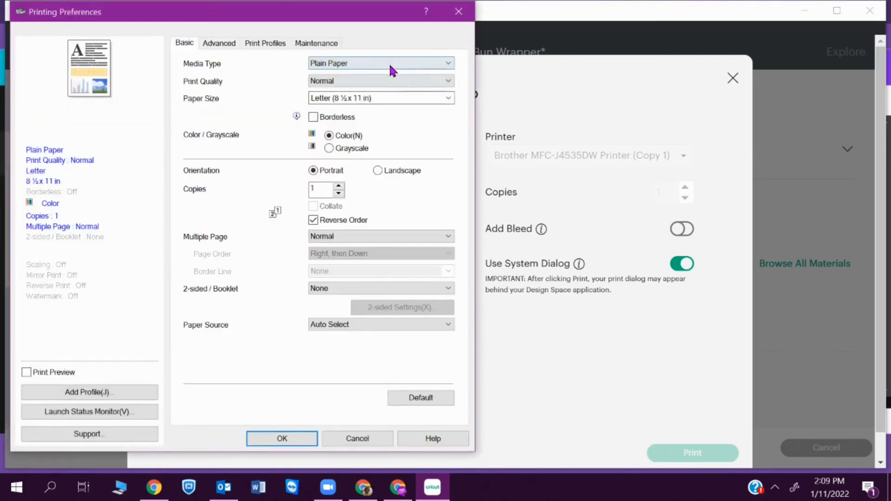
- Set media to Other Photo Paper, quality Best and borderless, then print
left_click(390, 65)
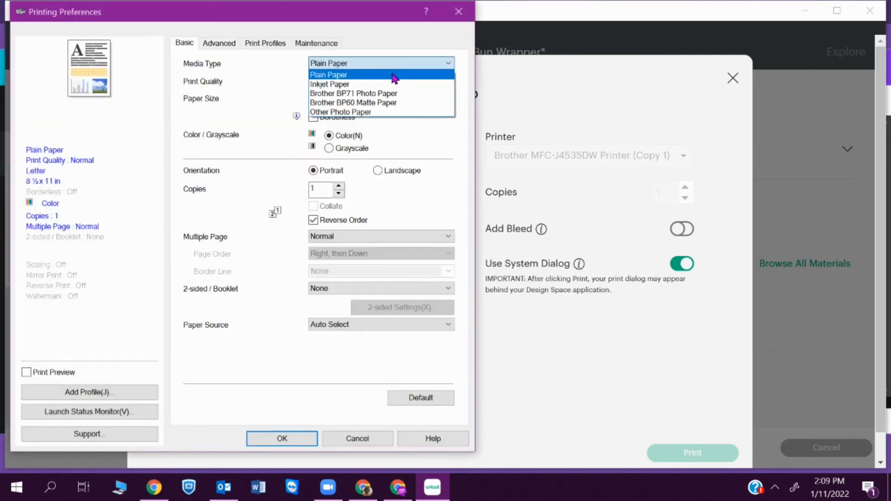
left_click(393, 113)
left_click(357, 82)
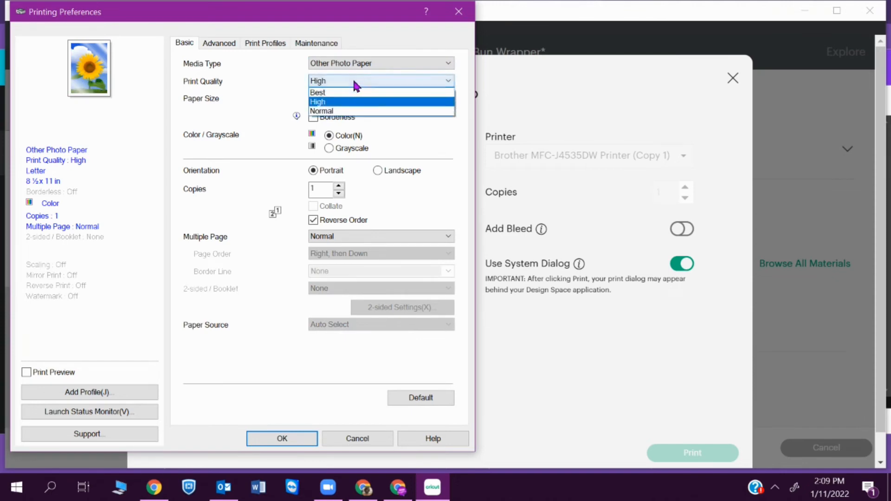
left_click(354, 95)
left_click(505, 262)
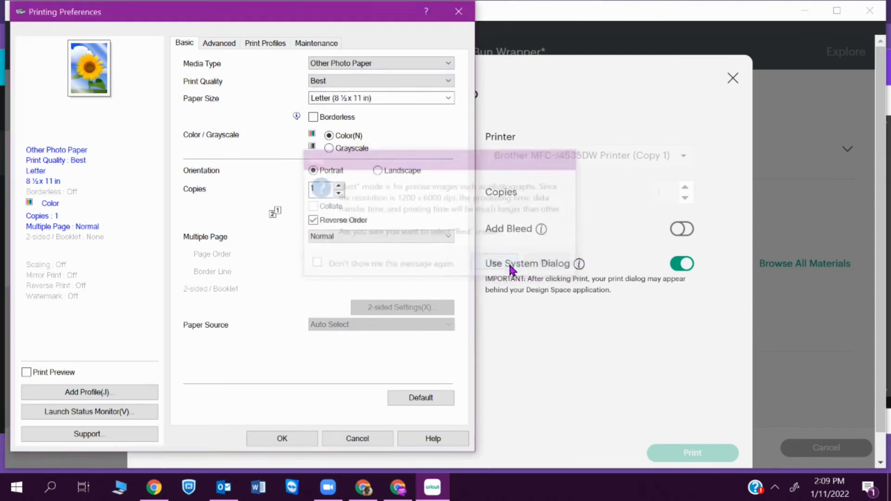
left_click(333, 118)
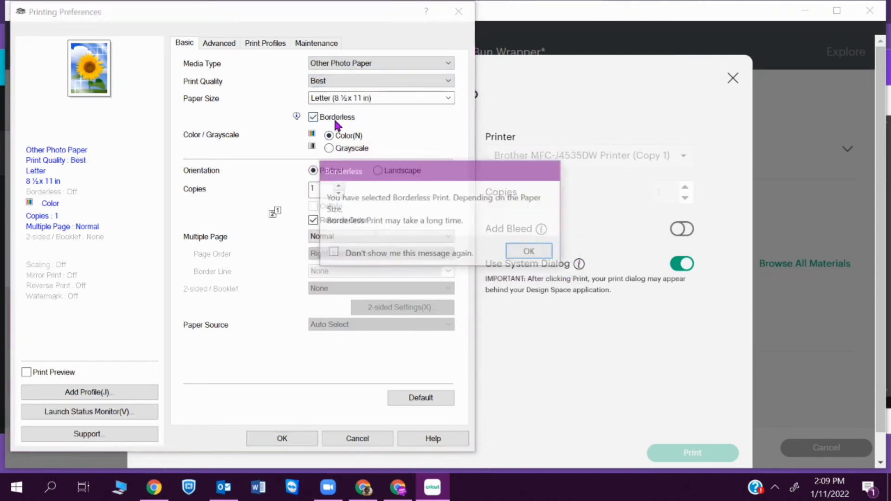
left_click(530, 252)
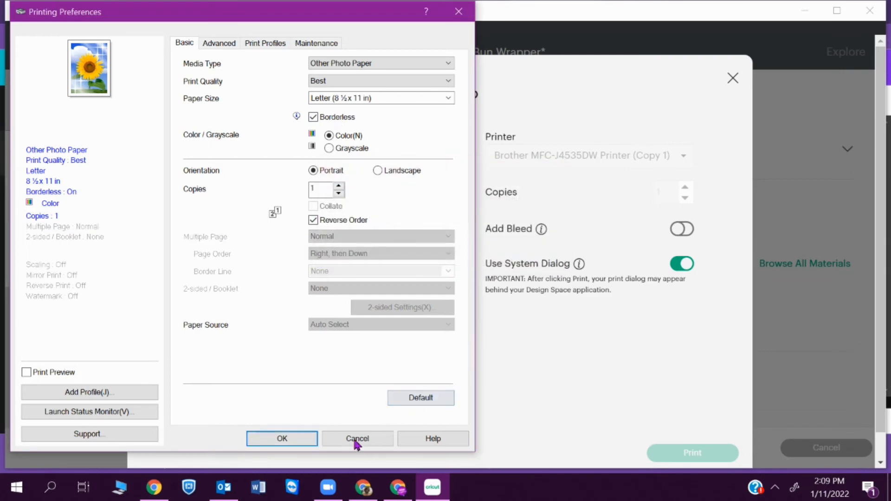
left_click(295, 438)
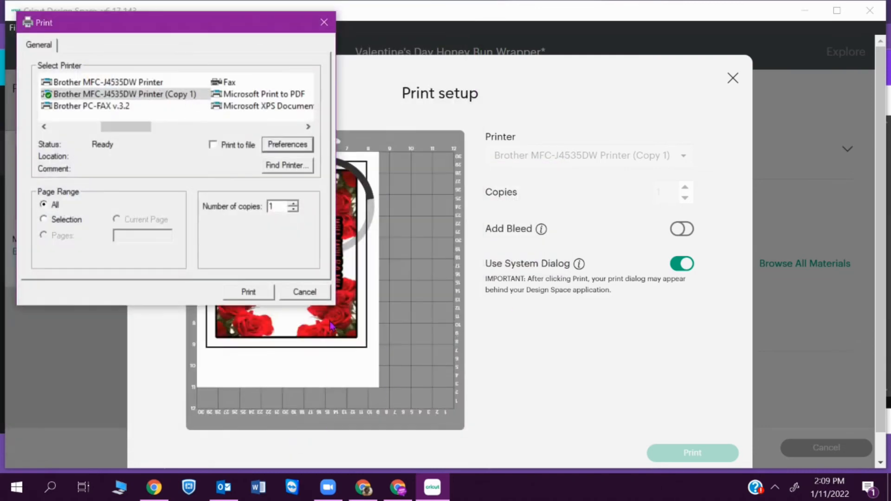
left_click(258, 292)
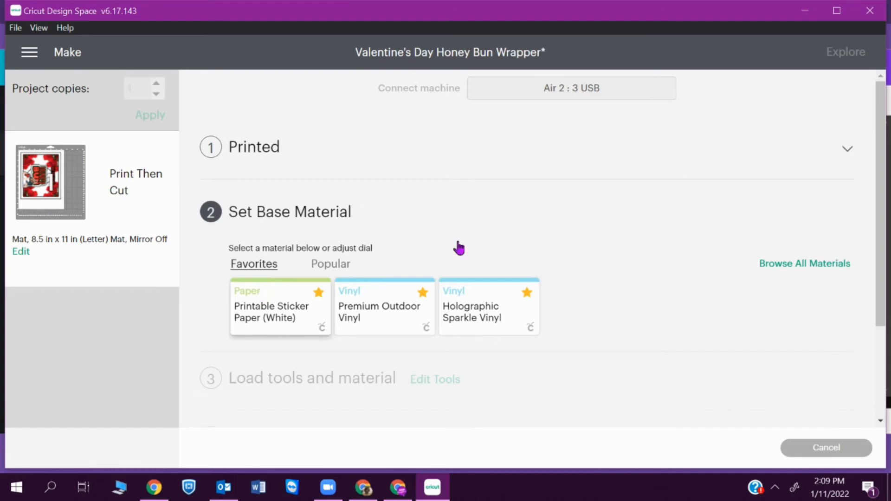
- Search the materials for 'photo', choose Photo Paper, and add it to favourites
left_click(816, 265)
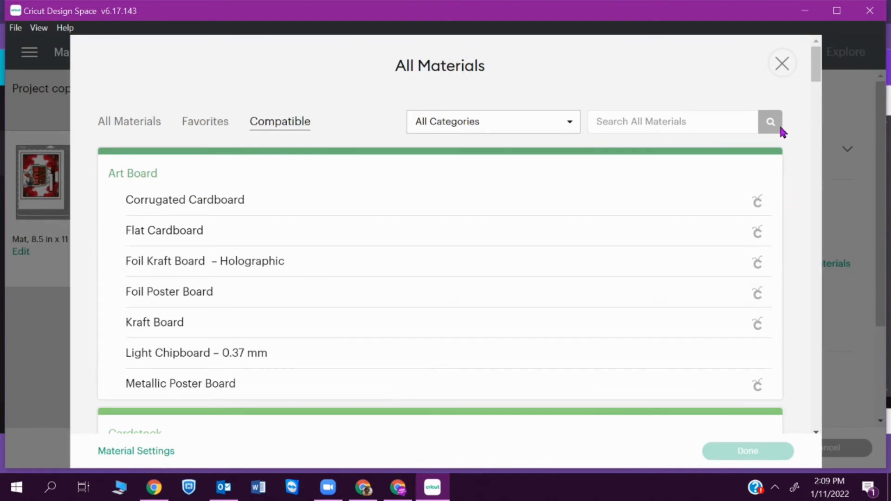
left_click(724, 120)
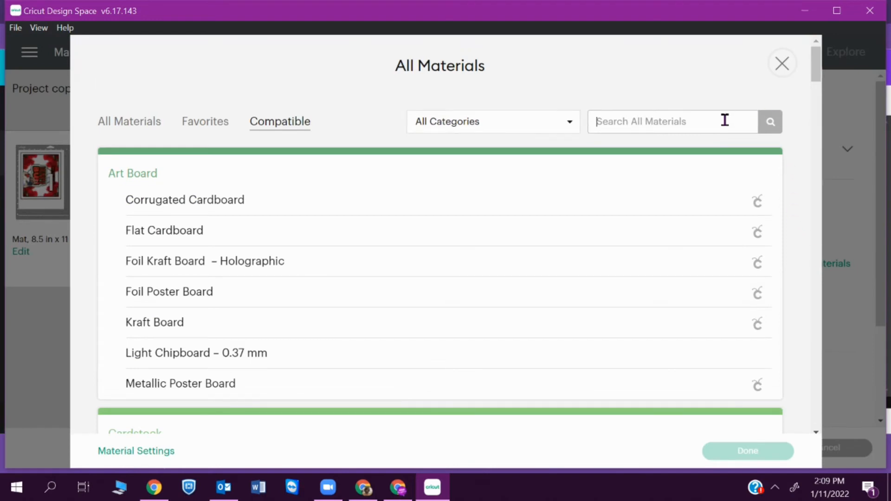
type("glossy")
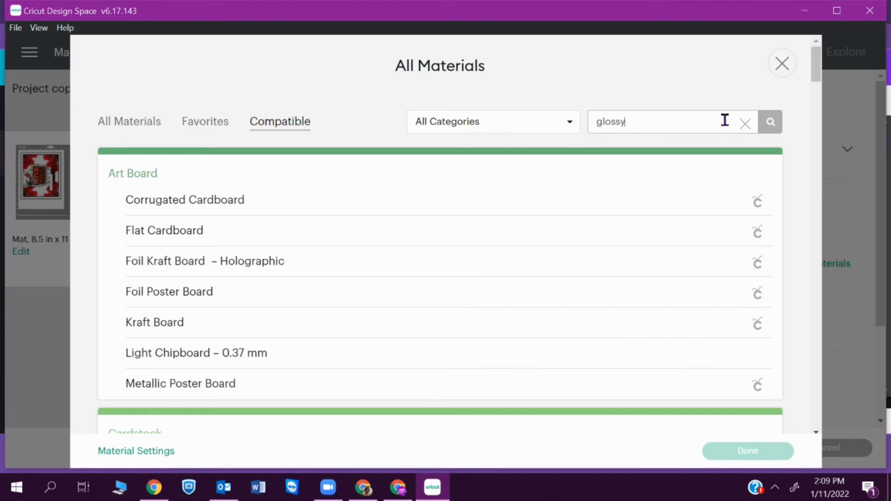
key("Return")
key("BackSpace")
key("BackSpace")
key("BackSpace")
key("BackSpace")
key("BackSpace")
key("BackSpace")
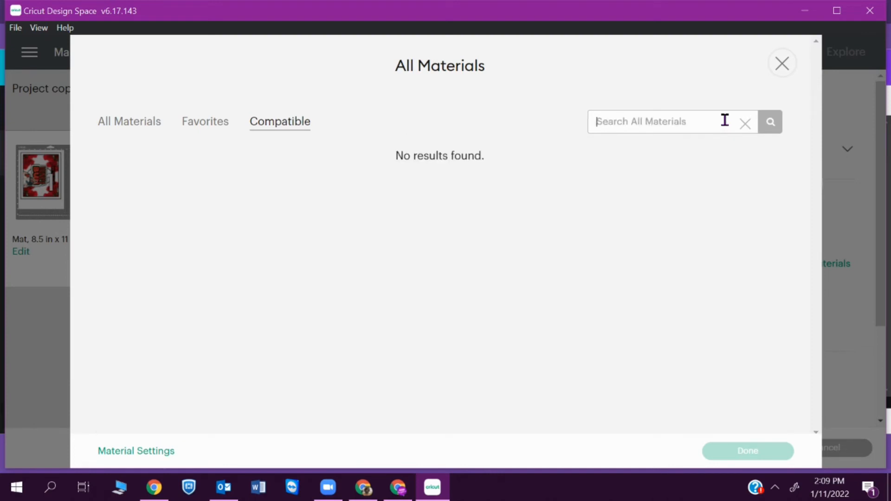
type("photo")
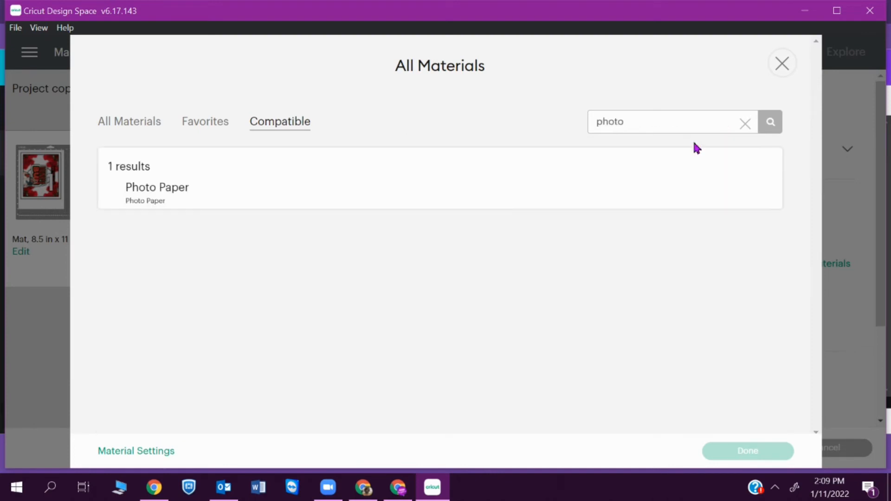
left_click(492, 200)
left_click(738, 196)
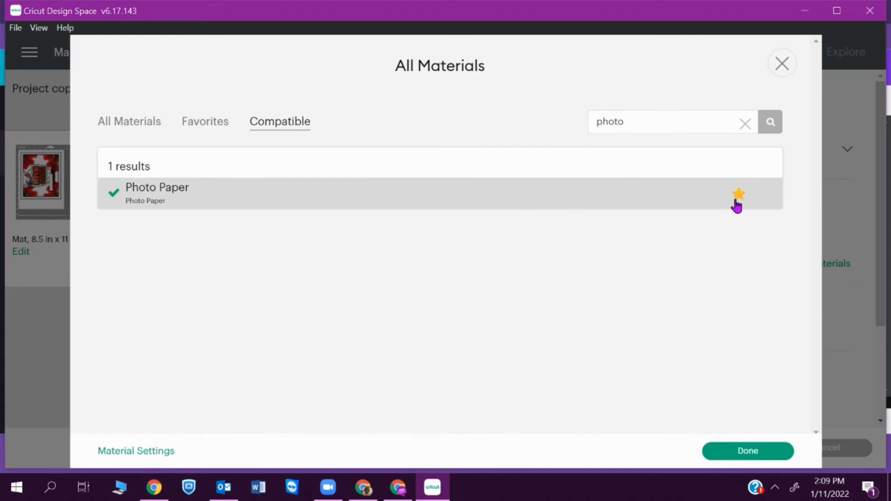
left_click(742, 452)
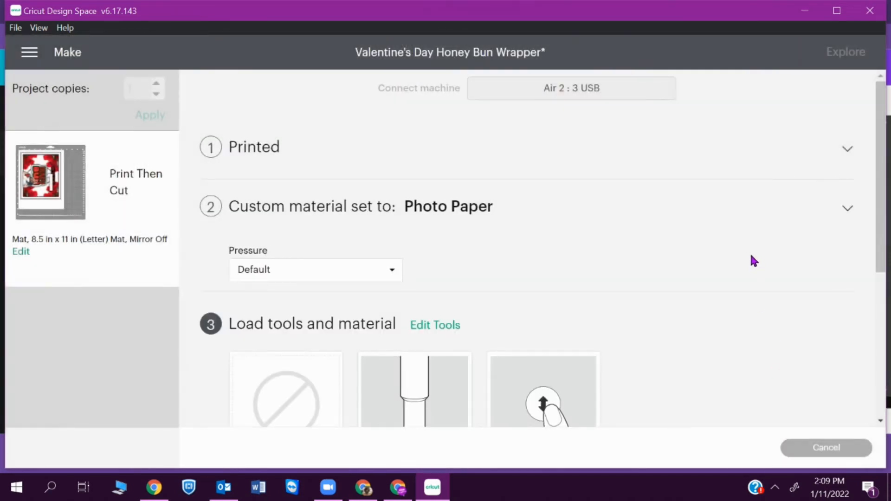
left_click_drag(884, 153, 885, 296)
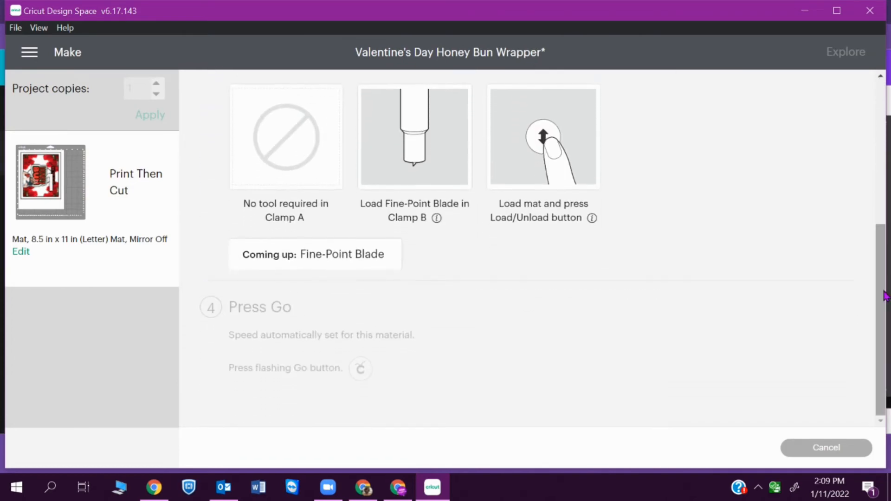